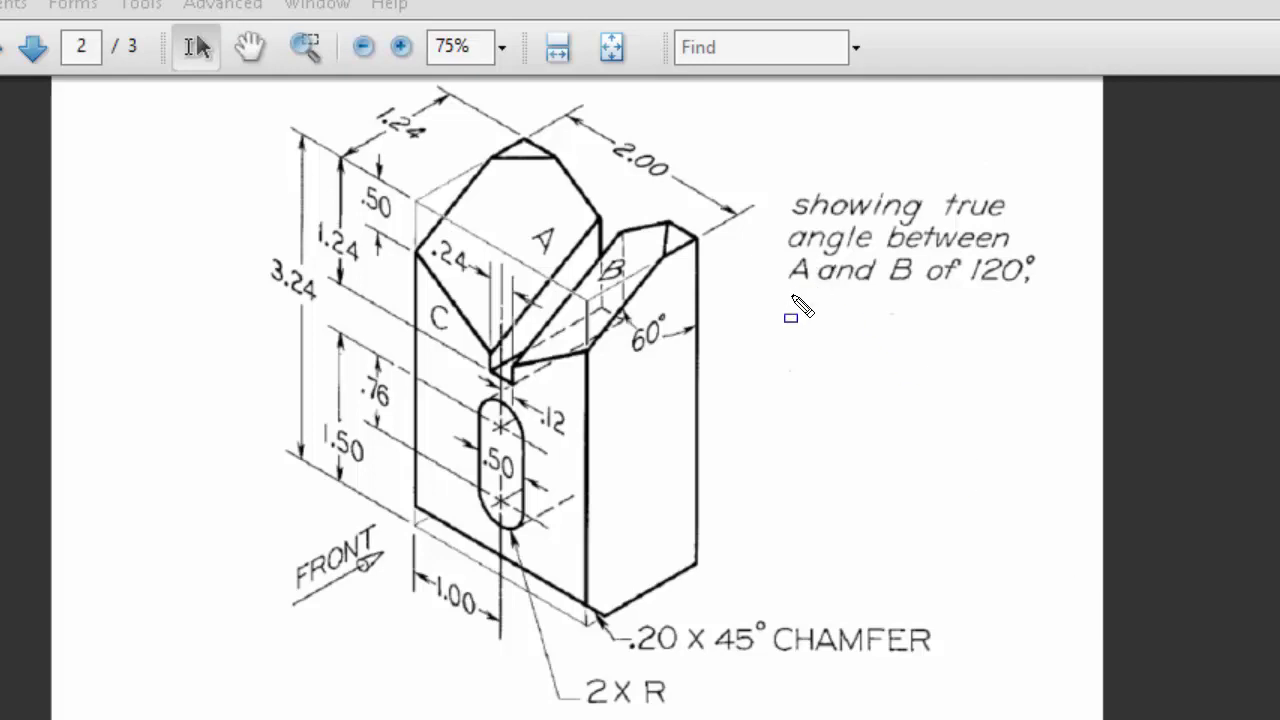
# Underline the 120° angle note in blue and sketch a red arrowed arc from face C to face B.
pyautogui.moveTo(792, 296); pyautogui.dragTo(1035, 294)
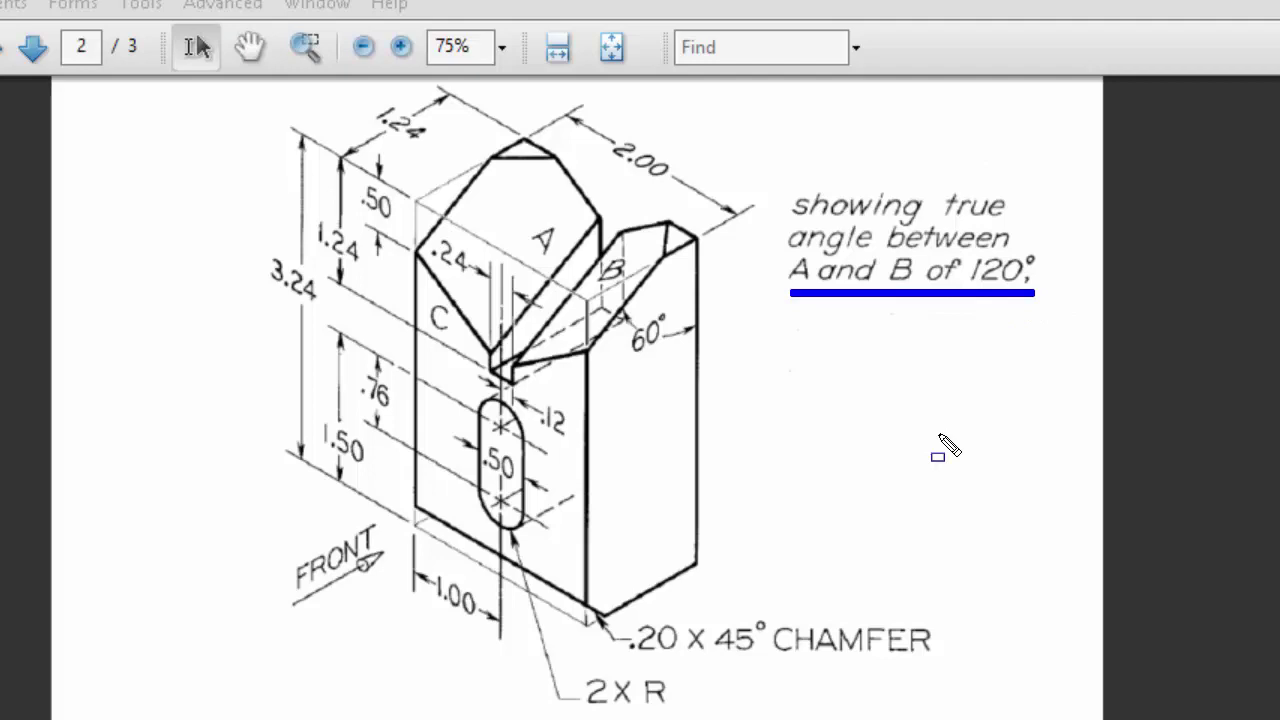
pyautogui.moveTo(455, 335); pyautogui.dragTo(463, 331)
pyautogui.moveTo(483, 333)
pyautogui.mouseDown()
pyautogui.moveTo(513, 329)
pyautogui.moveTo(553, 362)
pyautogui.mouseUp()
pyautogui.moveTo(489, 320); pyautogui.dragTo(490, 340)
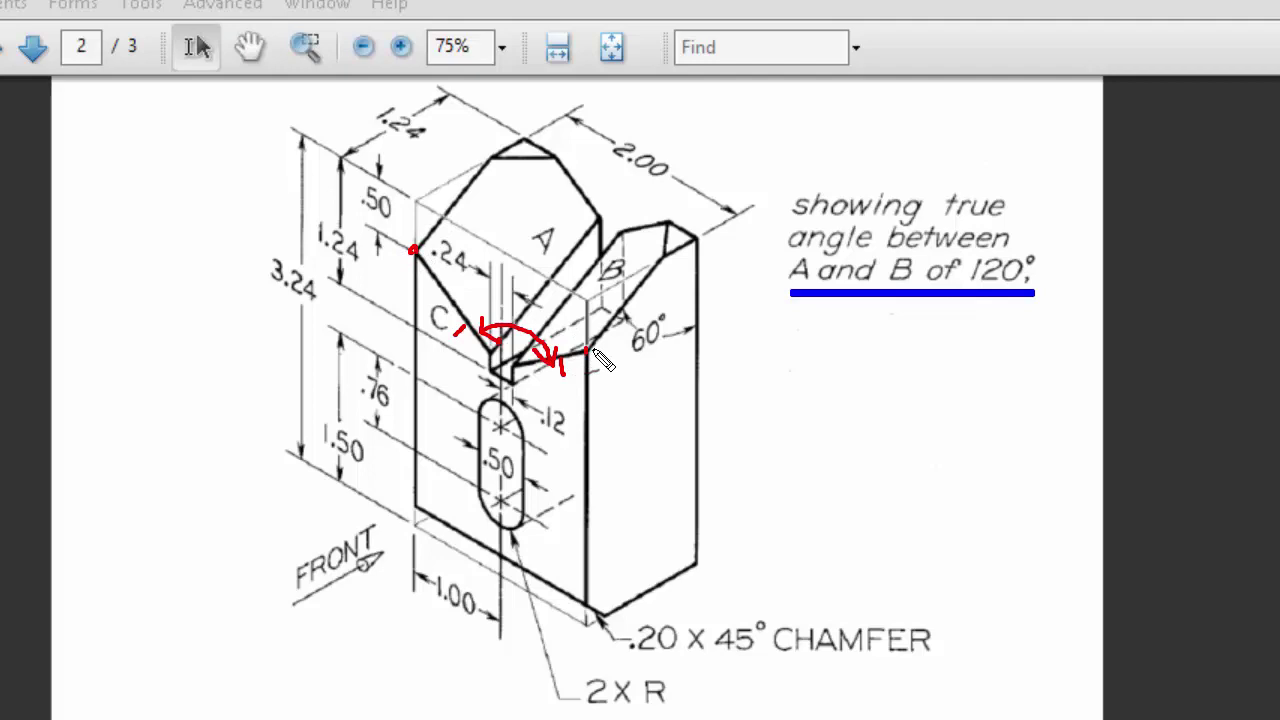
# Trace the V-cut edges in red, highlight face C near B, and stroke from face A to 2.00.
pyautogui.moveTo(416, 251); pyautogui.dragTo(541, 318)
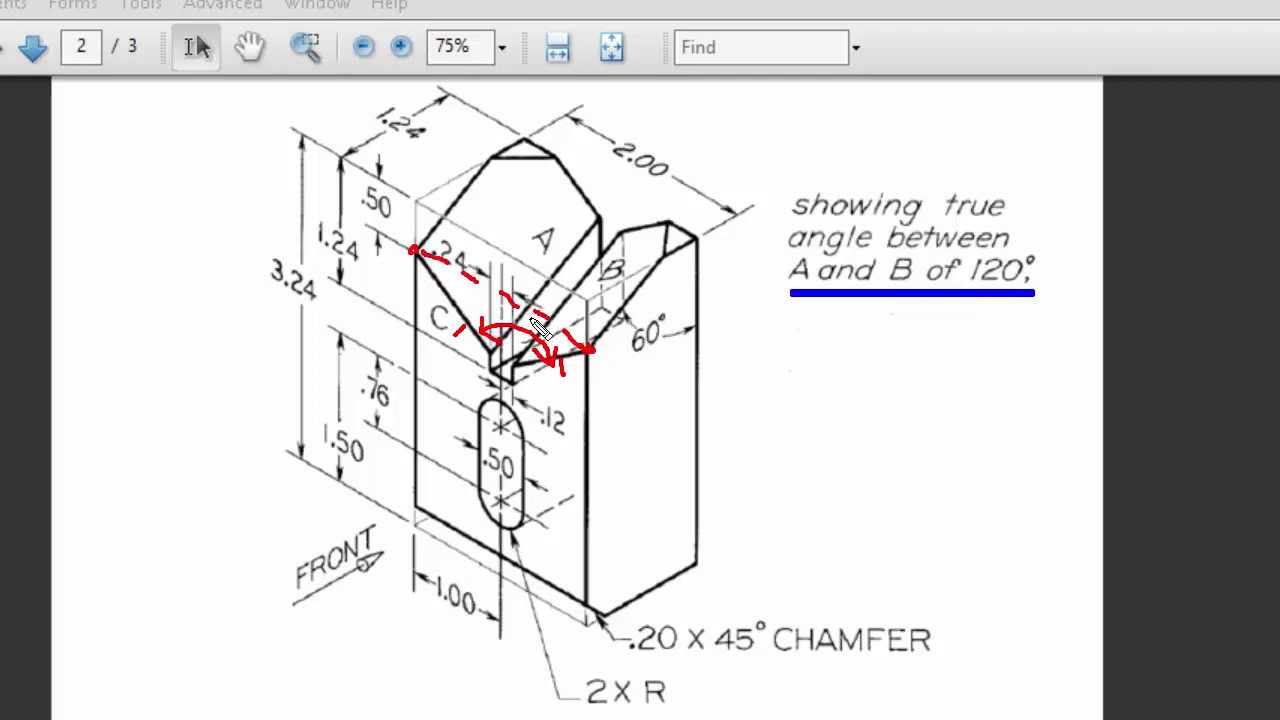
pyautogui.moveTo(335, 183); pyautogui.dragTo(412, 250)
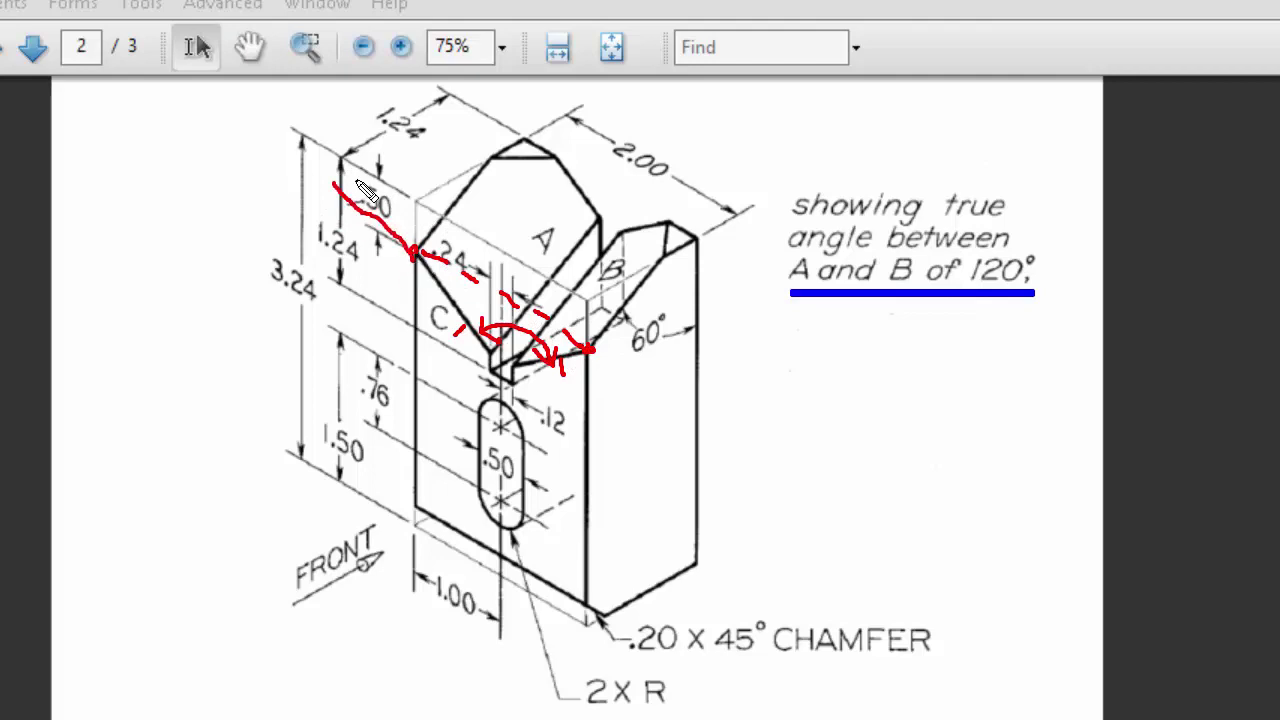
pyautogui.moveTo(352, 180)
pyautogui.mouseDown()
pyautogui.moveTo(484, 170)
pyautogui.moveTo(552, 290)
pyautogui.moveTo(670, 433)
pyautogui.moveTo(506, 472)
pyautogui.moveTo(425, 250)
pyautogui.mouseUp()
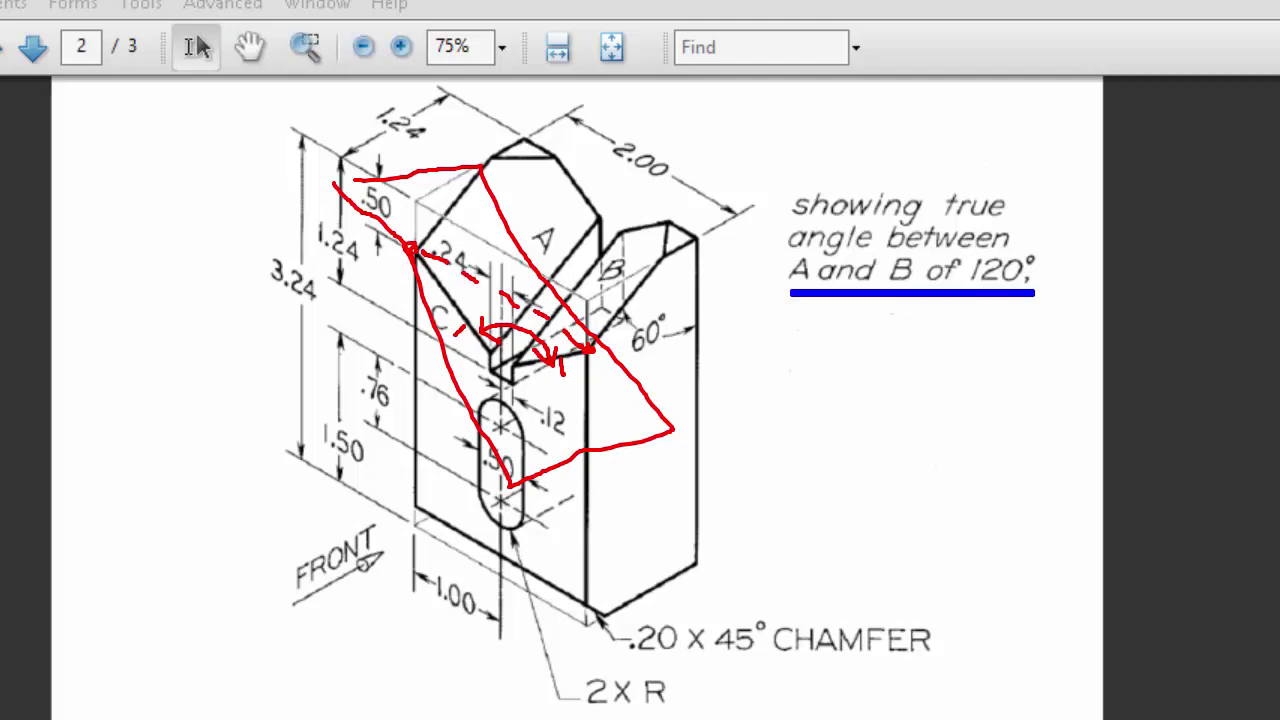
pyautogui.moveTo(432, 268)
pyautogui.mouseDown()
pyautogui.moveTo(479, 351)
pyautogui.moveTo(585, 386)
pyautogui.mouseUp()
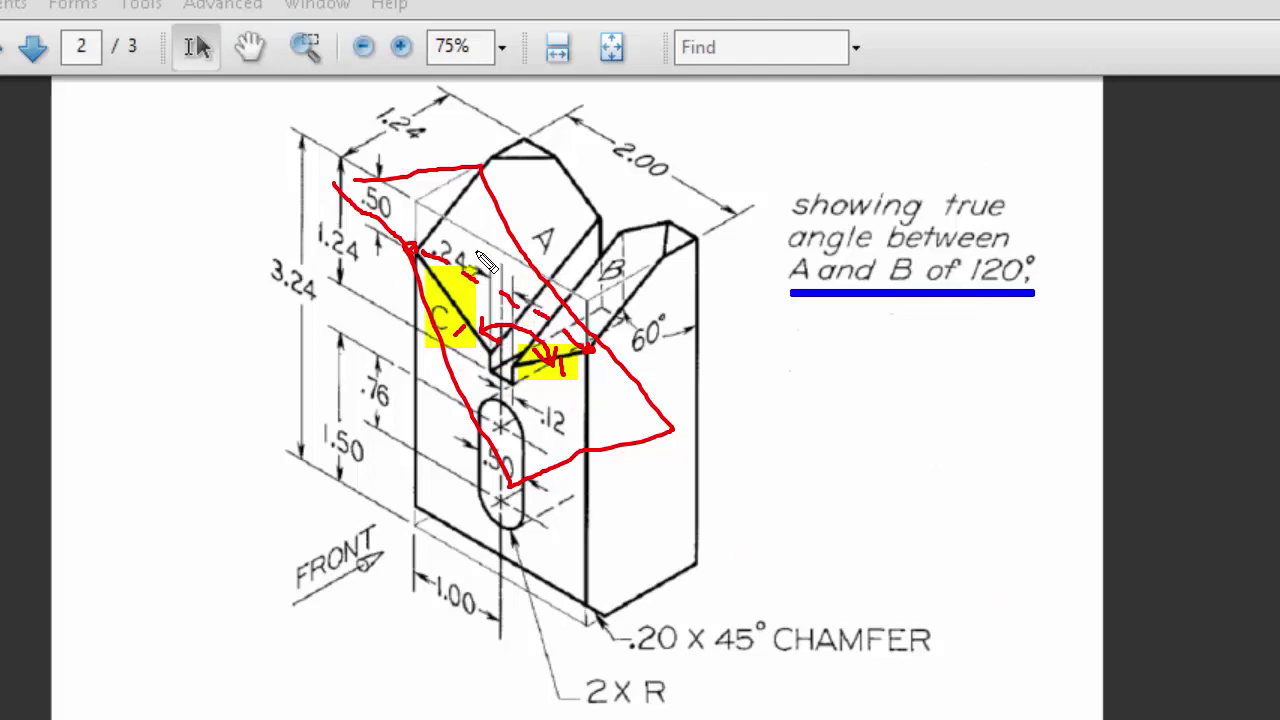
pyautogui.moveTo(478, 254)
pyautogui.mouseDown()
pyautogui.moveTo(633, 146)
pyautogui.moveTo(582, 156)
pyautogui.moveTo(651, 143)
pyautogui.moveTo(645, 205)
pyautogui.mouseUp()
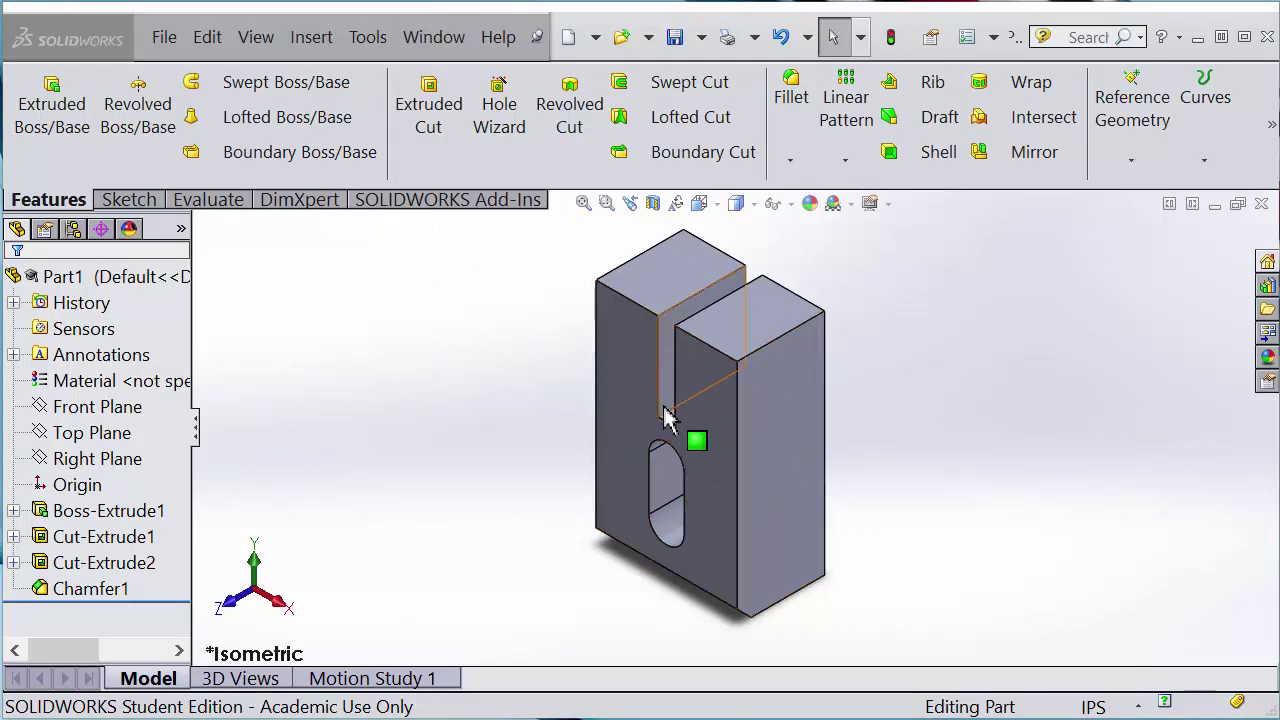
pyautogui.scroll(-2, 688, 380)
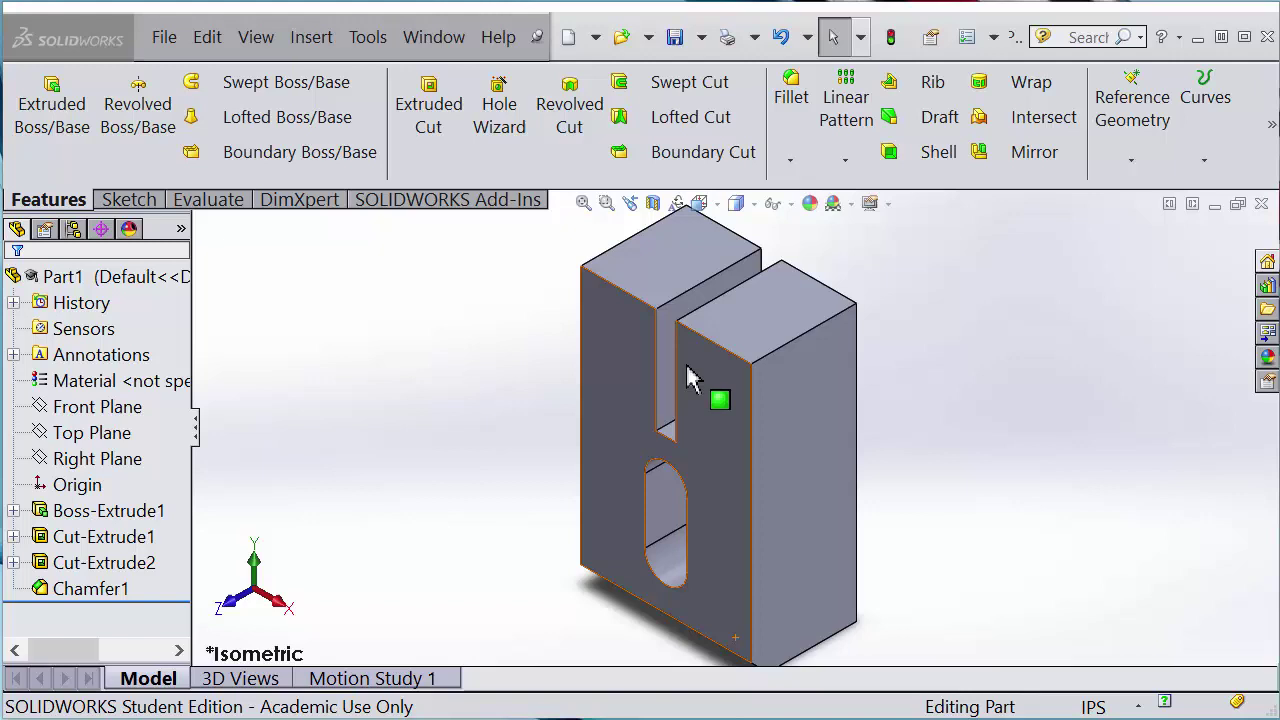
pyautogui.scroll(-2, 690, 385)
pyautogui.scroll(1, 650, 392)
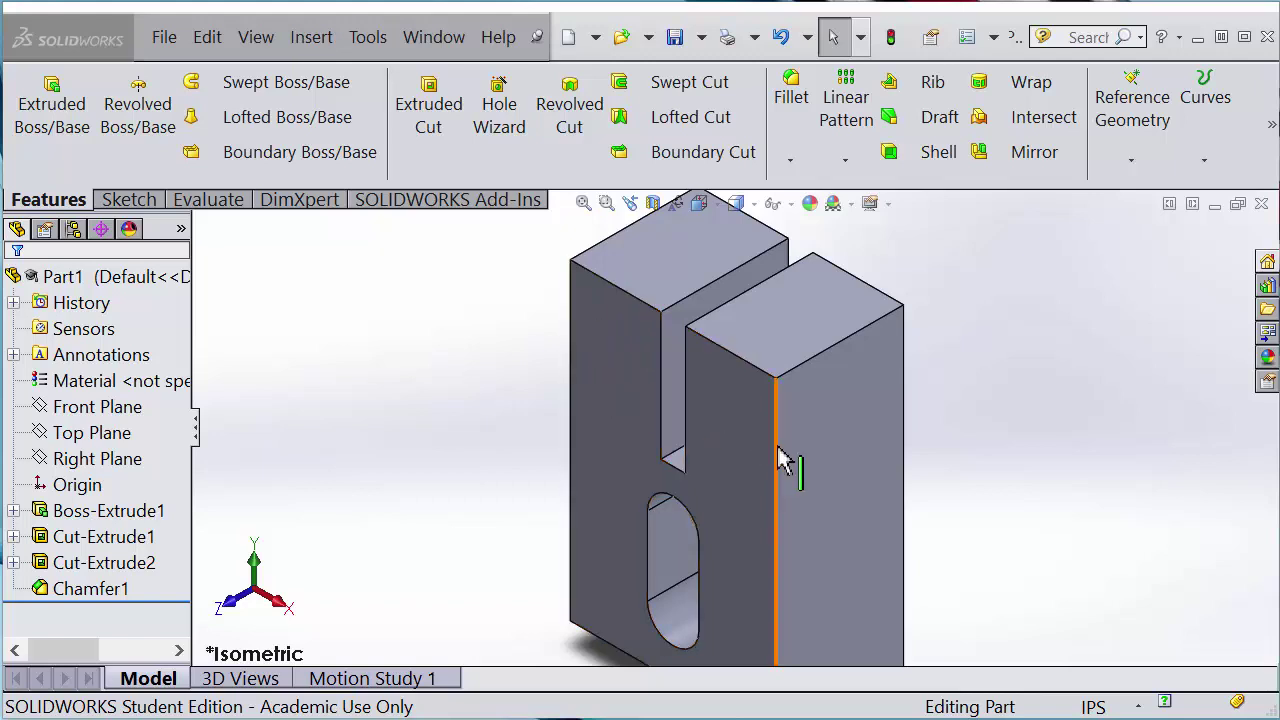
# Start a sketch on the block's front face and draw a line across it.
pyautogui.click(620, 360)
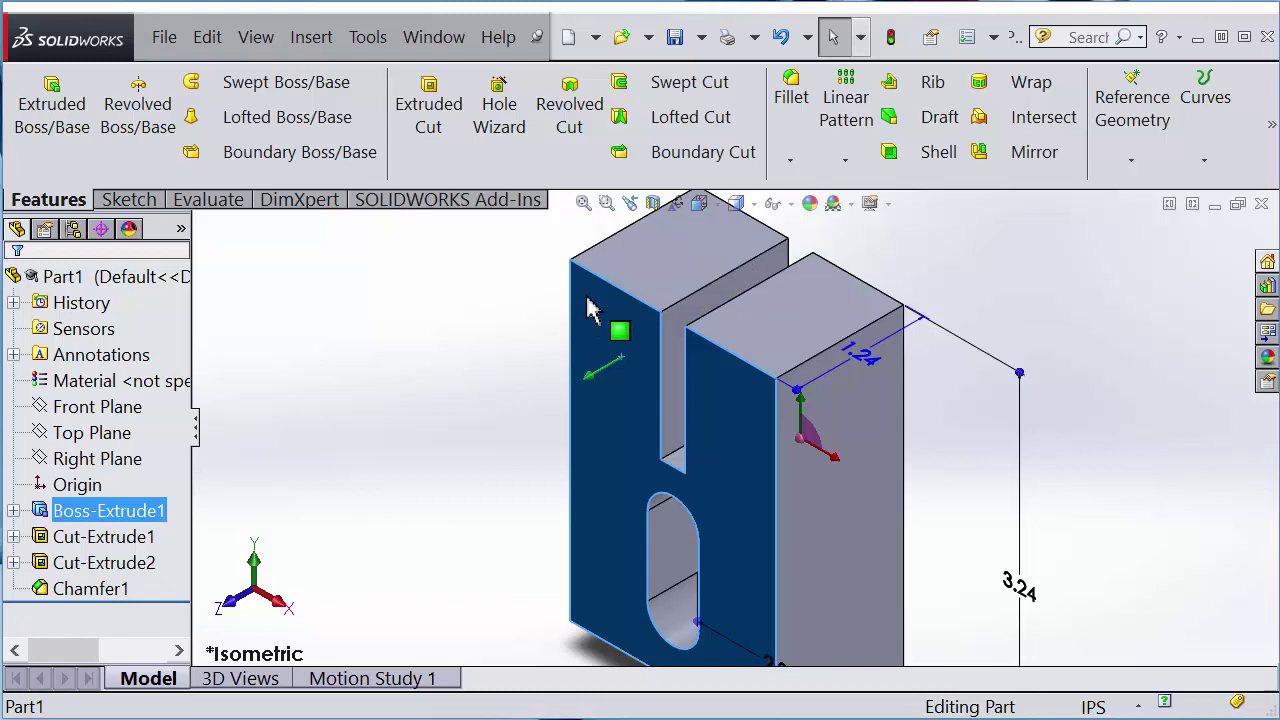
pyautogui.click(128, 199)
pyautogui.click(42, 92)
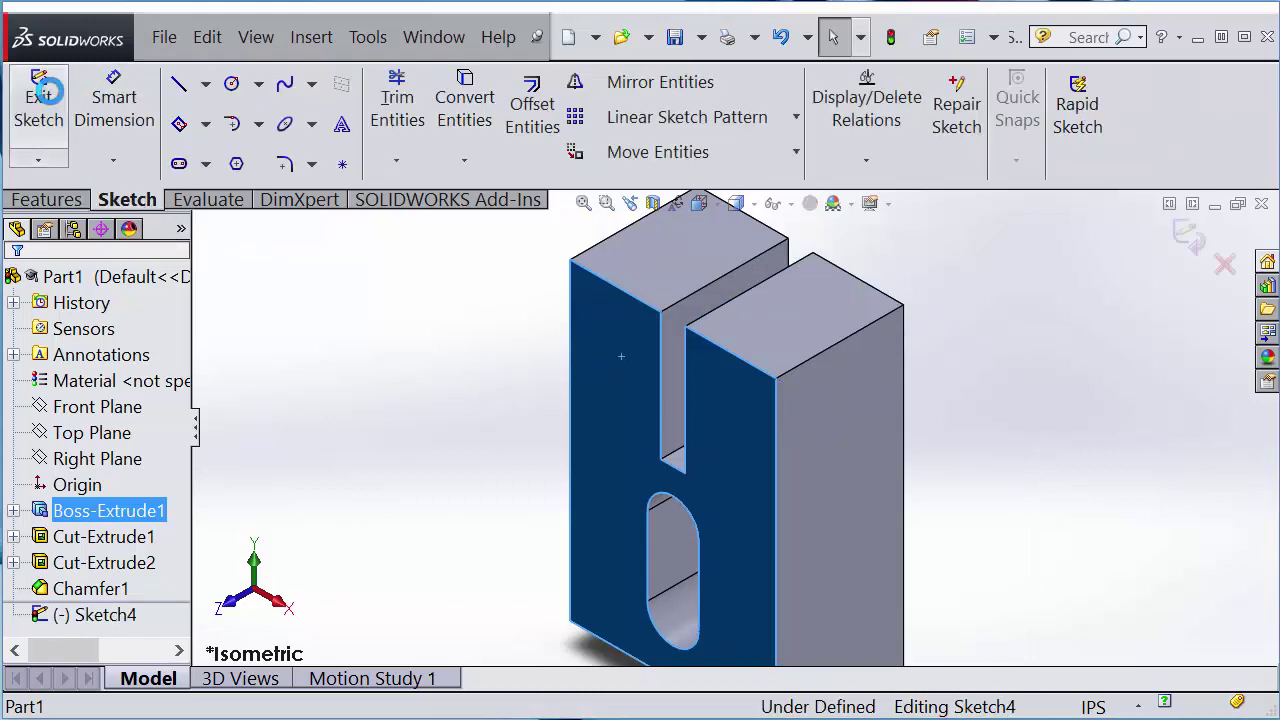
pyautogui.click(179, 84)
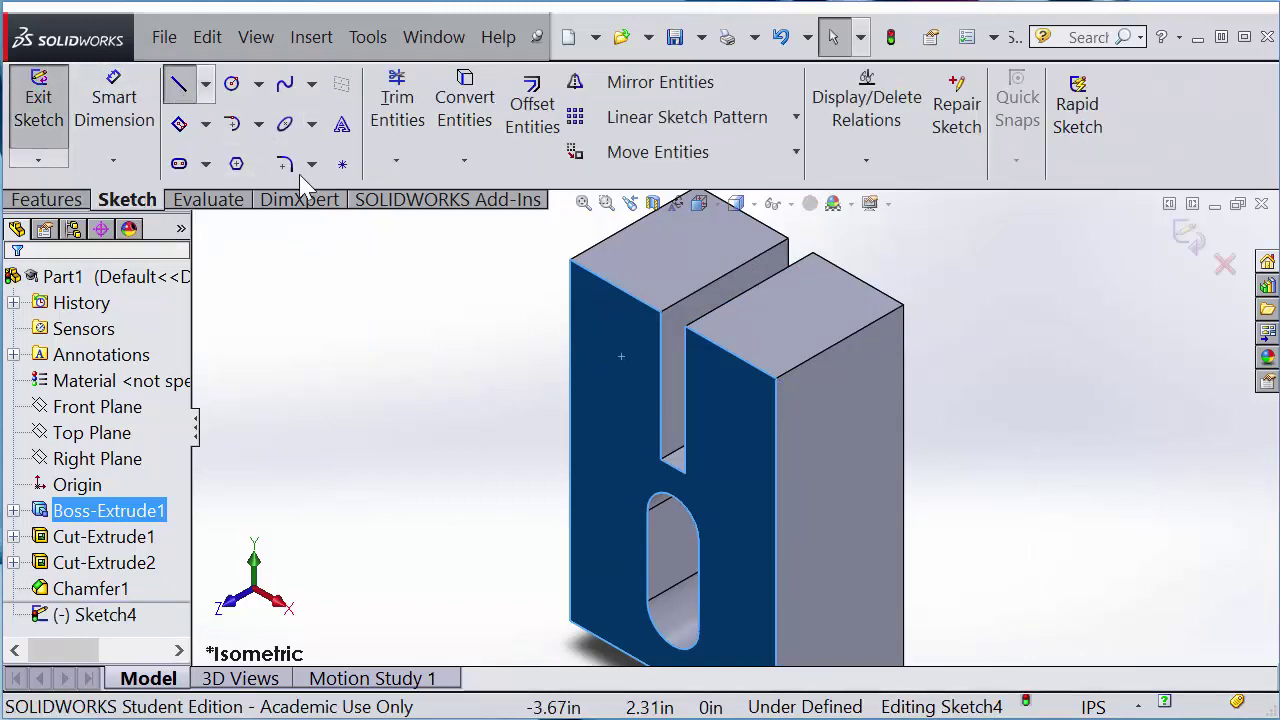
pyautogui.click(570, 440)
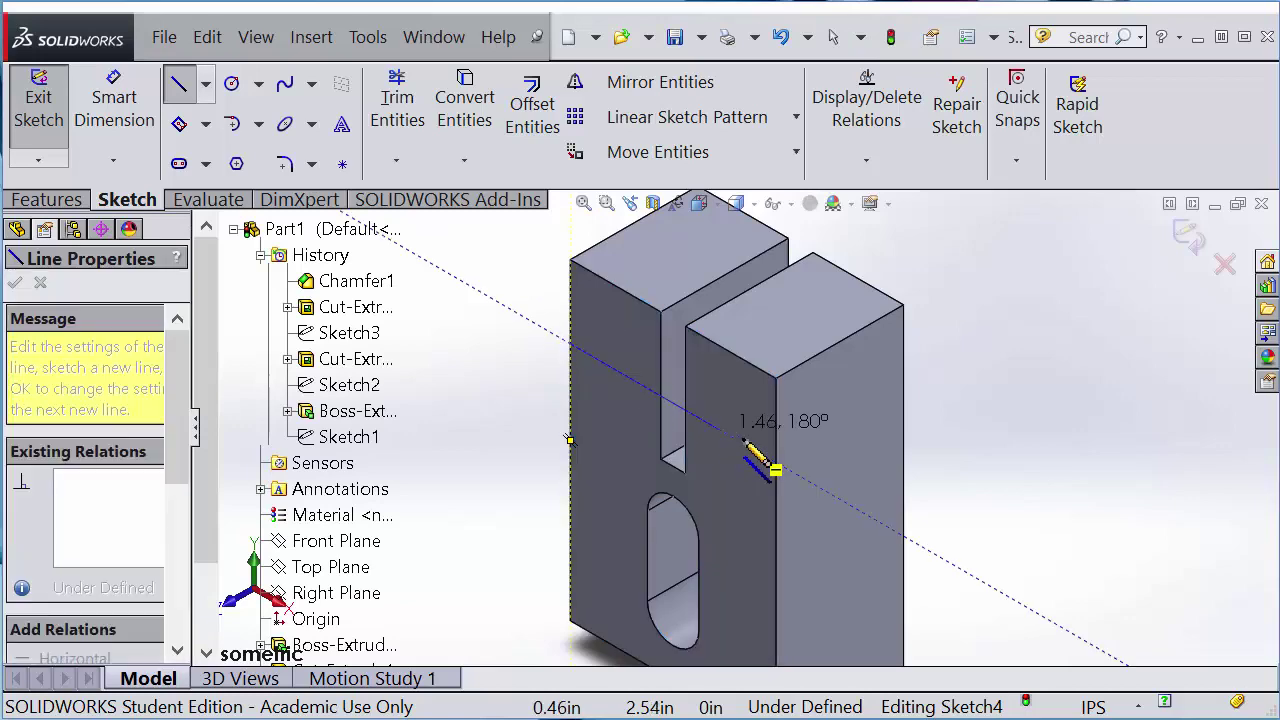
pyautogui.click(777, 462)
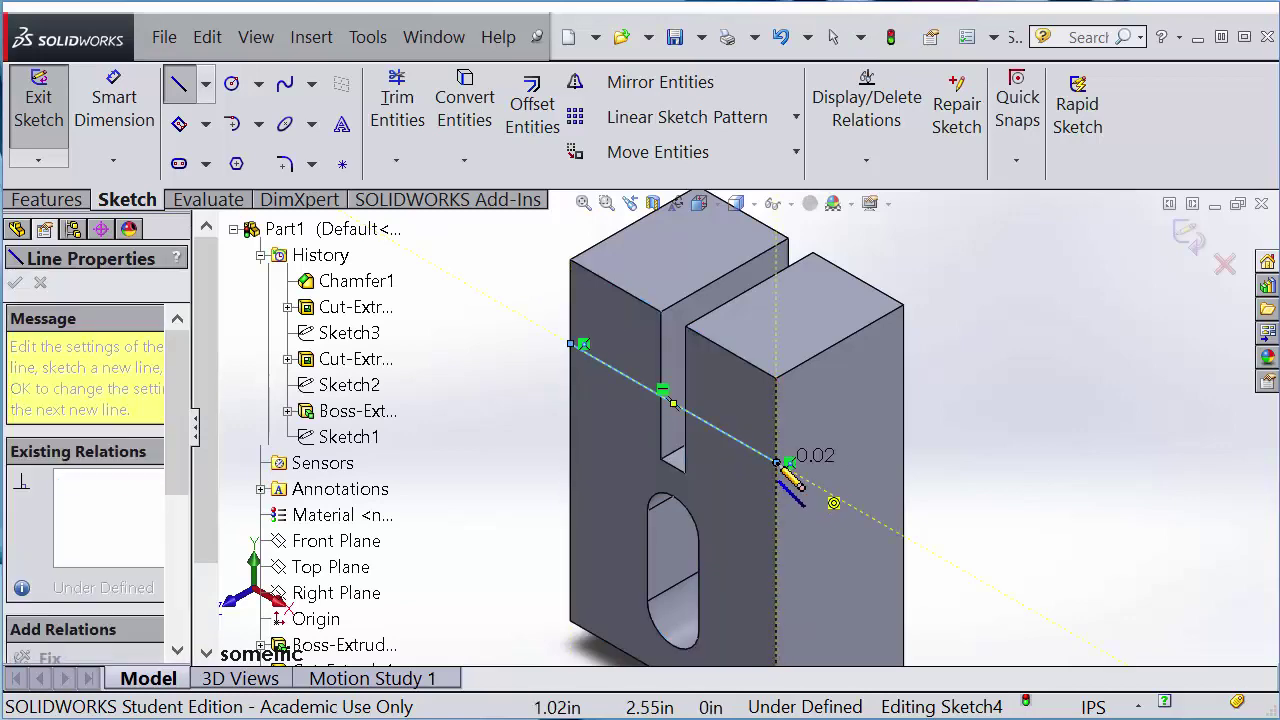
pyautogui.press('Escape')
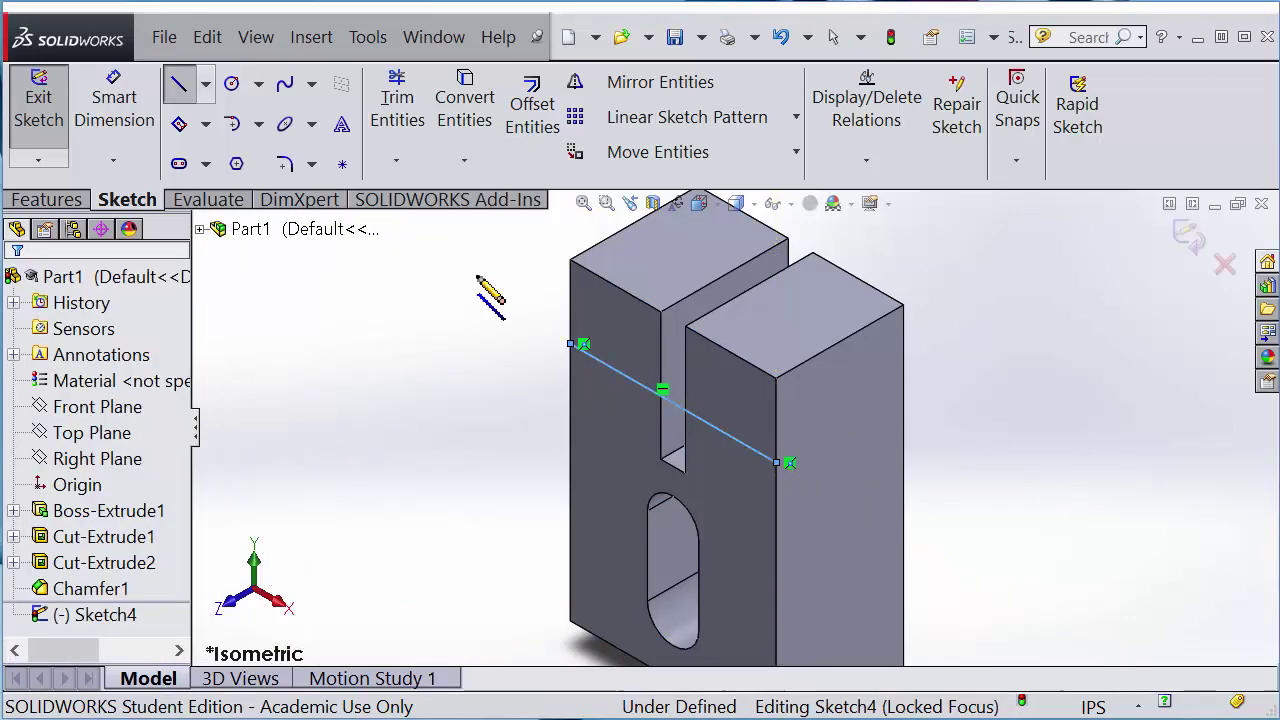
# Dimension the line 0.50 in below the block's top edge.
pyautogui.click(114, 108)
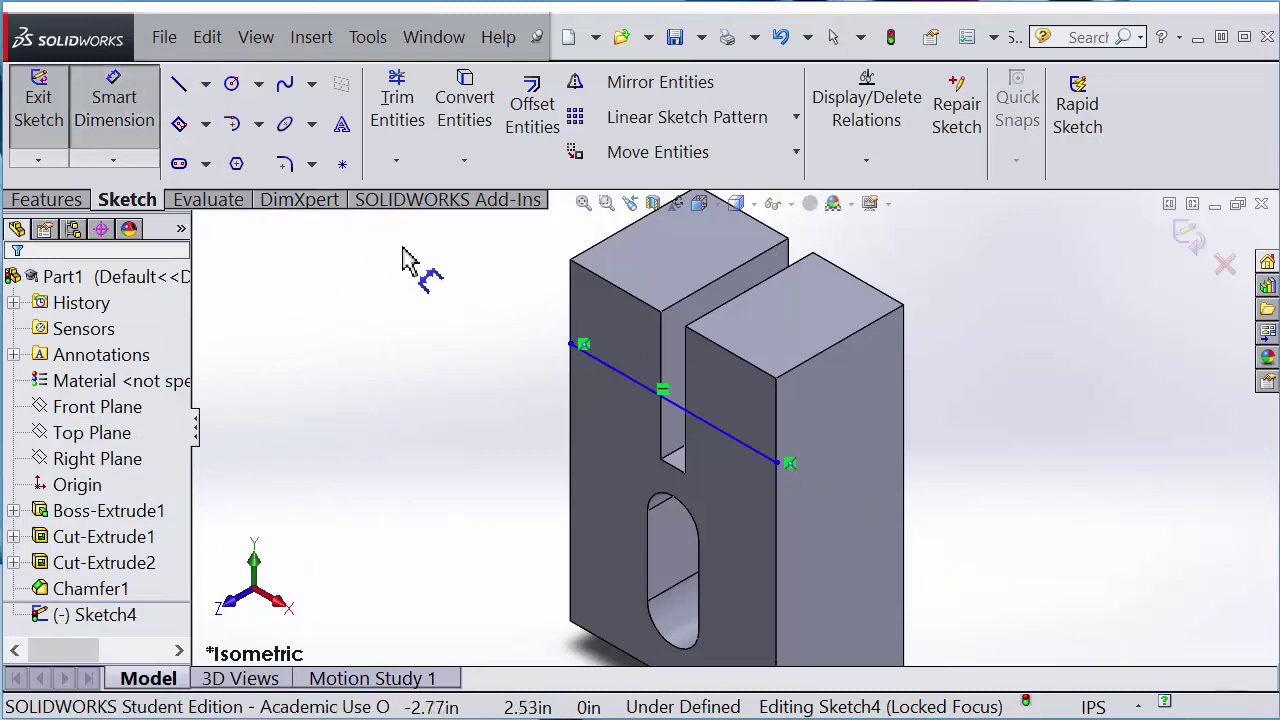
pyautogui.click(612, 284)
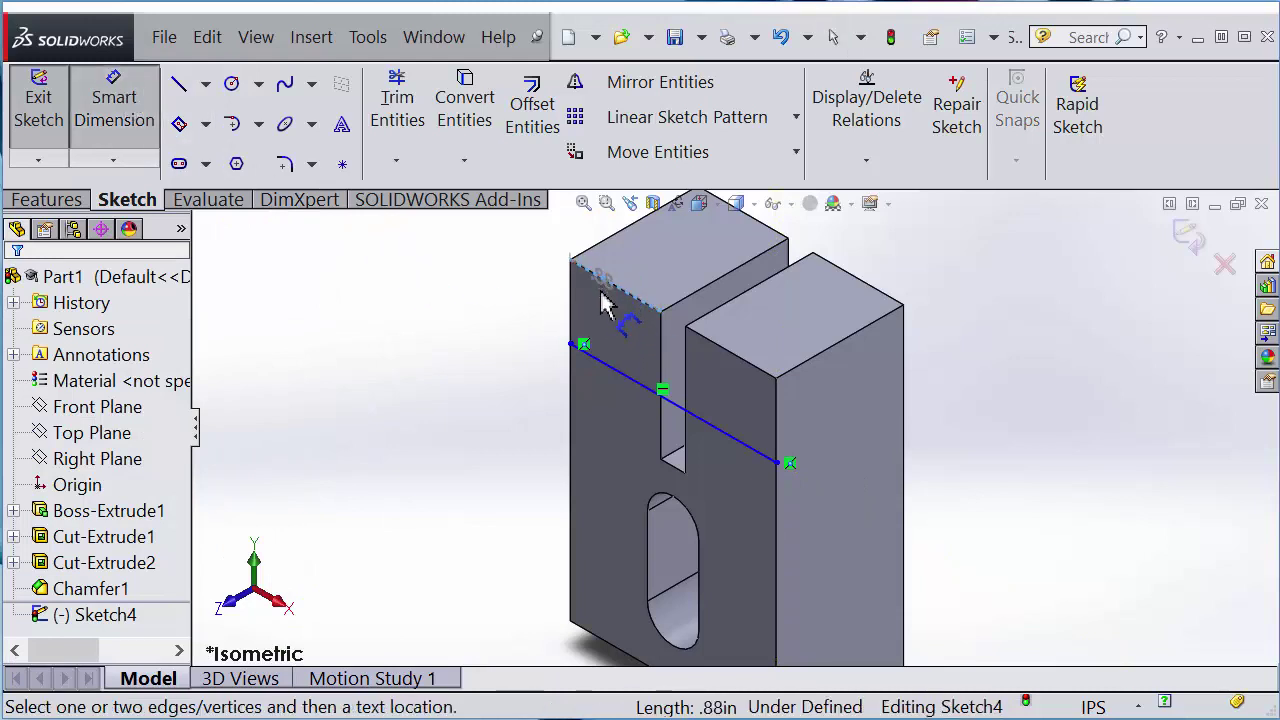
pyautogui.click(605, 378)
pyautogui.click(532, 290)
pyautogui.write('.5')
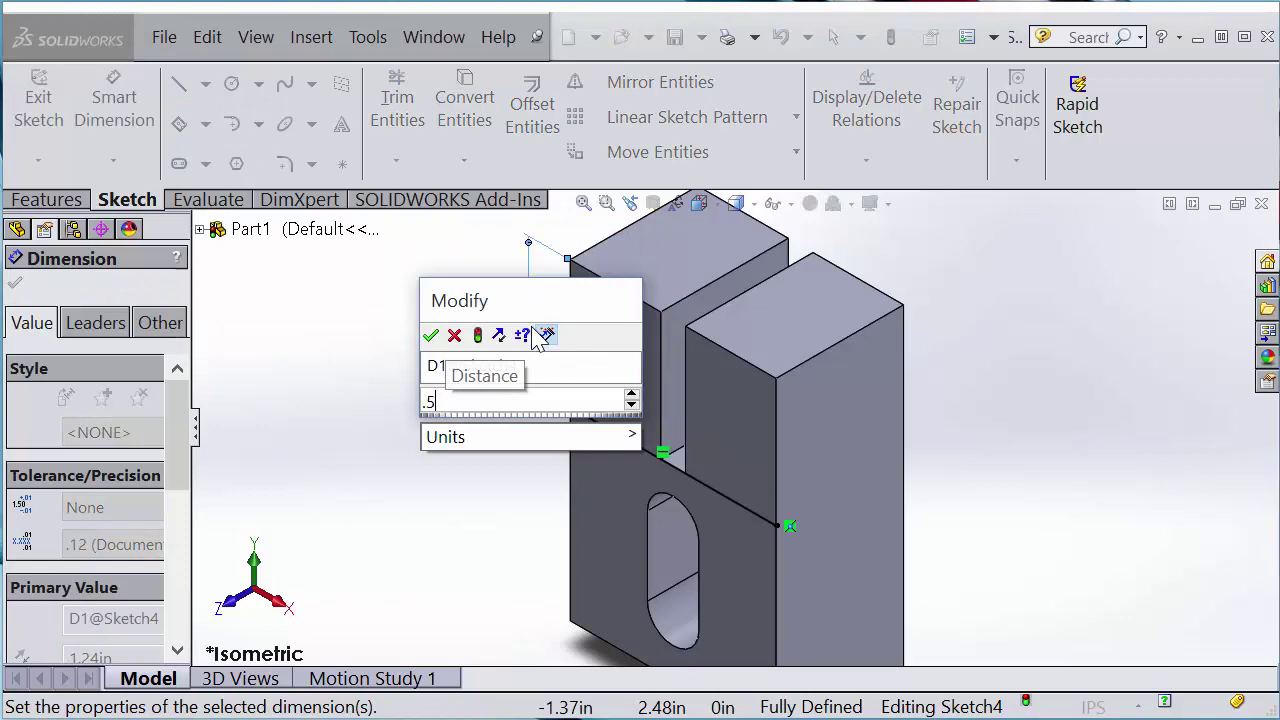
pyautogui.press('Return')
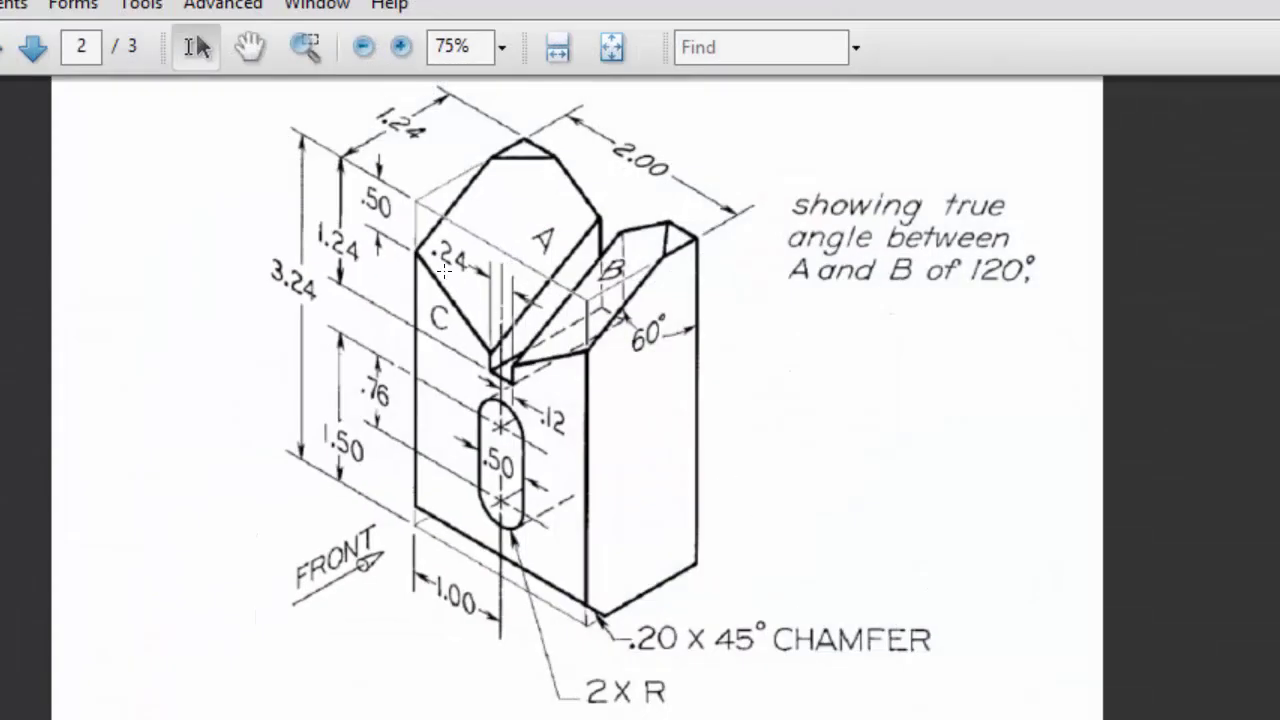
# Take a Snapshot of the V-block drawing in Acrobat.
pyautogui.click(412, 252)
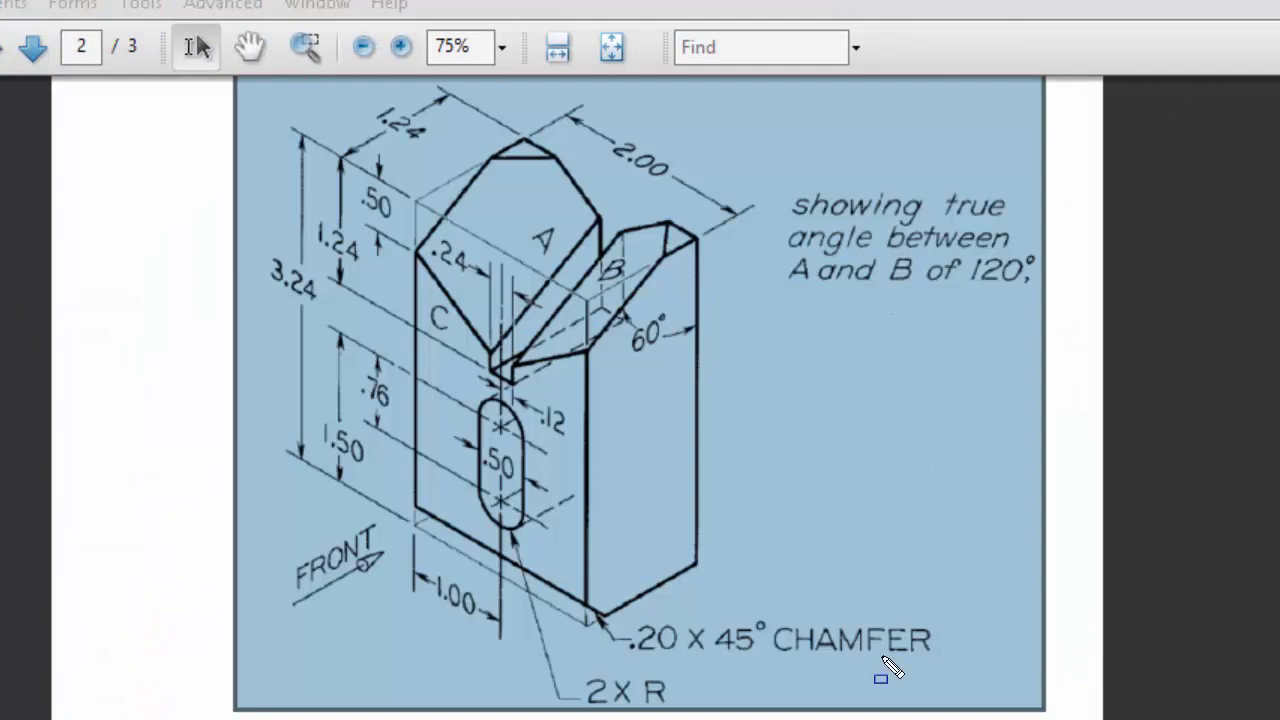
pyautogui.moveTo(413, 241); pyautogui.dragTo(422, 266)
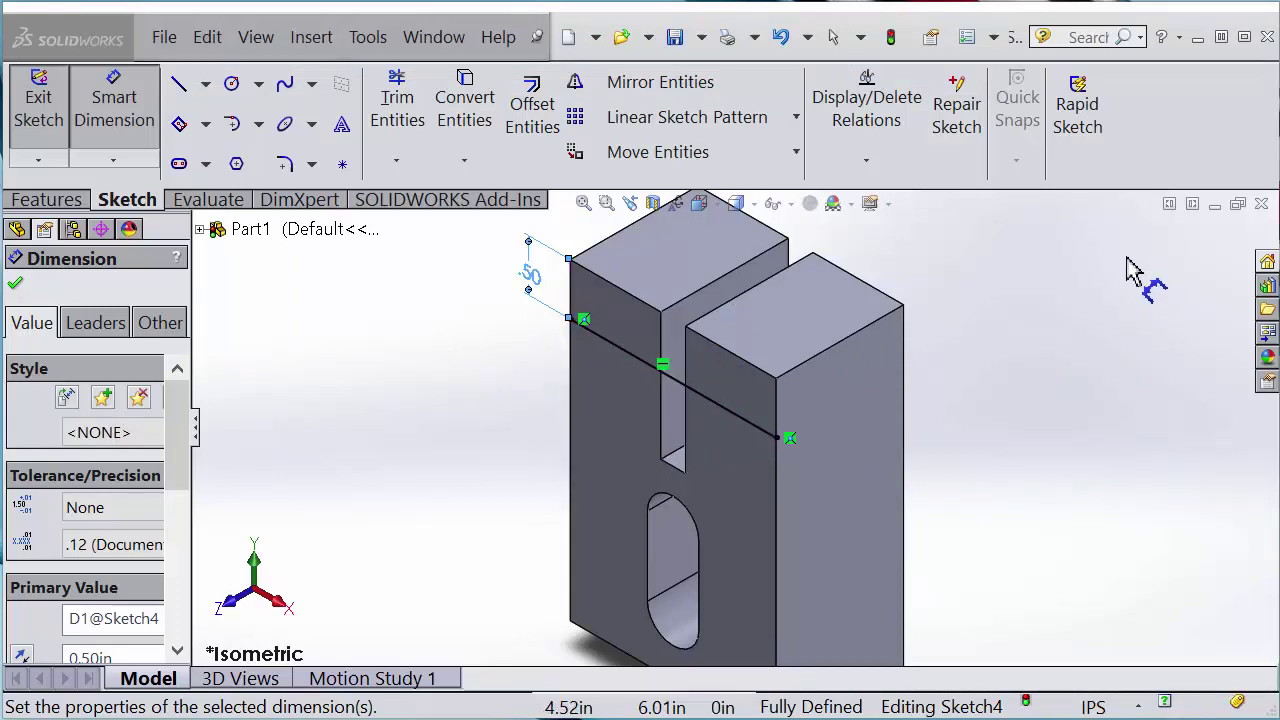
# Exit Sketch4 and start a reference plane using the sketch line as first reference.
pyautogui.click(38, 100)
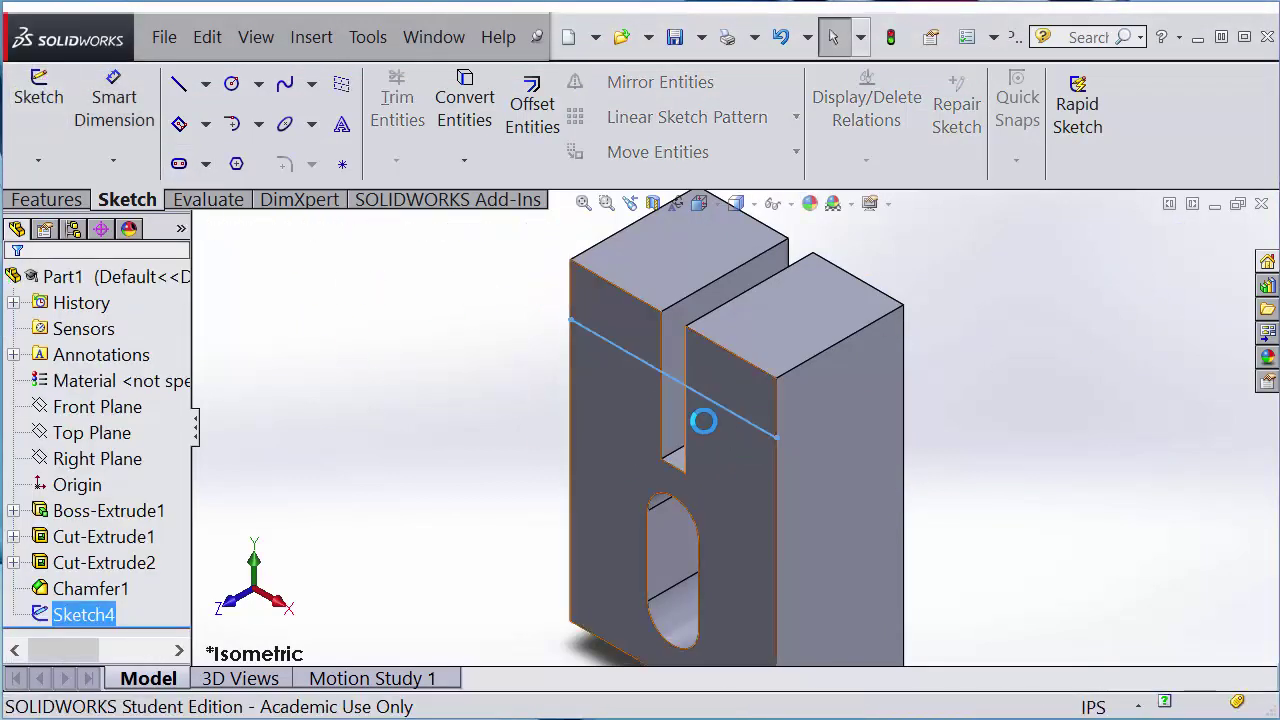
pyautogui.click(988, 424)
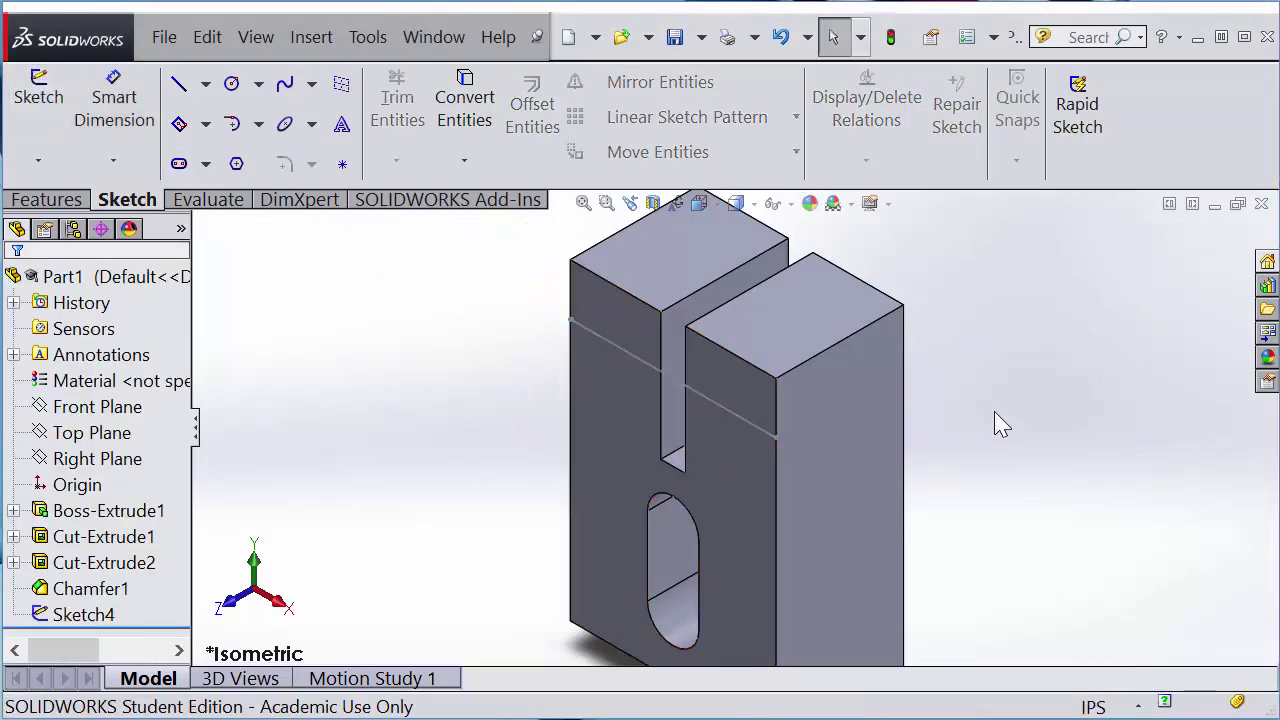
pyautogui.click(52, 203)
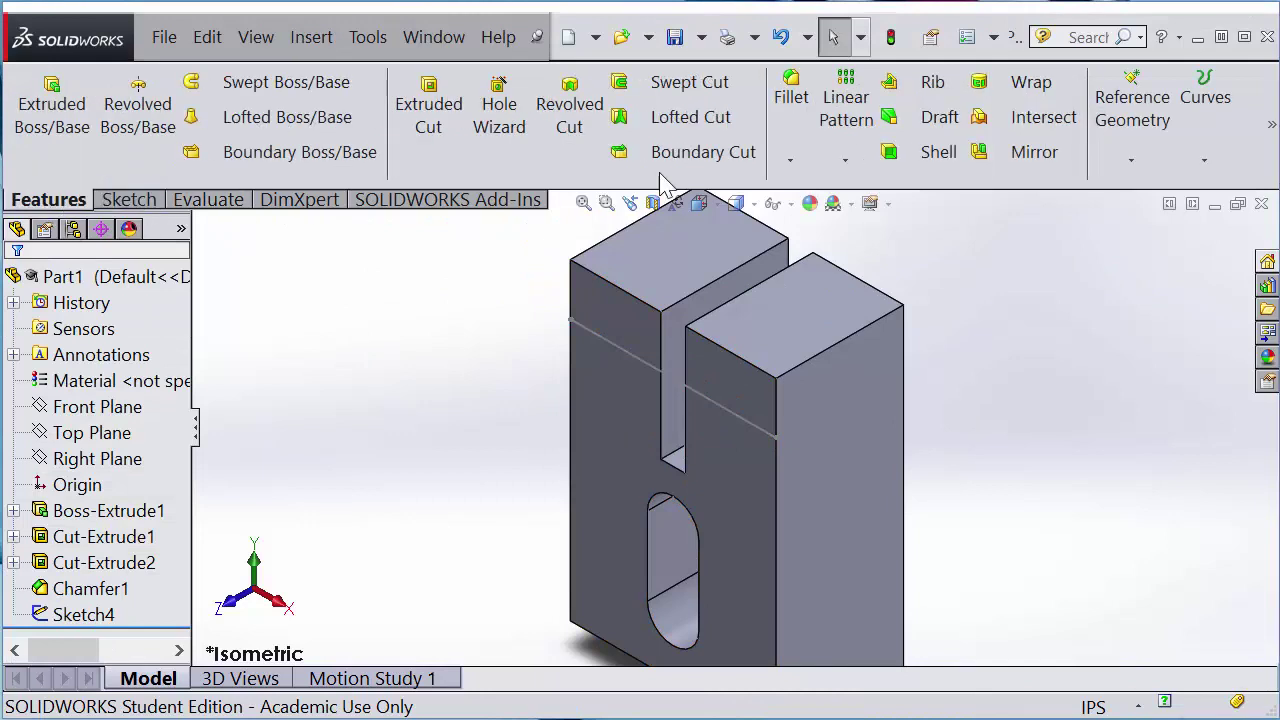
pyautogui.click(1131, 160)
pyautogui.click(1153, 188)
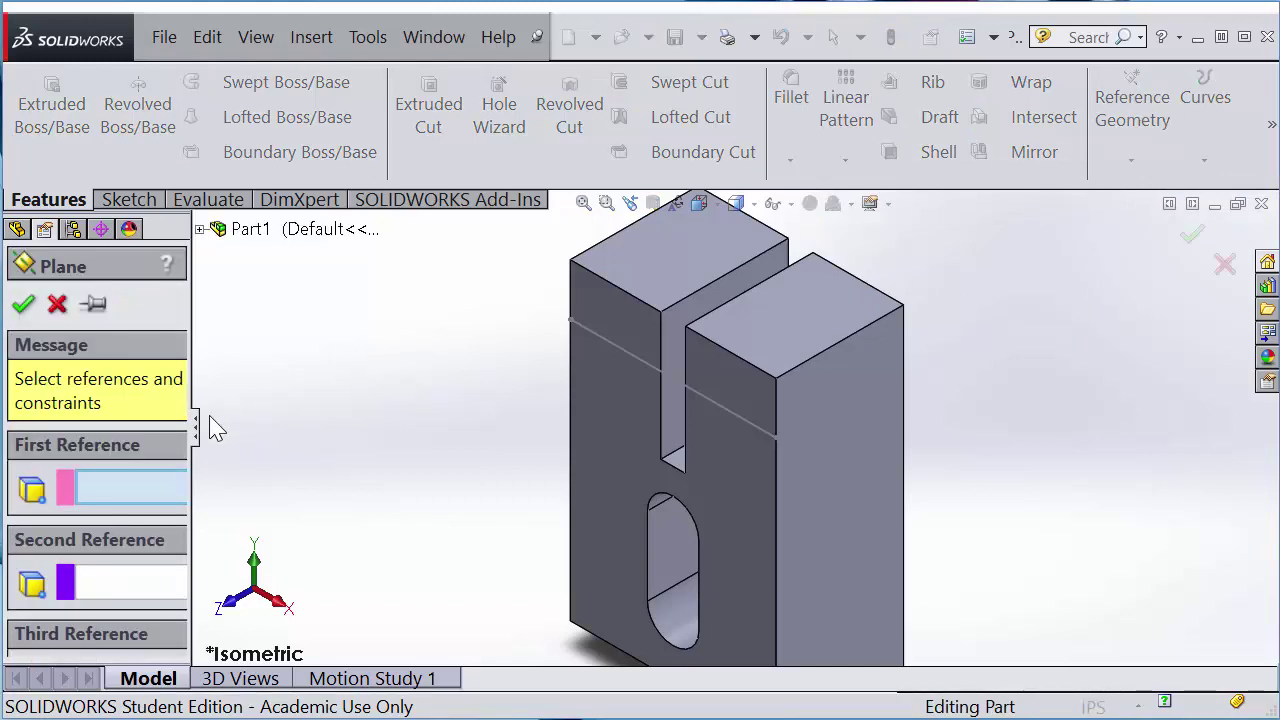
pyautogui.click(615, 357)
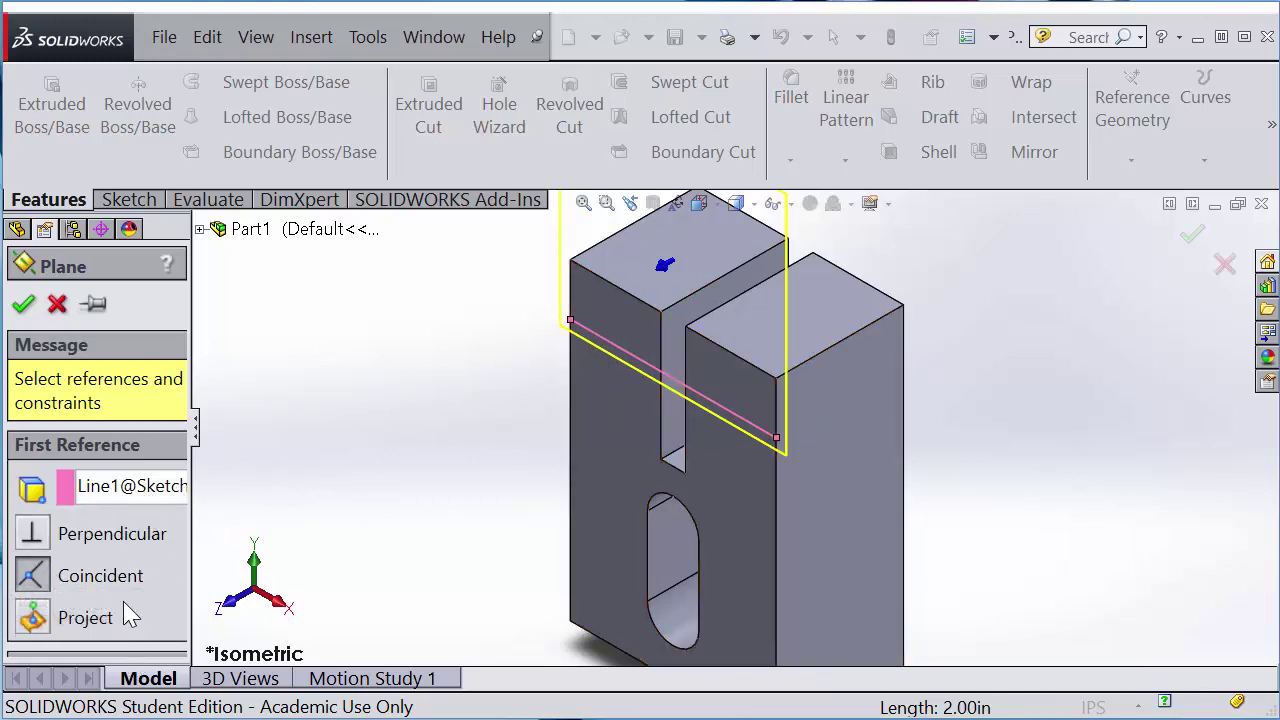
# Set the right block's top face as second reference at a 60° angle, flipped.
pyautogui.moveTo(189, 551); pyautogui.dragTo(307, 535)
pyautogui.scroll(-5, 285, 460)
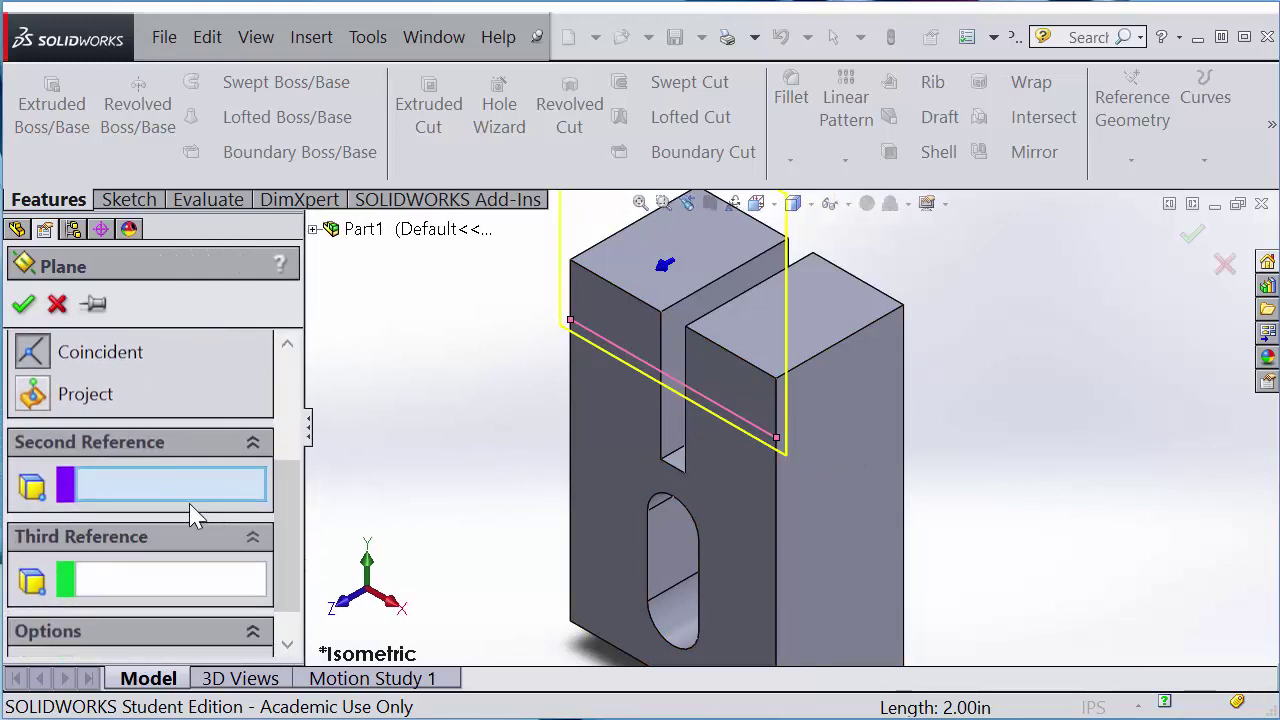
pyautogui.click(846, 303)
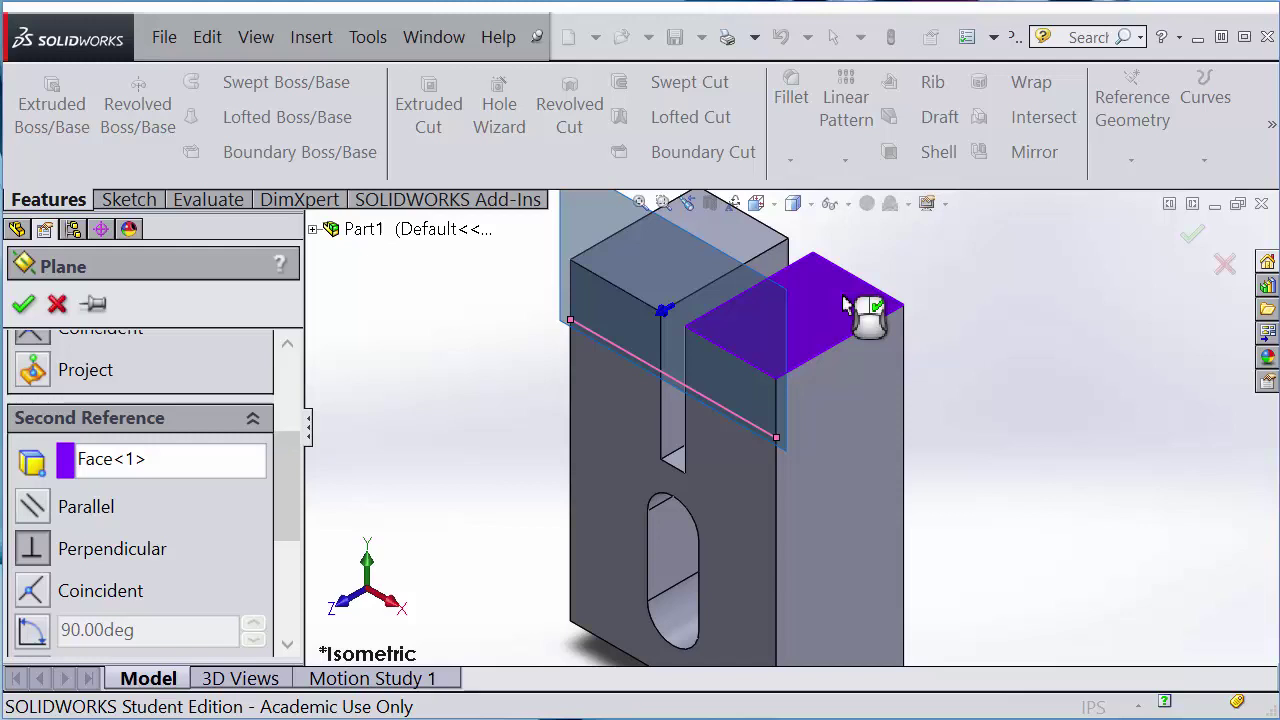
pyautogui.moveTo(286, 486); pyautogui.dragTo(288, 540)
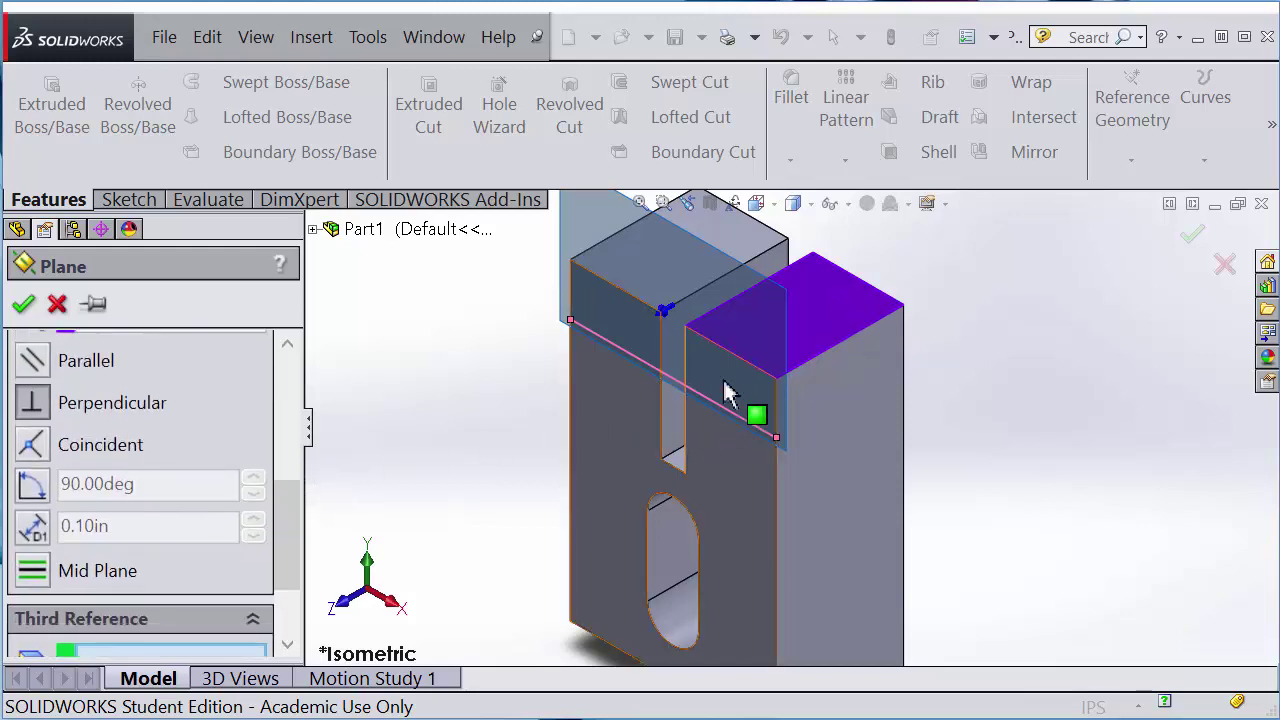
pyautogui.click(32, 486)
pyautogui.click(150, 485)
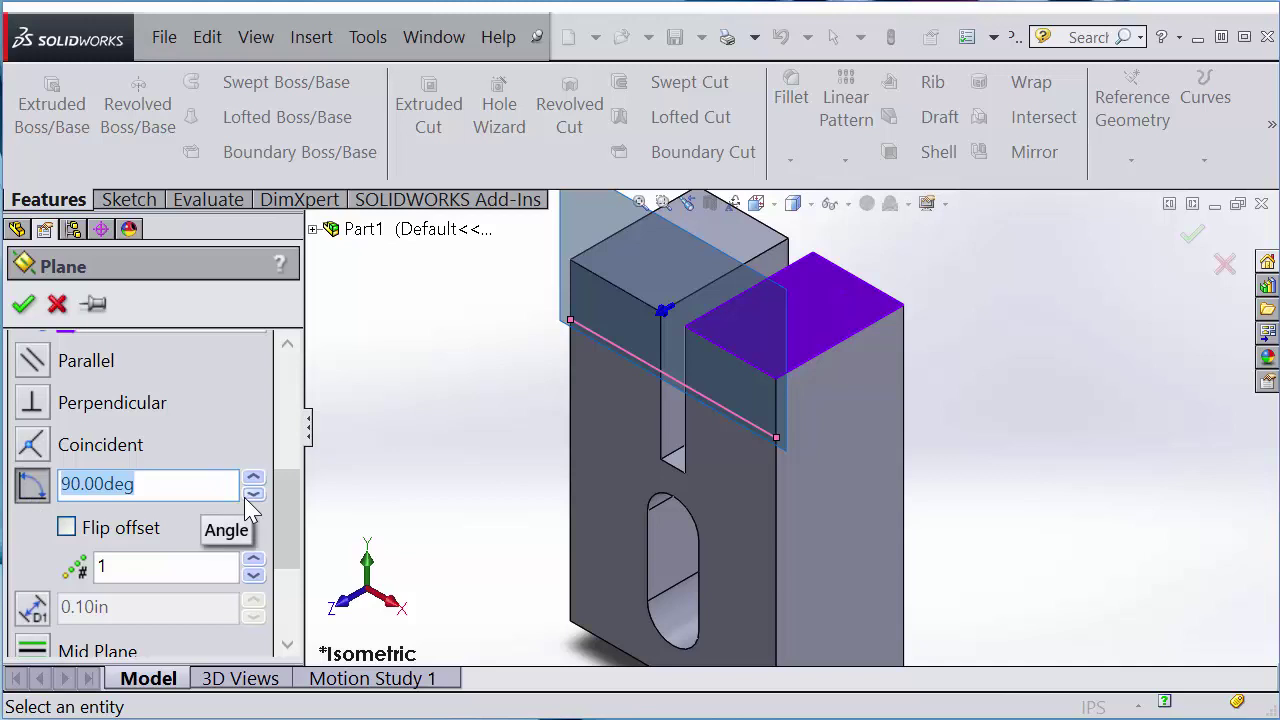
pyautogui.write('60')
pyautogui.press('Return')
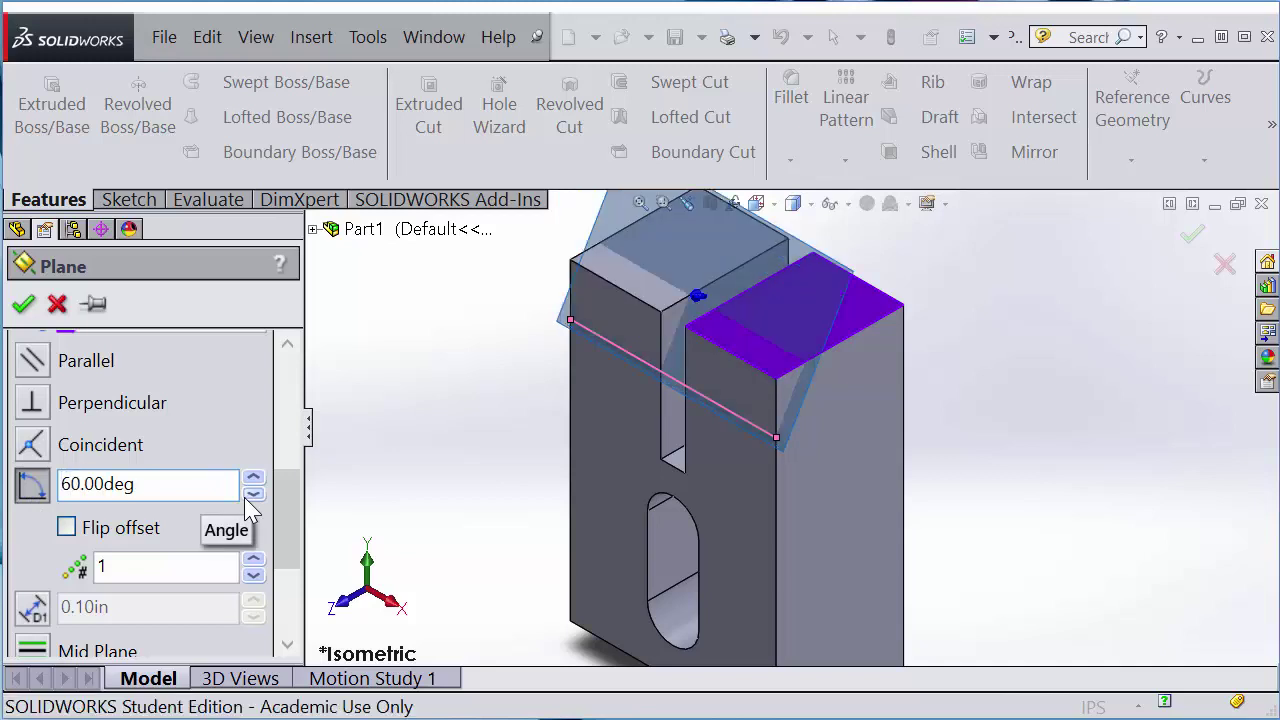
pyautogui.scroll(1, 775, 335)
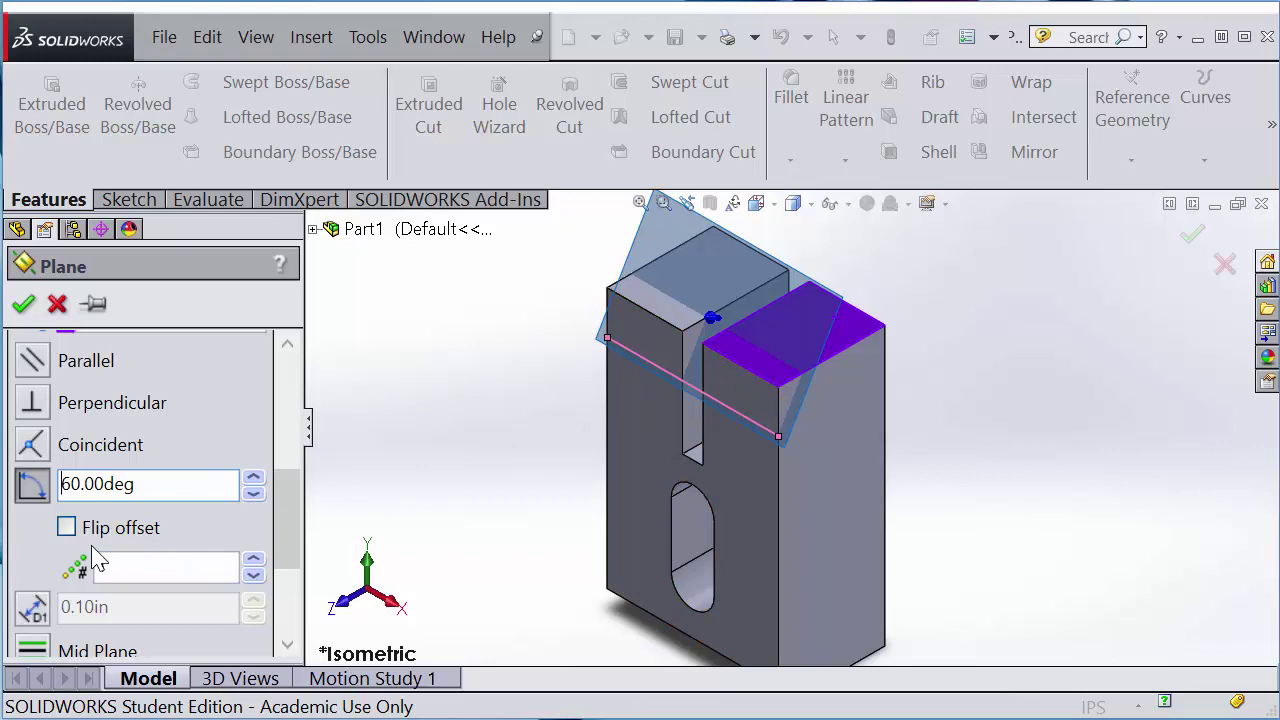
pyautogui.click(66, 527)
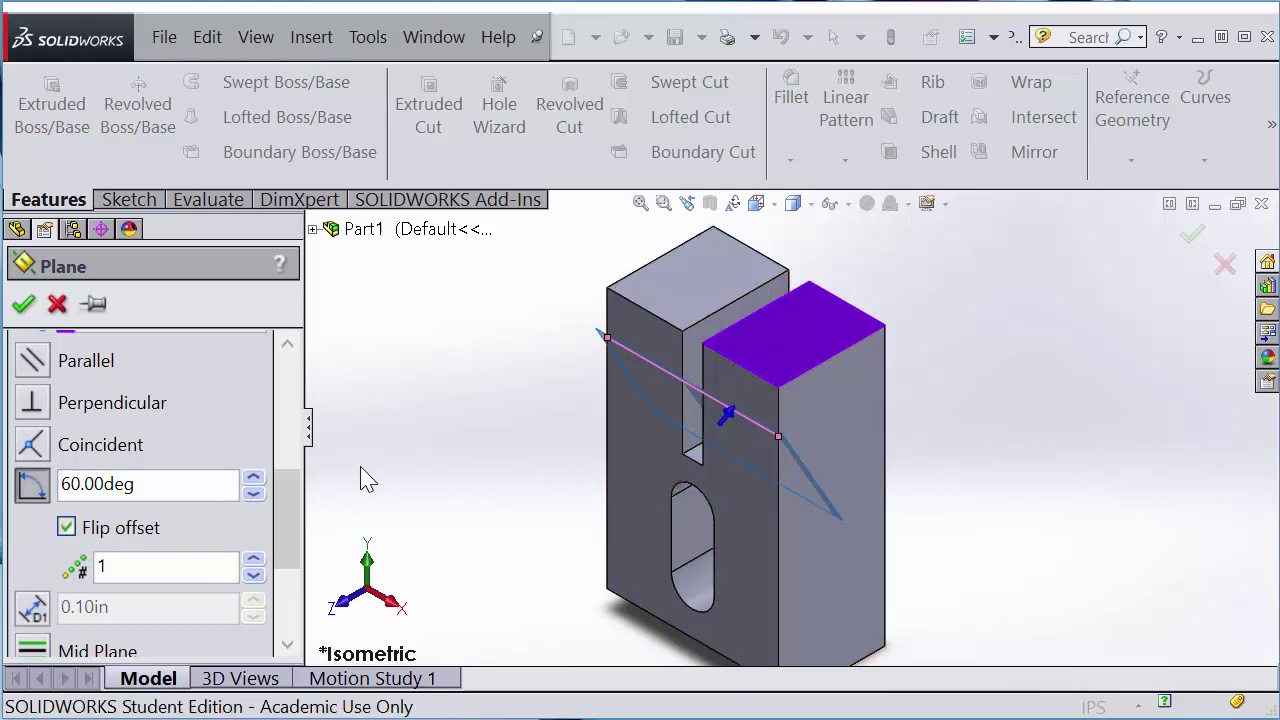
pyautogui.moveTo(299, 484); pyautogui.dragTo(320, 365)
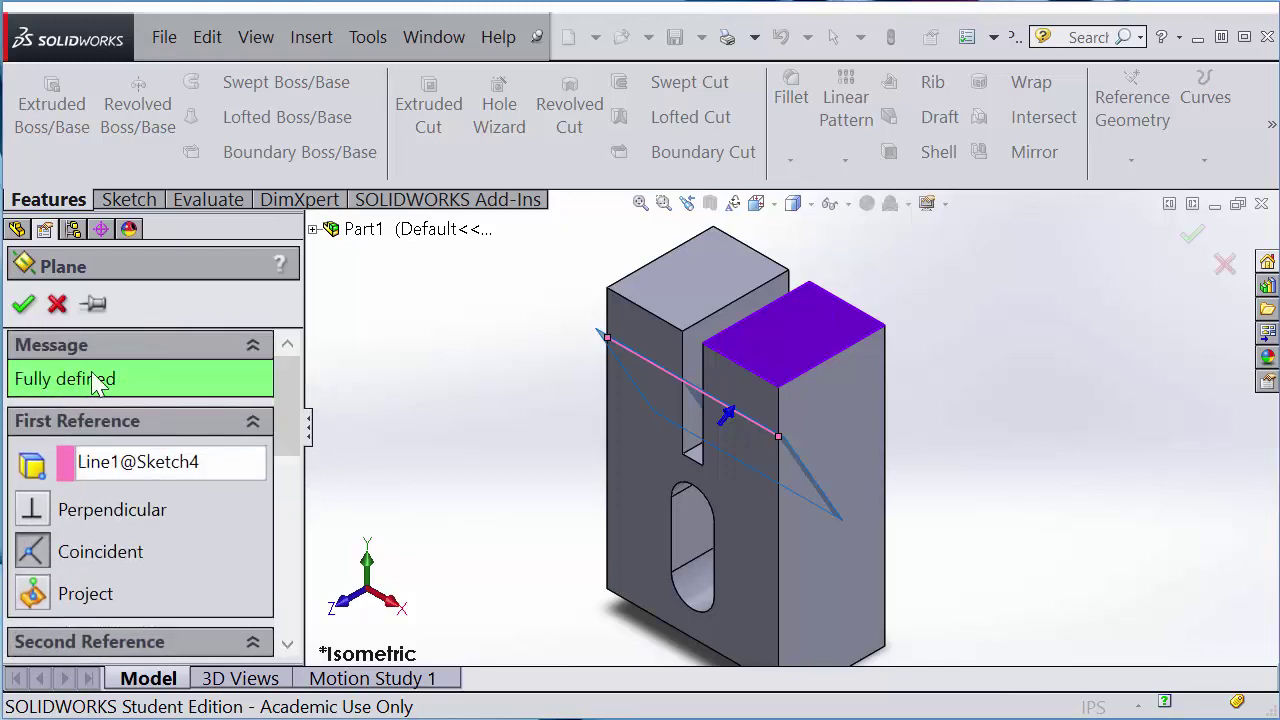
# Create Plane1 and drag its edges to enlarge it across the part's top.
pyautogui.click(23, 303)
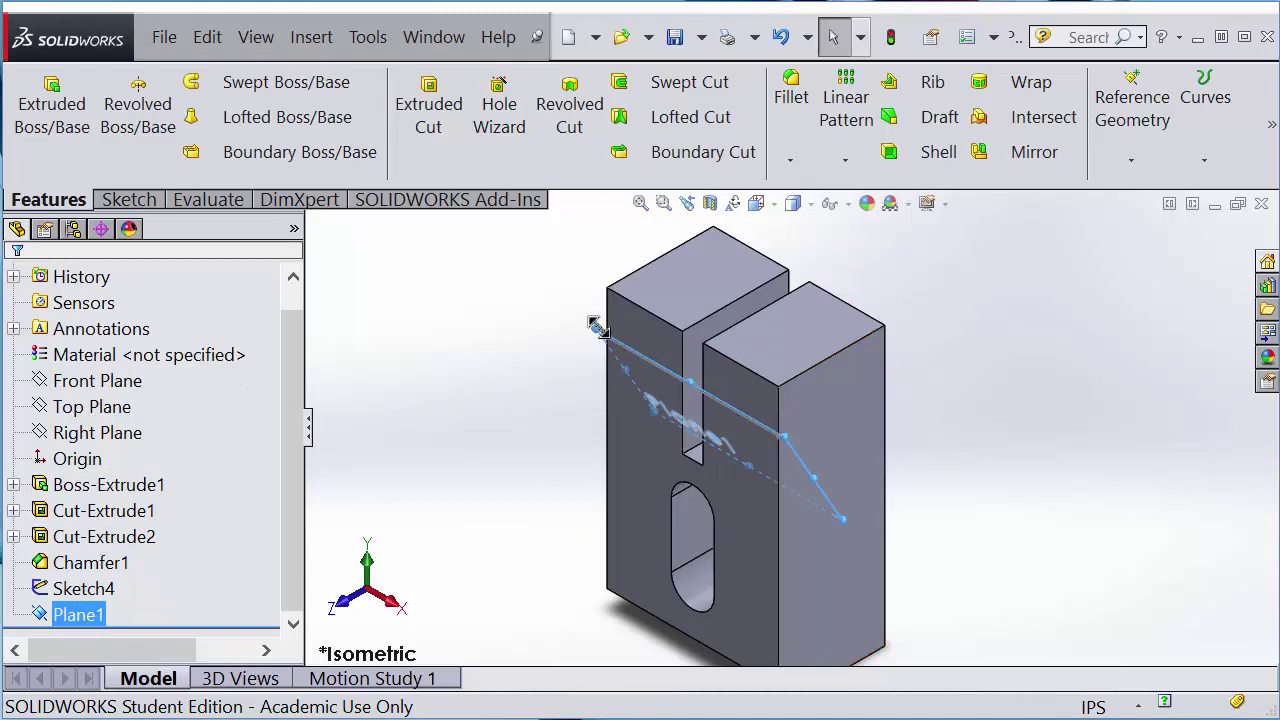
pyautogui.moveTo(594, 326); pyautogui.dragTo(525, 212)
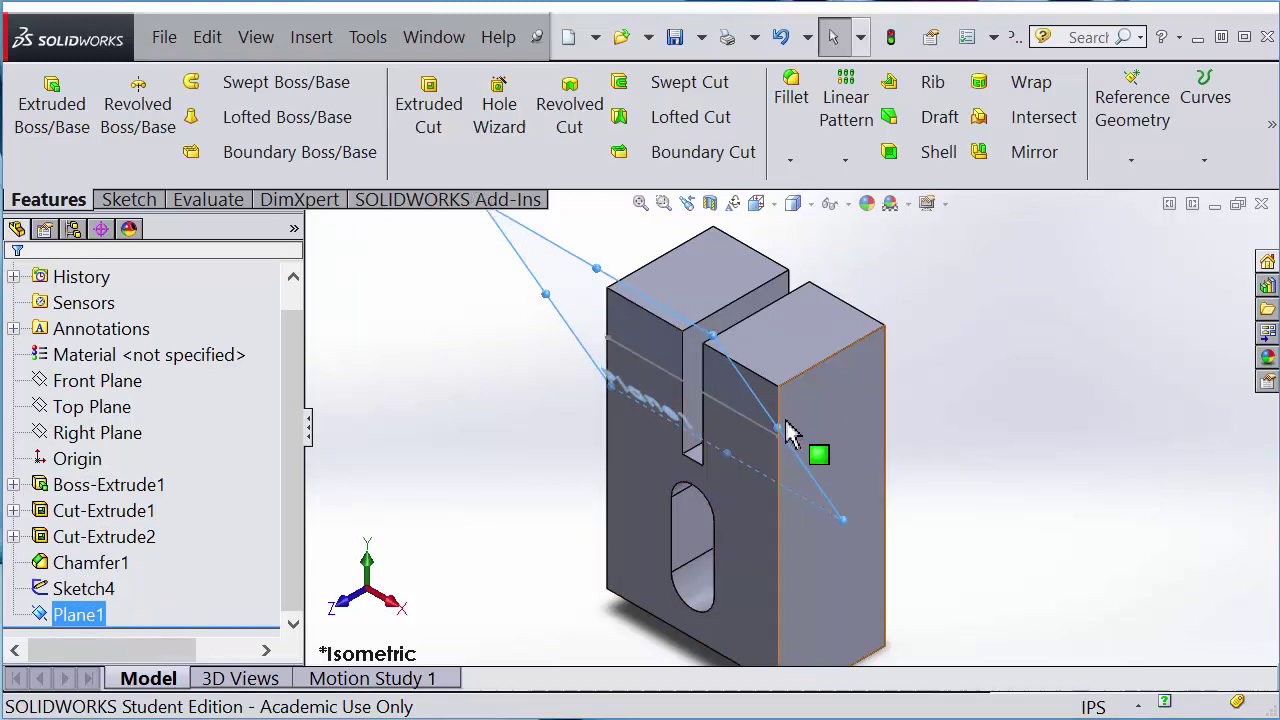
pyautogui.moveTo(894, 443); pyautogui.dragTo(885, 370, button='middle')
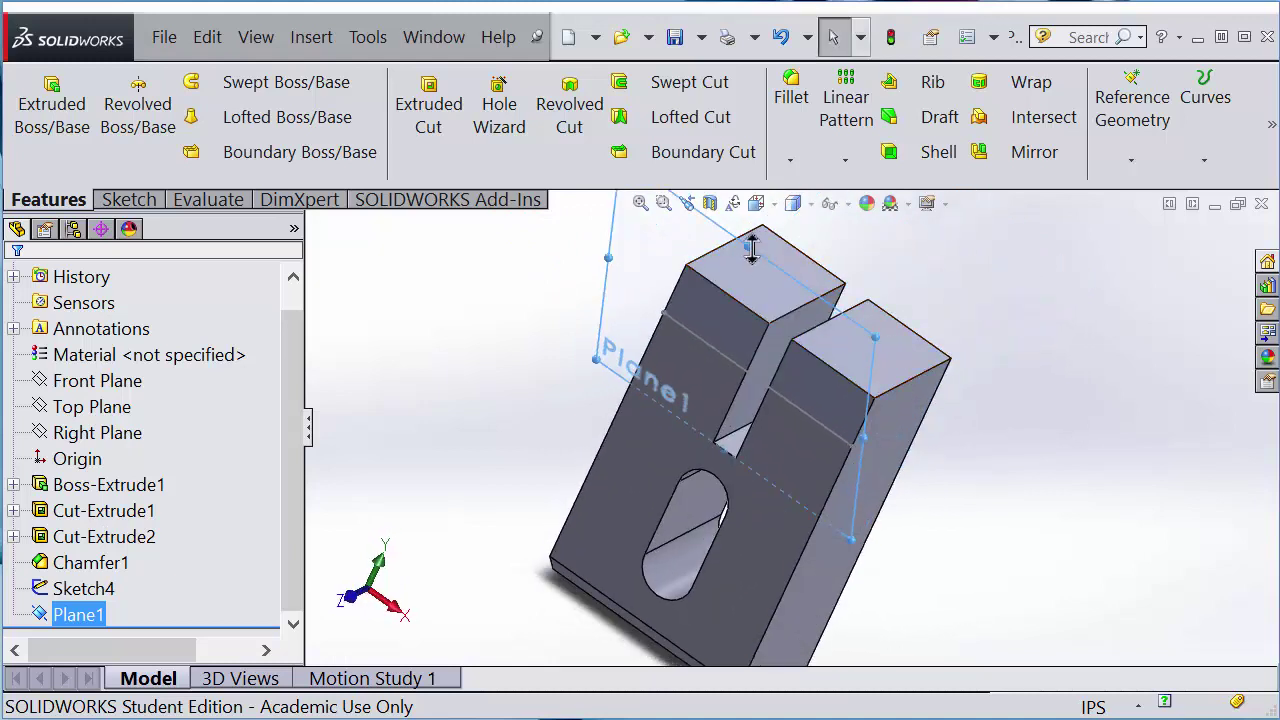
pyautogui.moveTo(752, 247); pyautogui.dragTo(743, 290)
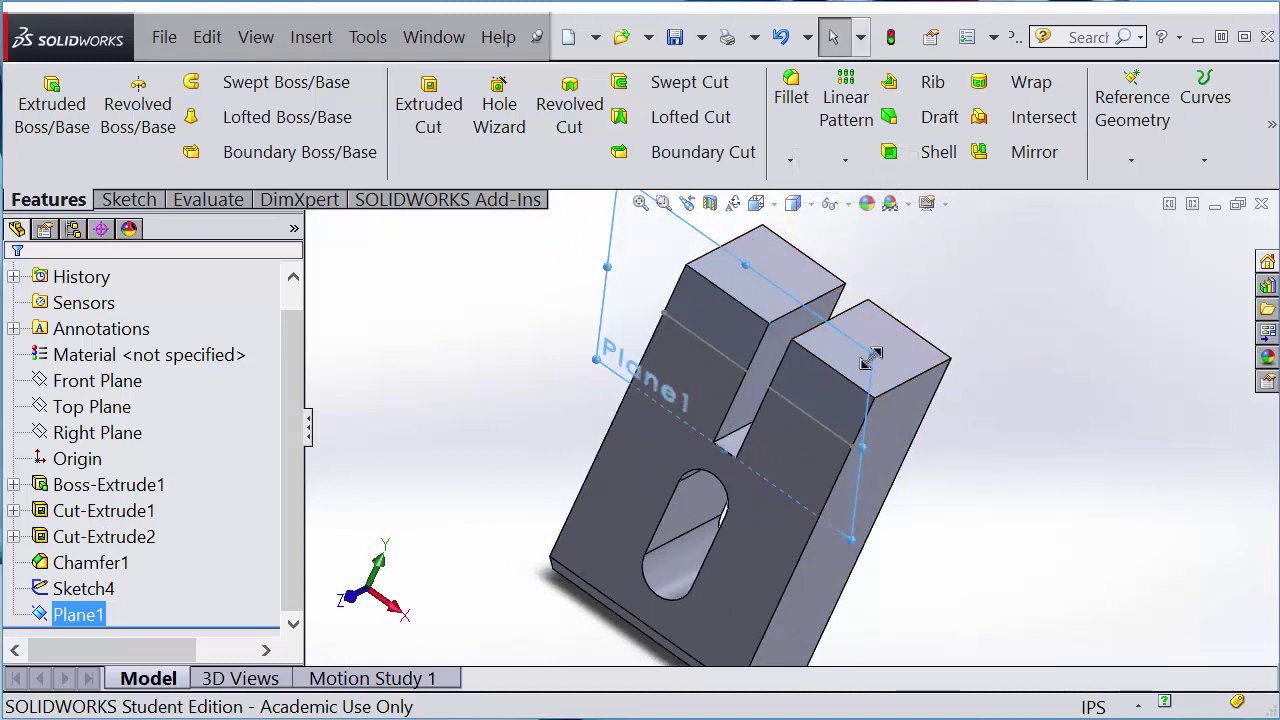
pyautogui.moveTo(868, 405); pyautogui.dragTo(953, 346)
pyautogui.moveTo(1006, 409)
pyautogui.mouseDown(button='middle')
pyautogui.moveTo(898, 412)
pyautogui.moveTo(880, 445)
pyautogui.moveTo(1020, 392)
pyautogui.mouseUp(button='middle')
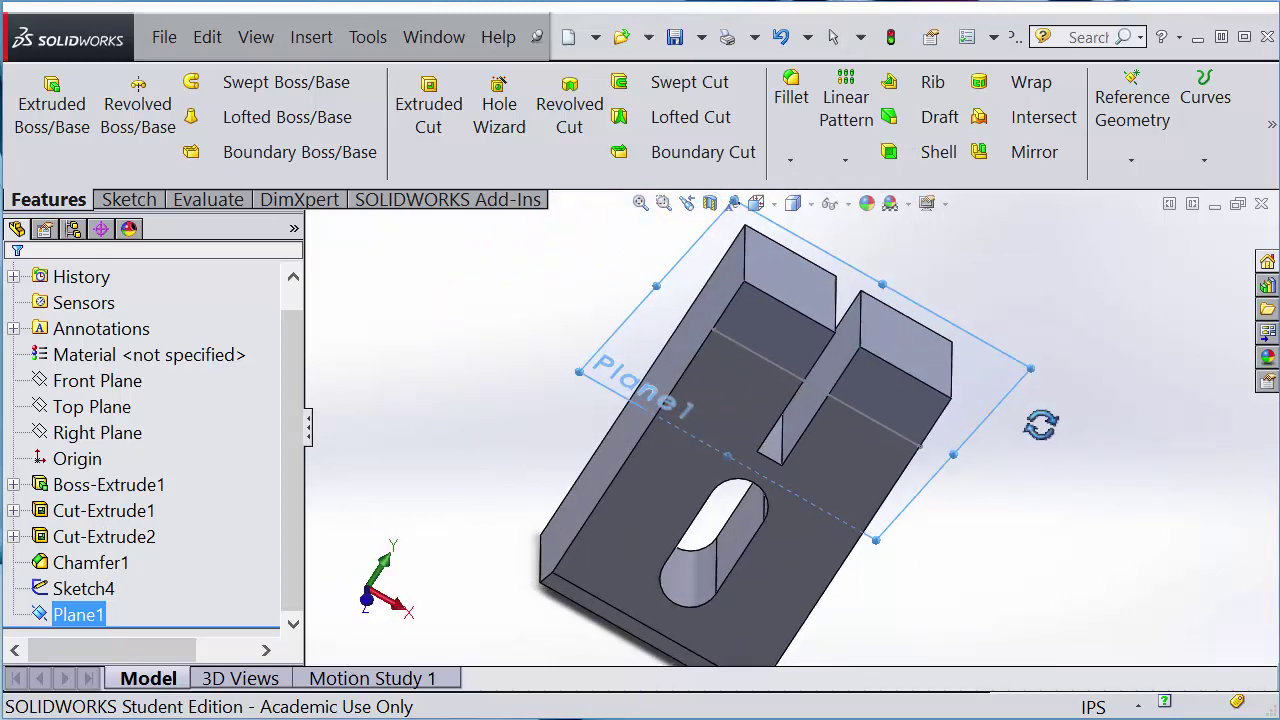
pyautogui.moveTo(1041, 424); pyautogui.dragTo(948, 438, button='middle')
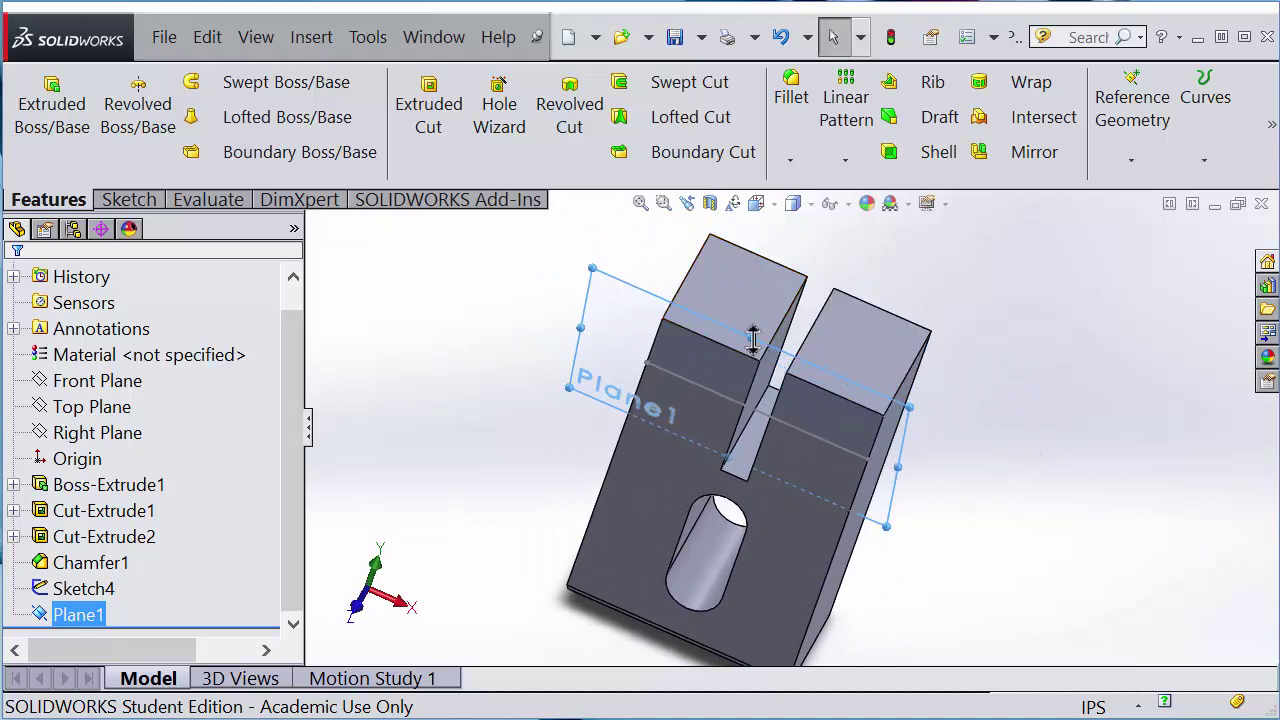
pyautogui.moveTo(986, 449); pyautogui.dragTo(953, 404, button='middle')
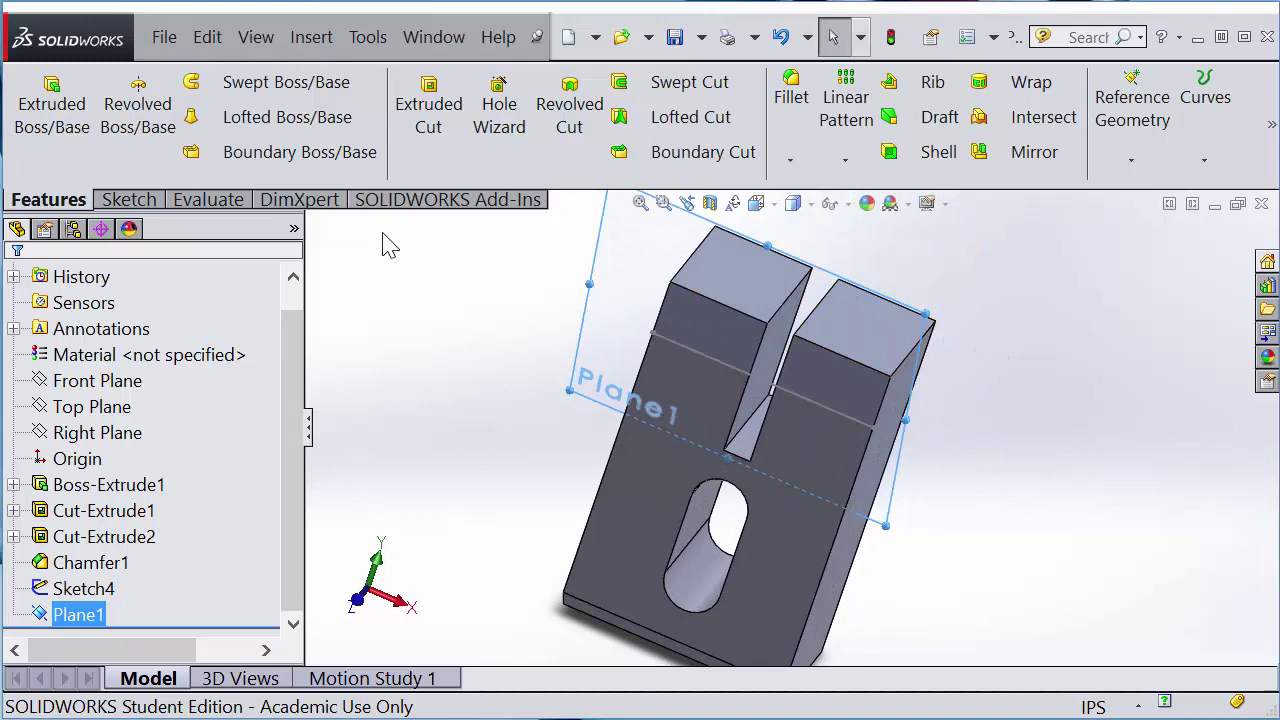
pyautogui.click(142, 200)
# Start a sketch on Plane1, view it Normal To, and draw two lines forming a V.
pyautogui.click(38, 100)
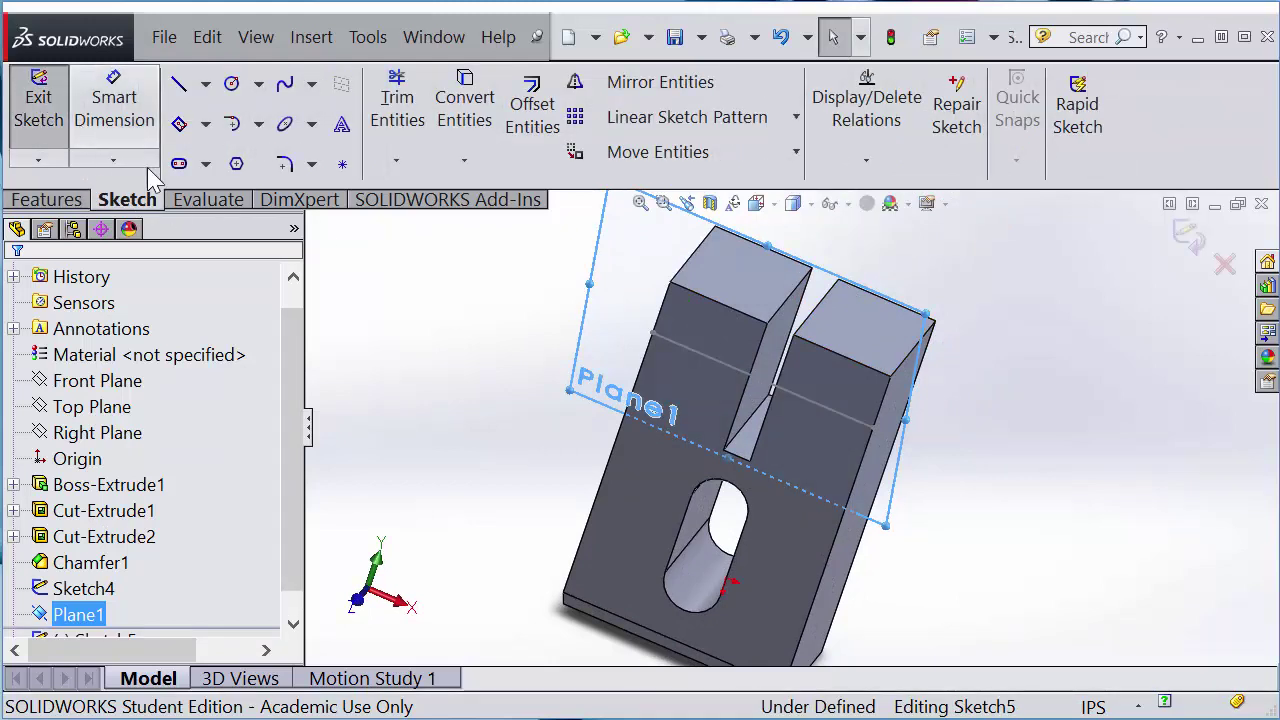
pyautogui.click(757, 205)
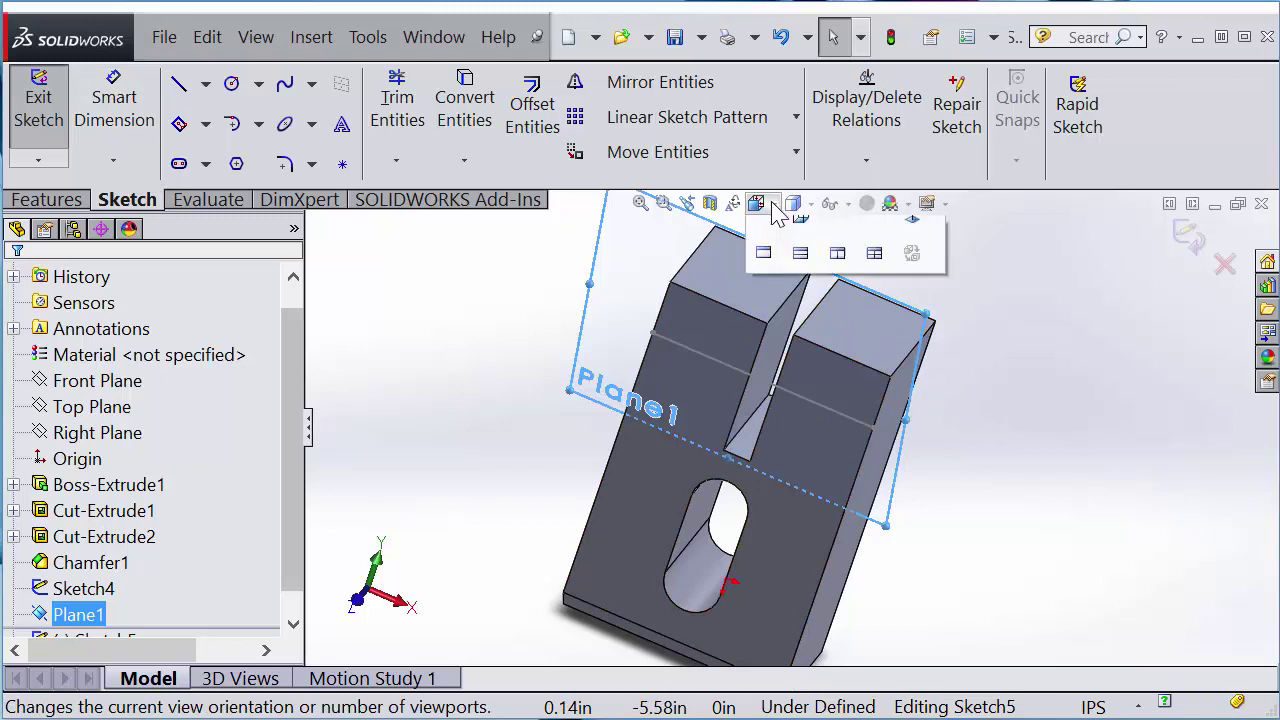
pyautogui.click(912, 347)
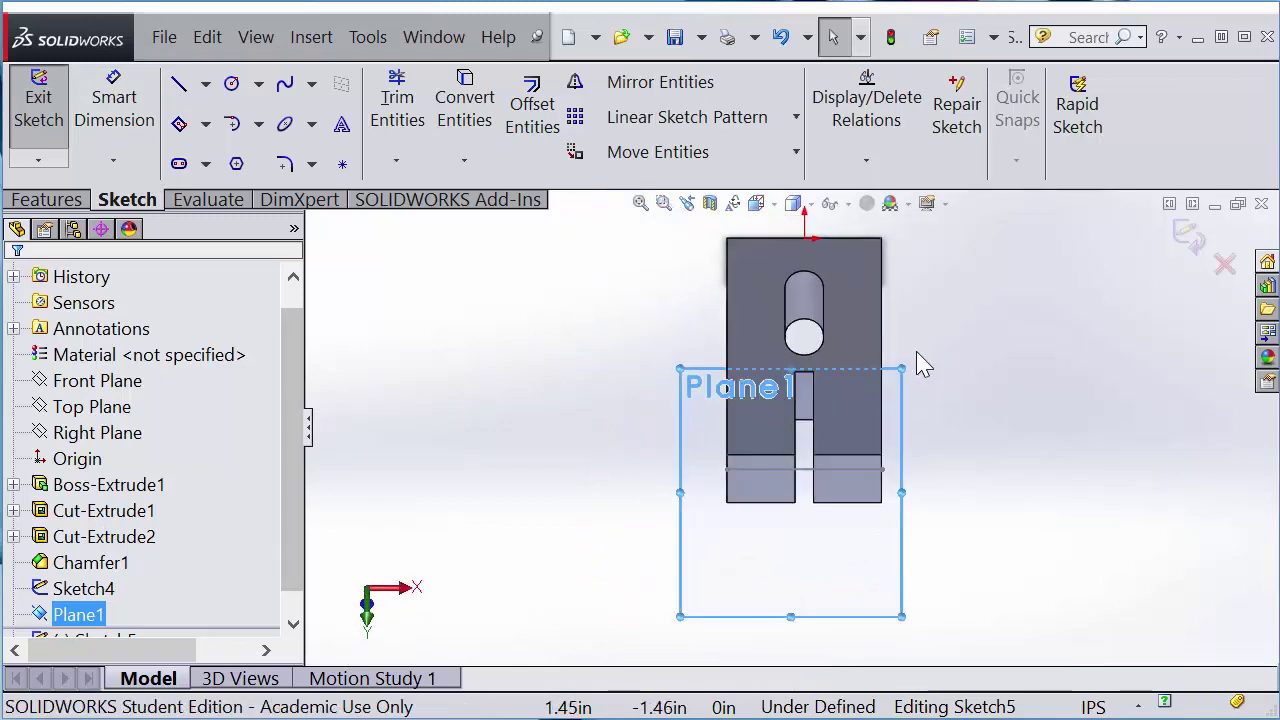
pyautogui.click(757, 205)
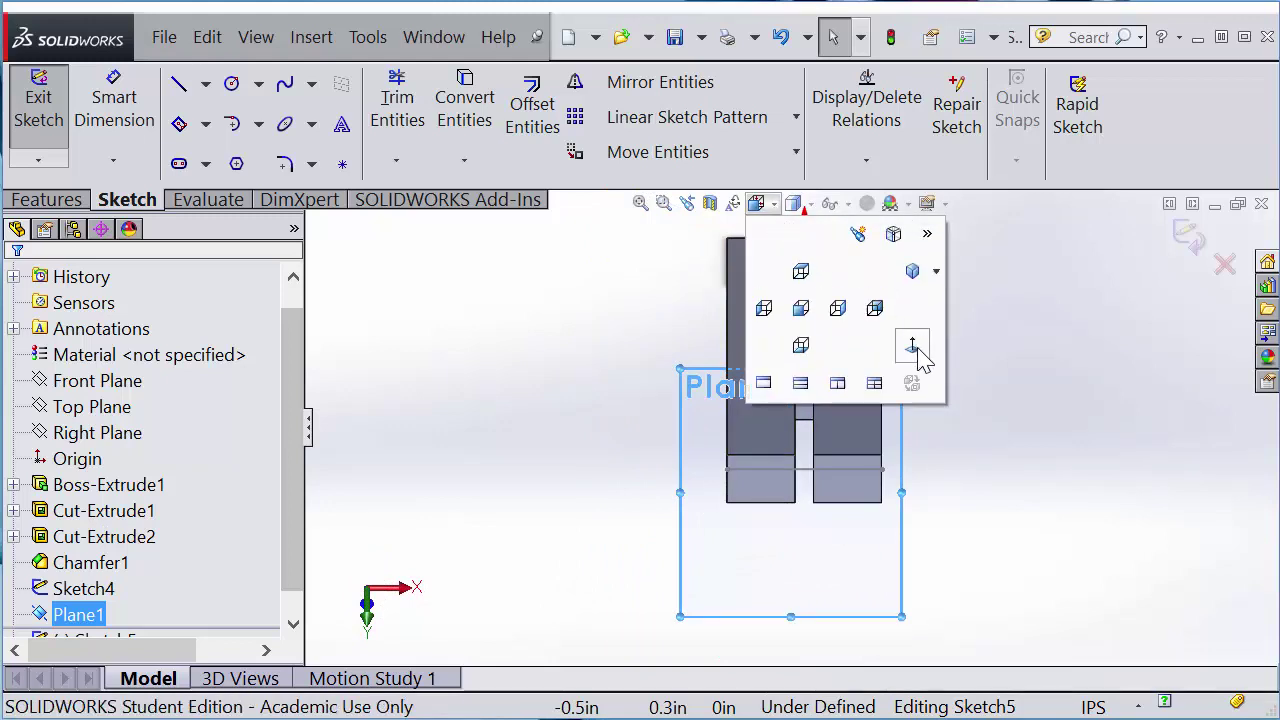
pyautogui.click(912, 347)
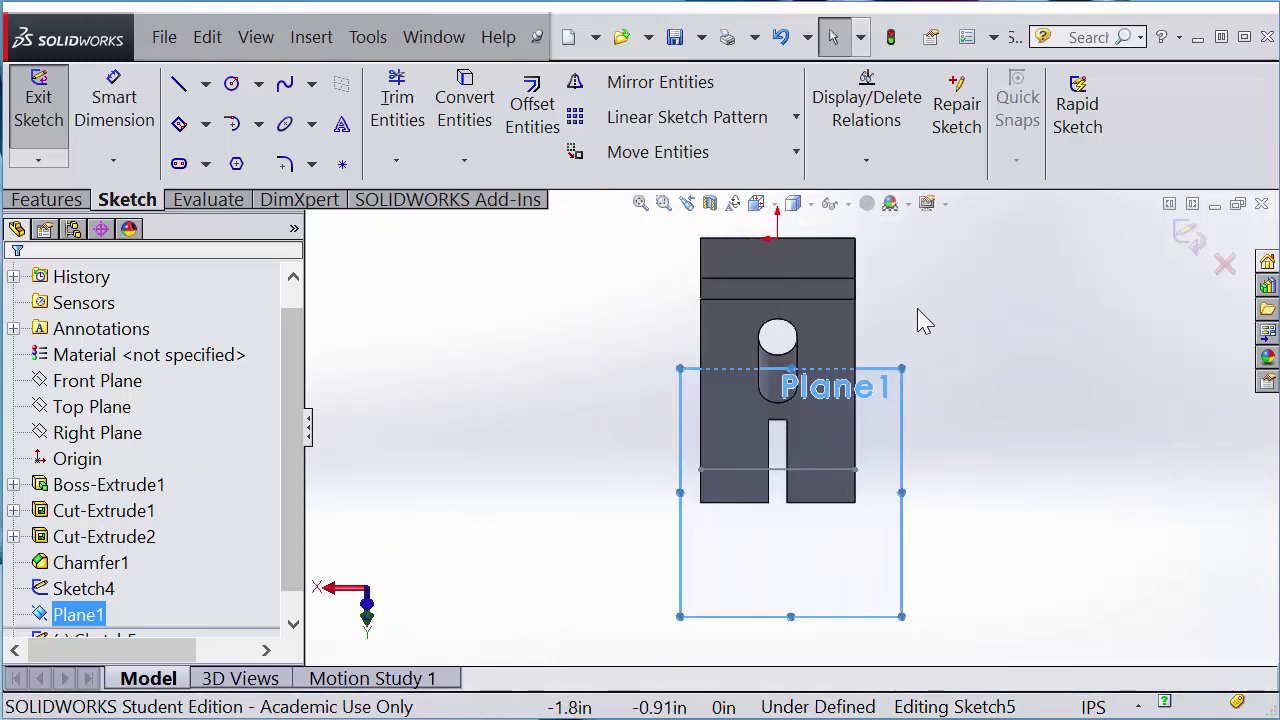
pyautogui.scroll(-2, 924, 320)
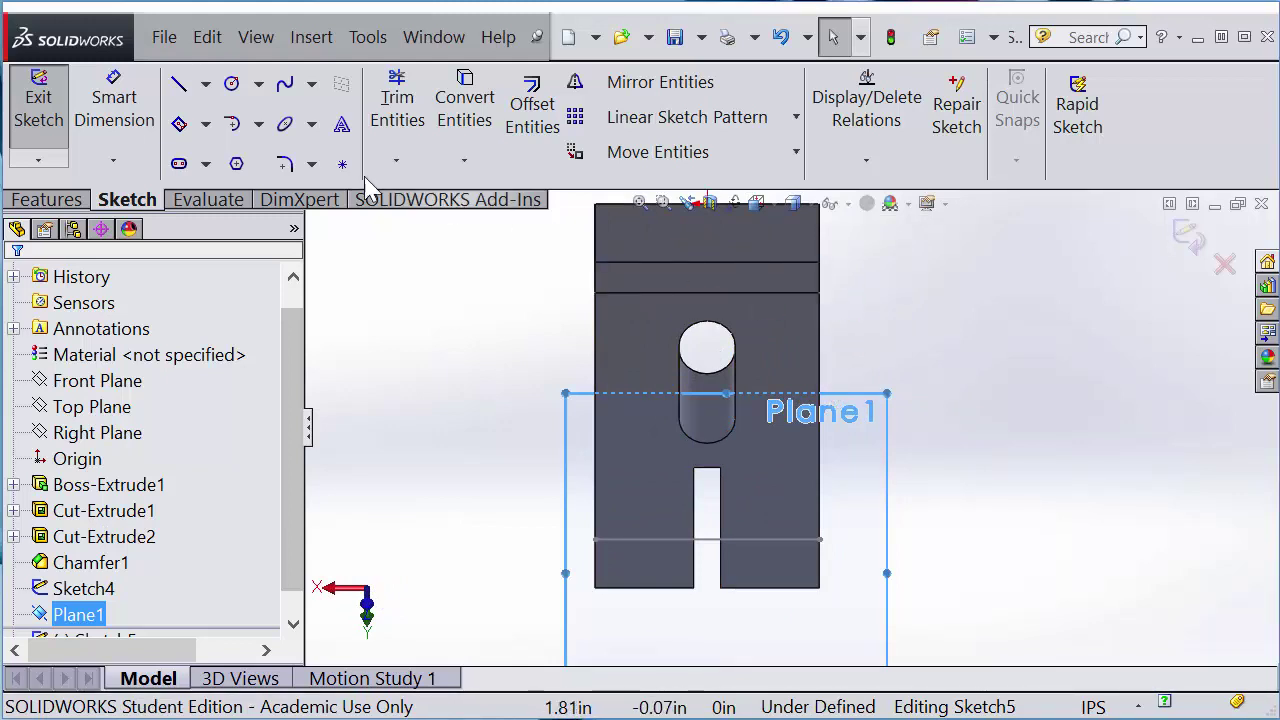
pyautogui.click(595, 540)
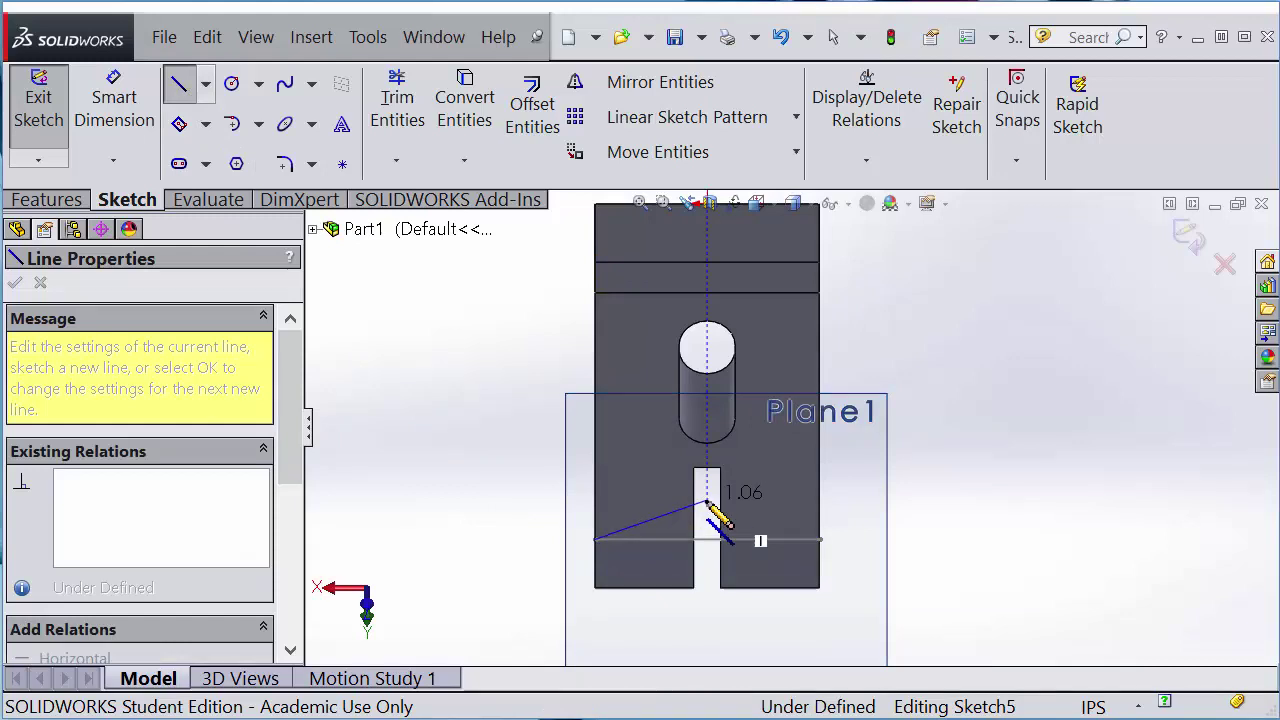
pyautogui.click(707, 500)
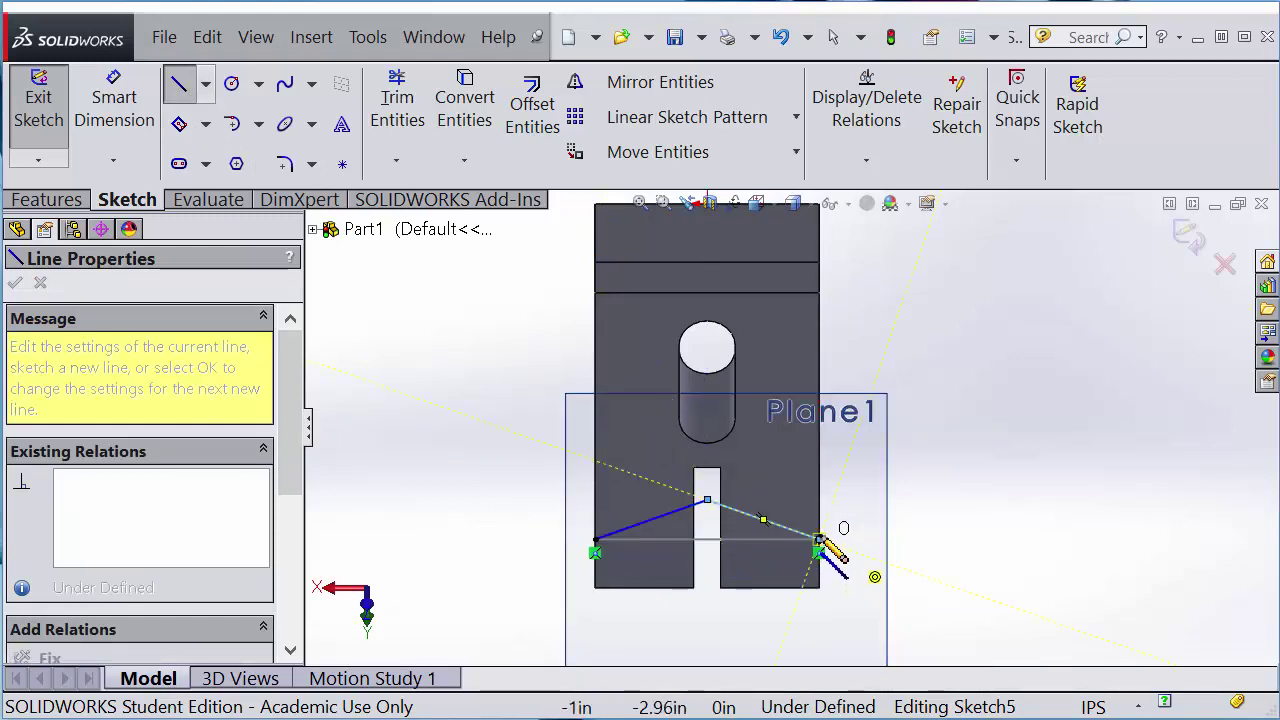
pyautogui.doubleClick(819, 540)
pyautogui.press('Escape')
# Dimension the V angle to 120° and move its apex over the slot's middle.
pyautogui.click(114, 105)
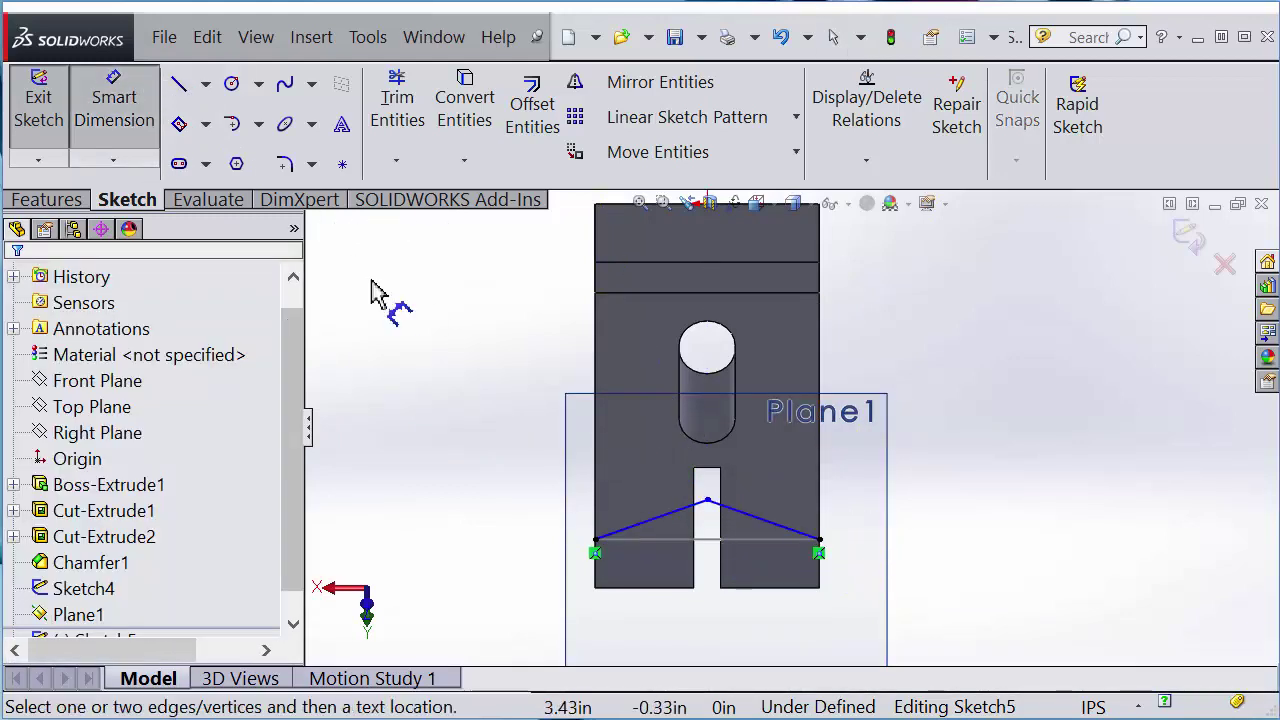
pyautogui.click(680, 512)
pyautogui.click(758, 520)
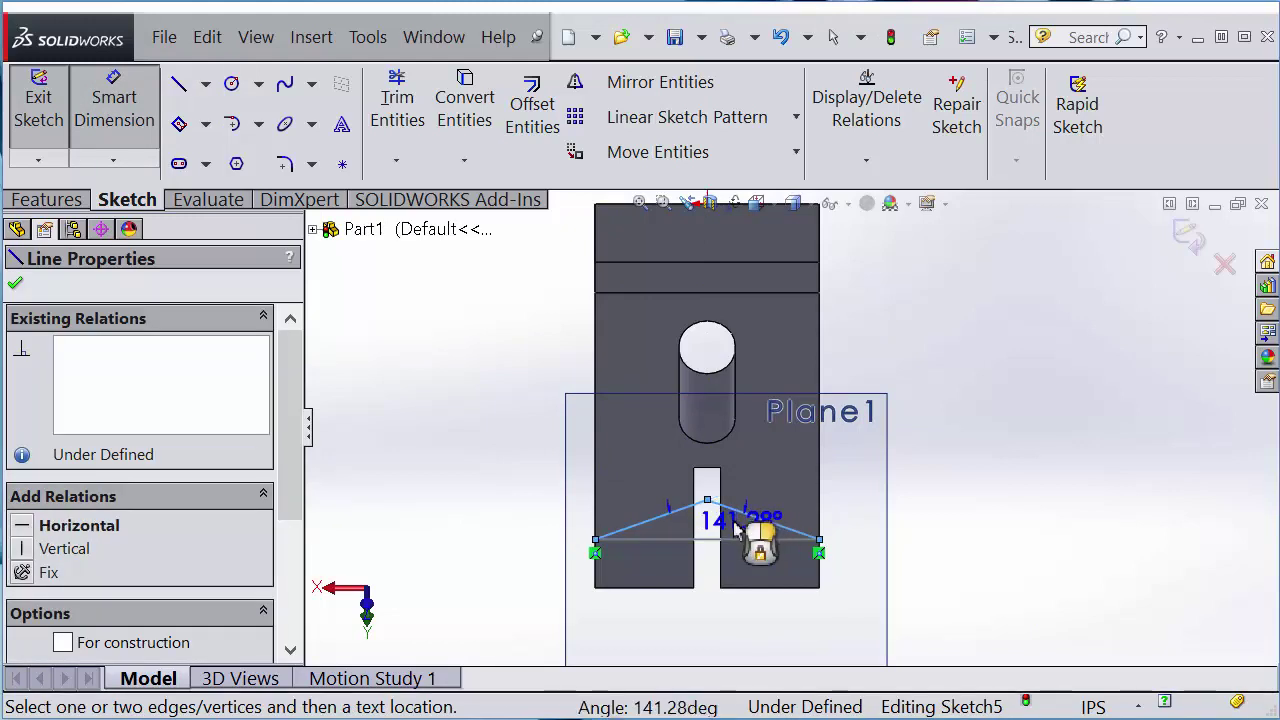
pyautogui.click(733, 585)
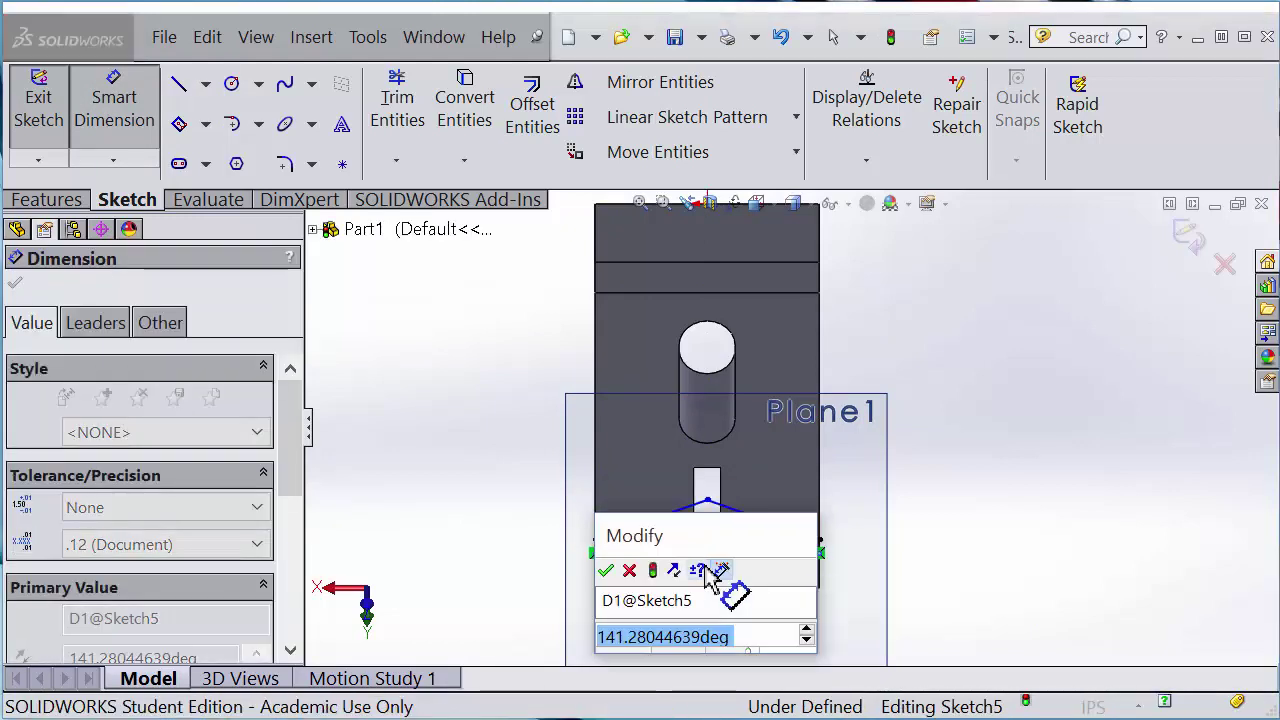
pyautogui.write('120')
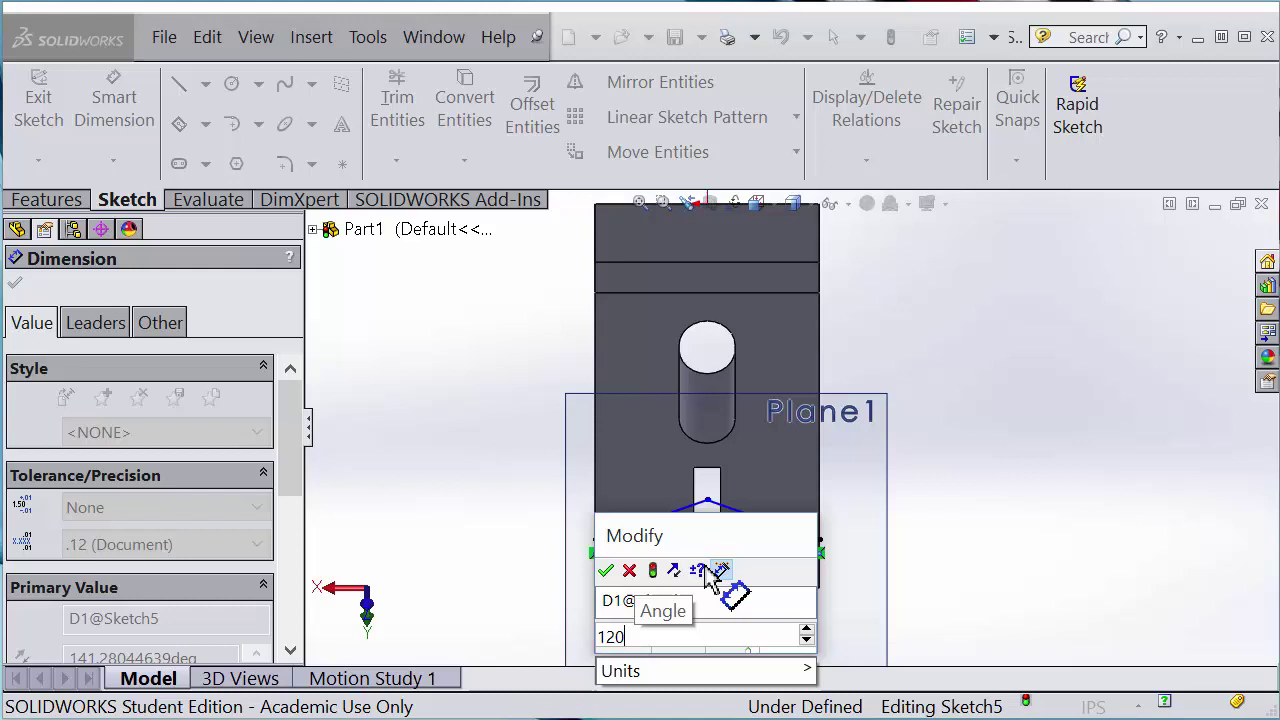
pyautogui.press('Return')
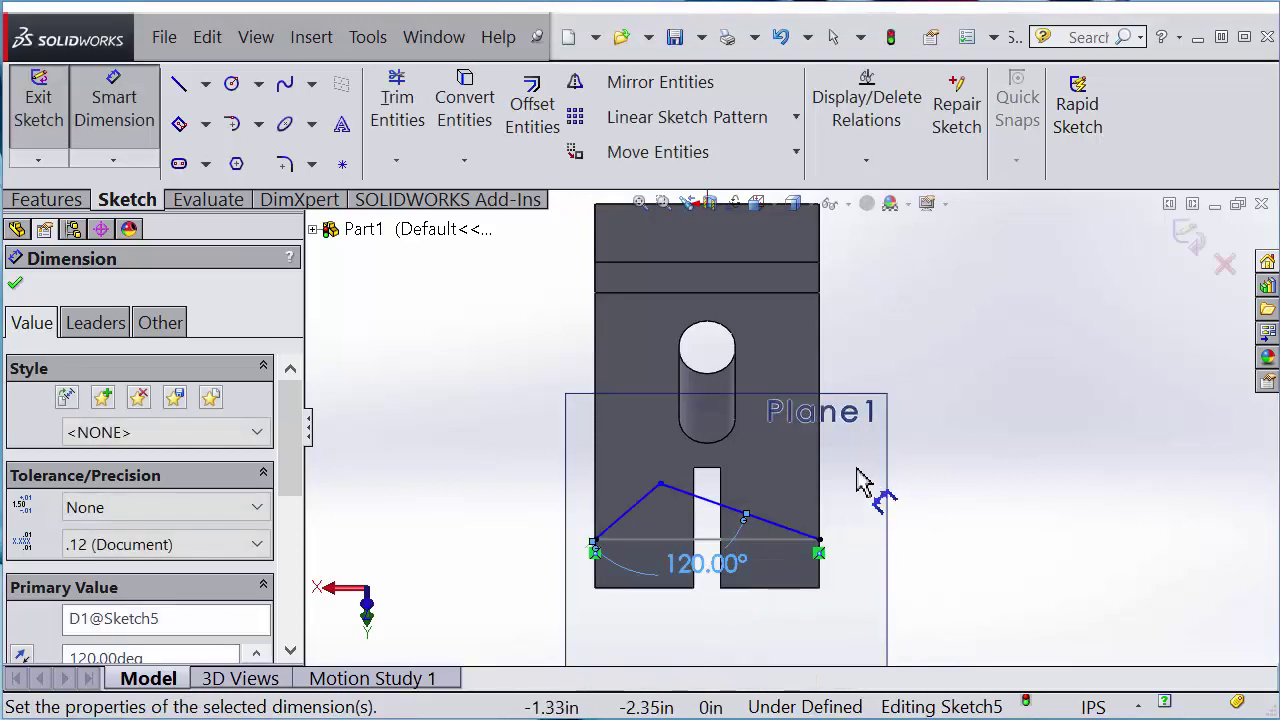
pyautogui.press('Escape')
pyautogui.moveTo(660, 485)
pyautogui.mouseDown()
pyautogui.moveTo(712, 505)
pyautogui.moveTo(715, 494)
pyautogui.mouseUp()
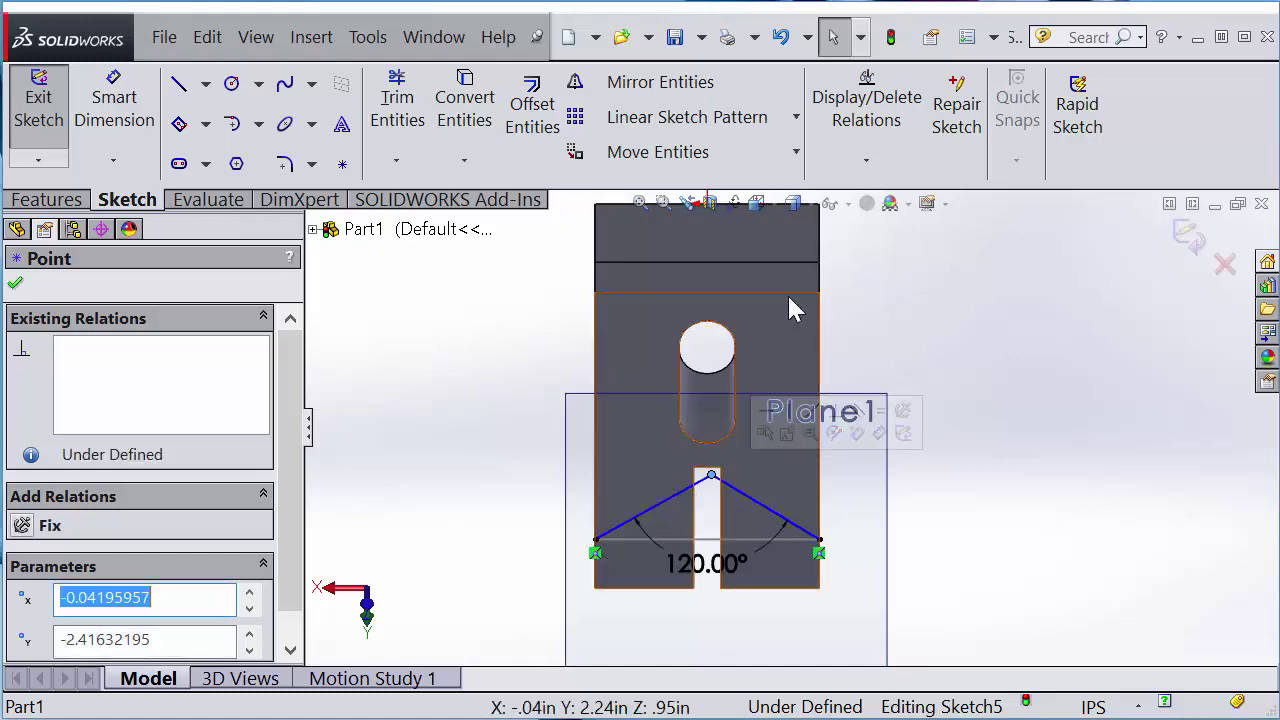
# Draw a vertical centerline from the top-edge midpoint and merge its end onto the V apex.
pyautogui.scroll(3, 790, 302)
pyautogui.click(210, 84)
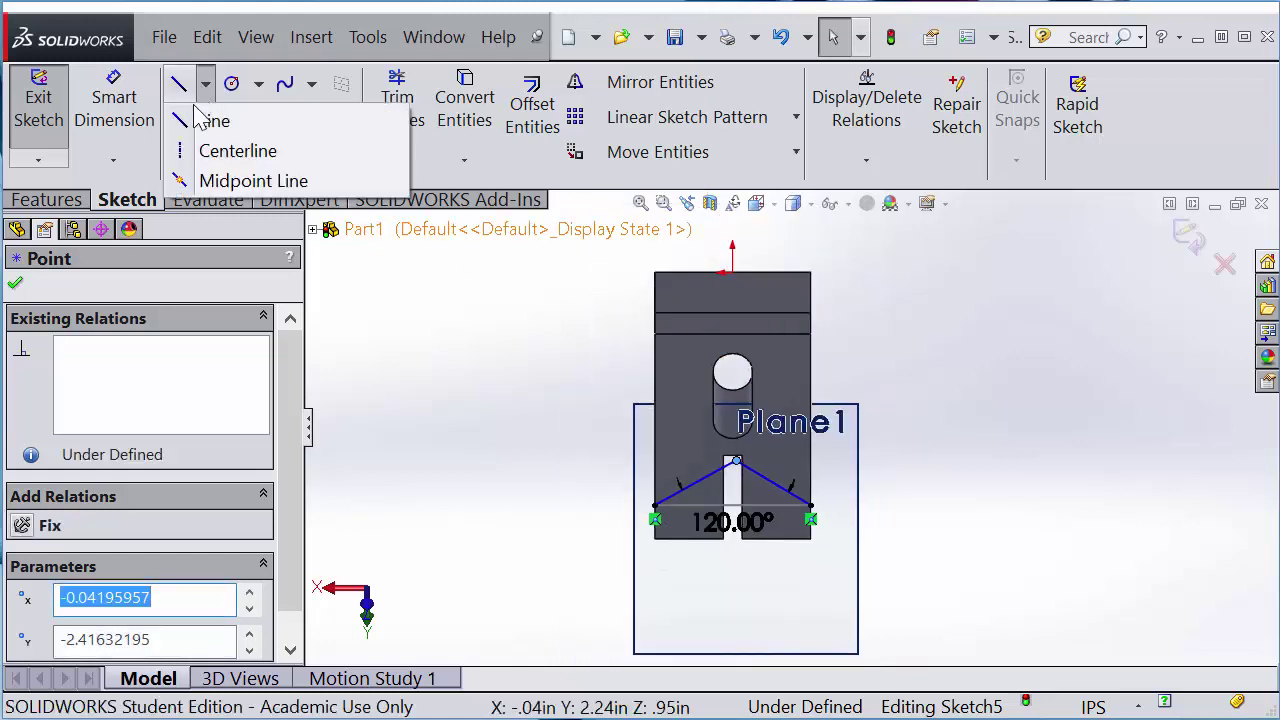
pyautogui.click(195, 149)
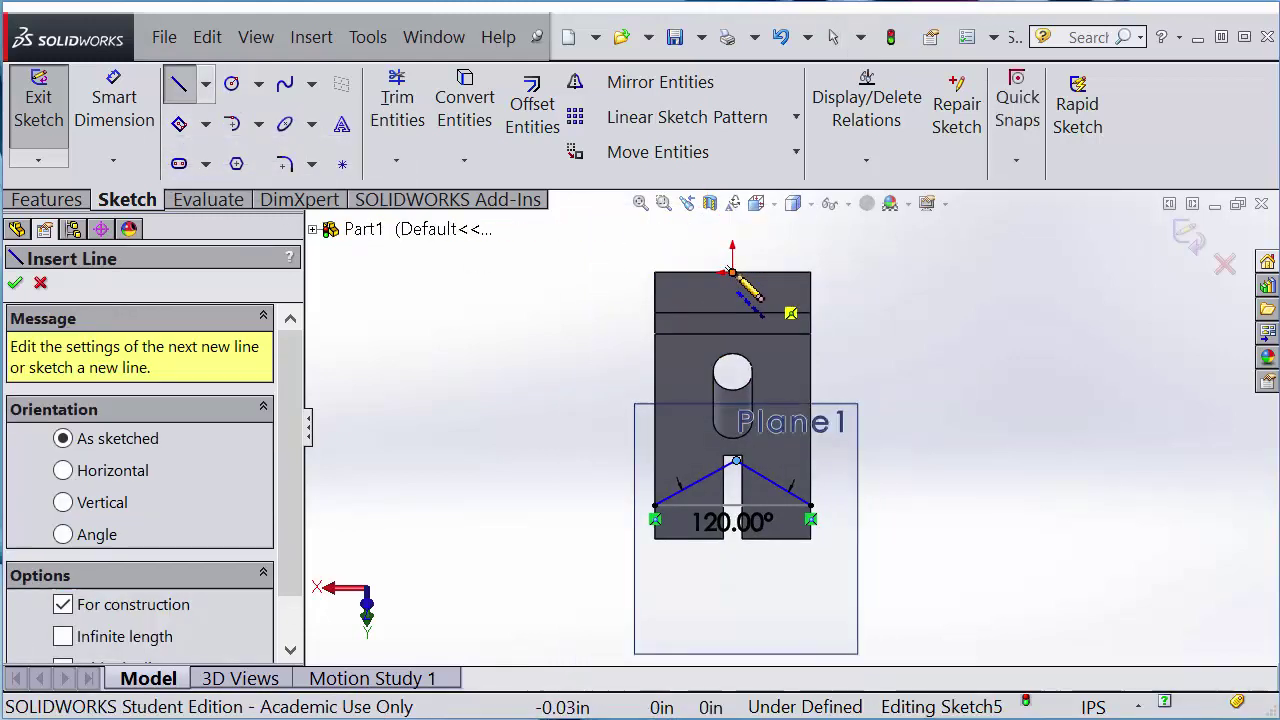
pyautogui.click(732, 273)
pyautogui.click(734, 466)
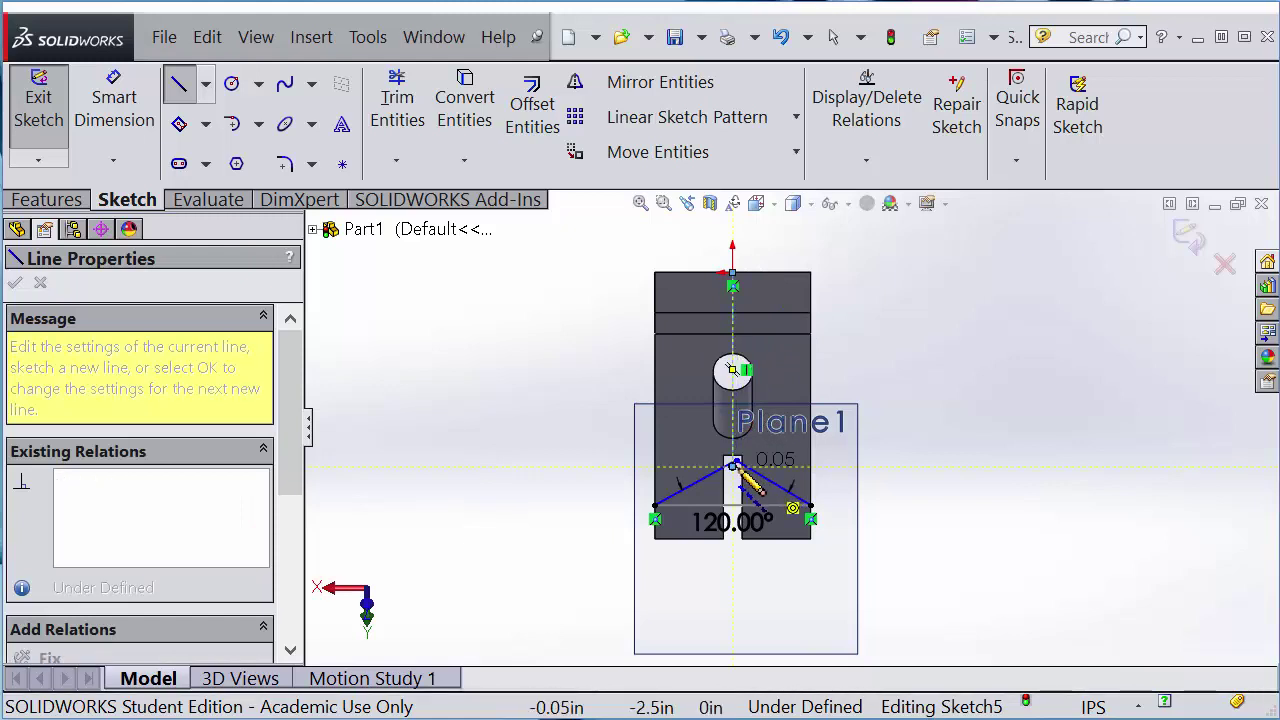
pyautogui.press('Escape')
pyautogui.scroll(-8, 748, 474)
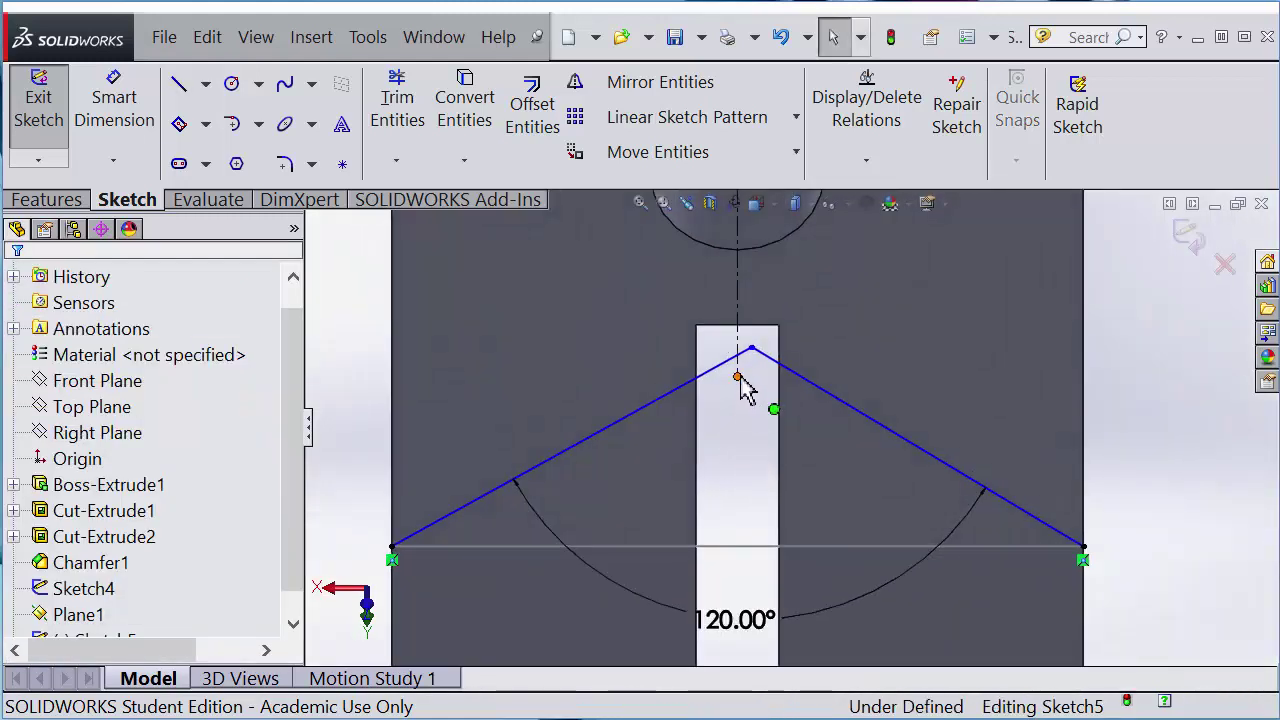
pyautogui.click(739, 374)
pyautogui.moveTo(744, 352); pyautogui.dragTo(748, 348)
pyautogui.scroll(2, 751, 320)
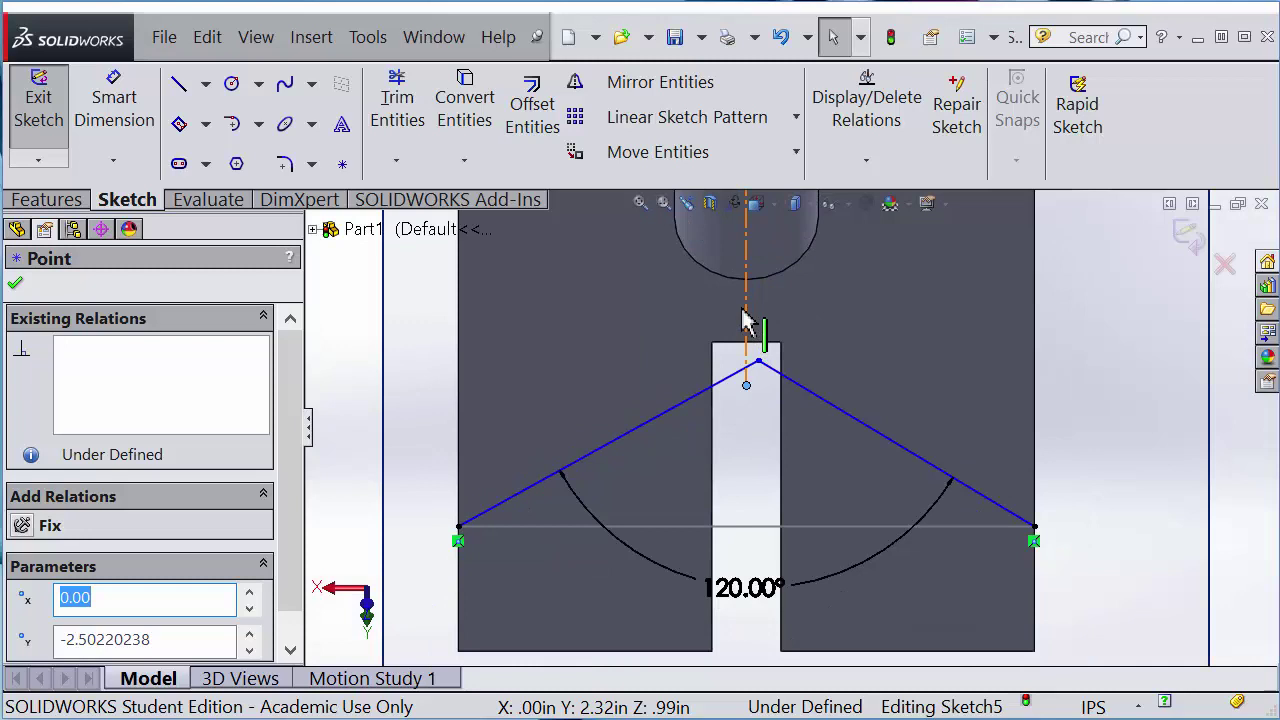
# Make both V sides symmetric about the centerline.
pyautogui.click(751, 305)
pyautogui.scroll(4, 752, 315)
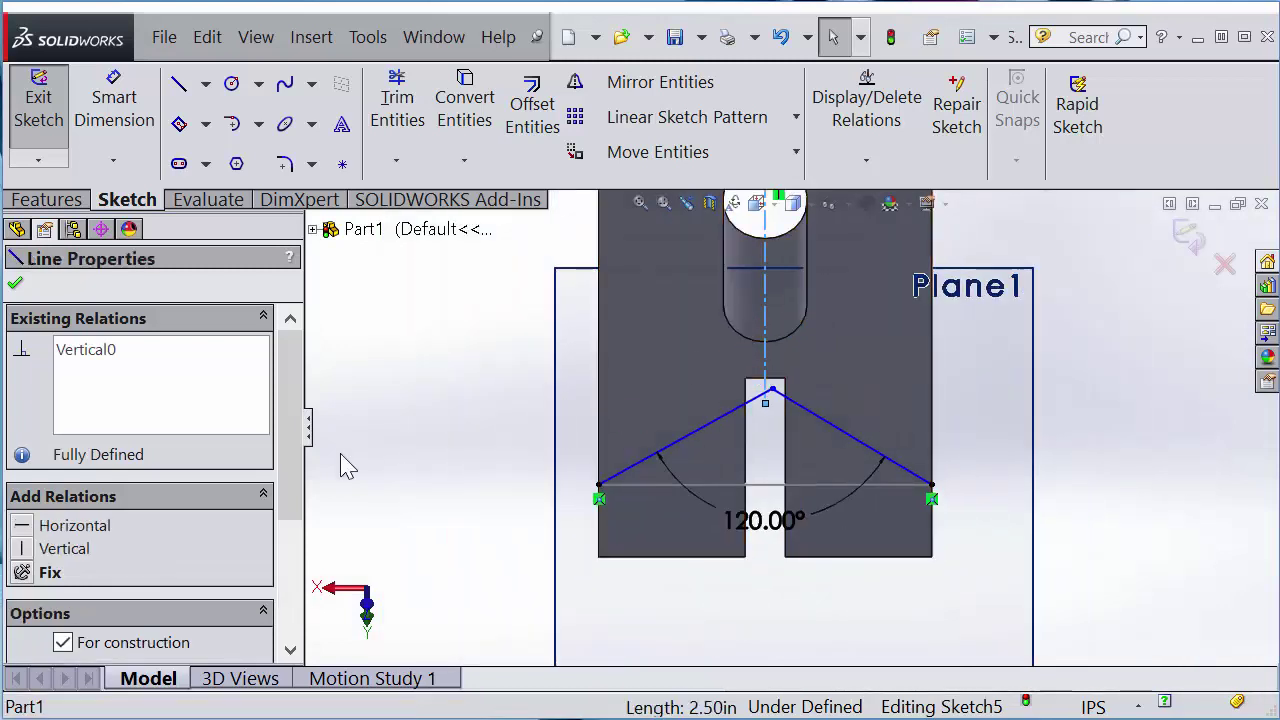
pyautogui.click(475, 432)
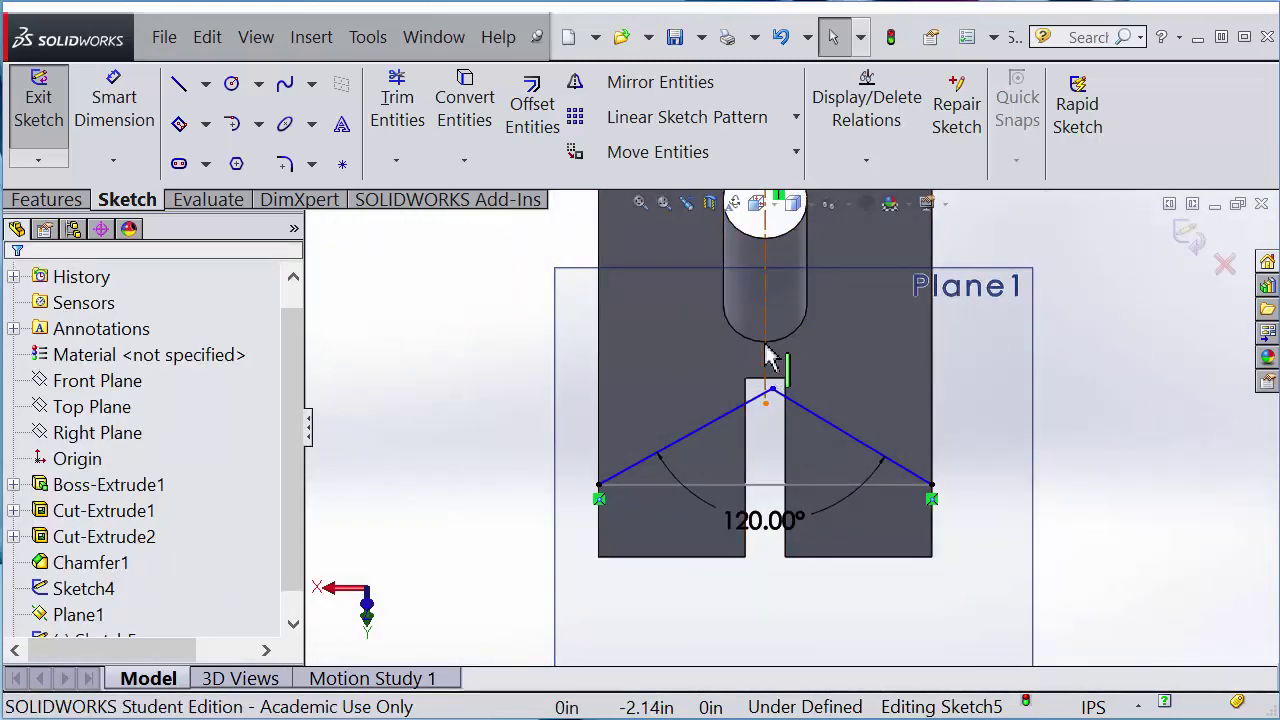
pyautogui.click(765, 368)
pyautogui.keyDown('ctrl'); pyautogui.click(712, 440); pyautogui.keyUp('ctrl')
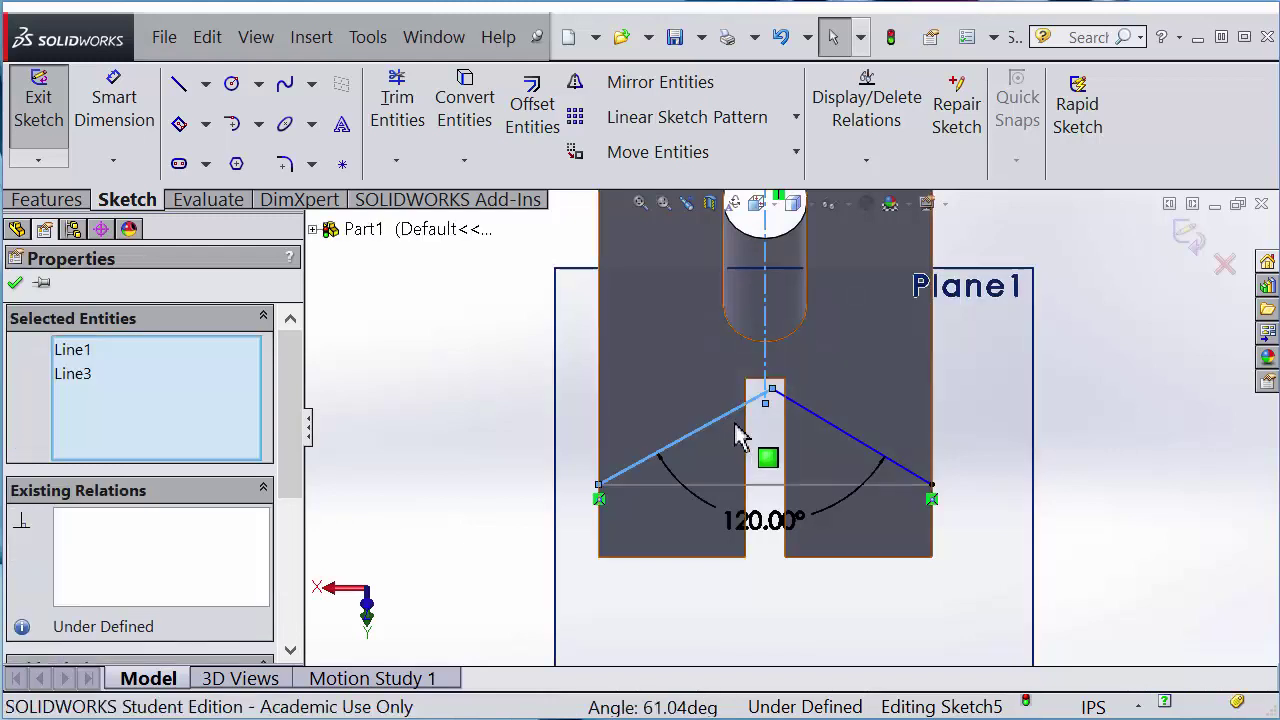
pyautogui.keyDown('ctrl'); pyautogui.click(826, 424); pyautogui.keyUp('ctrl')
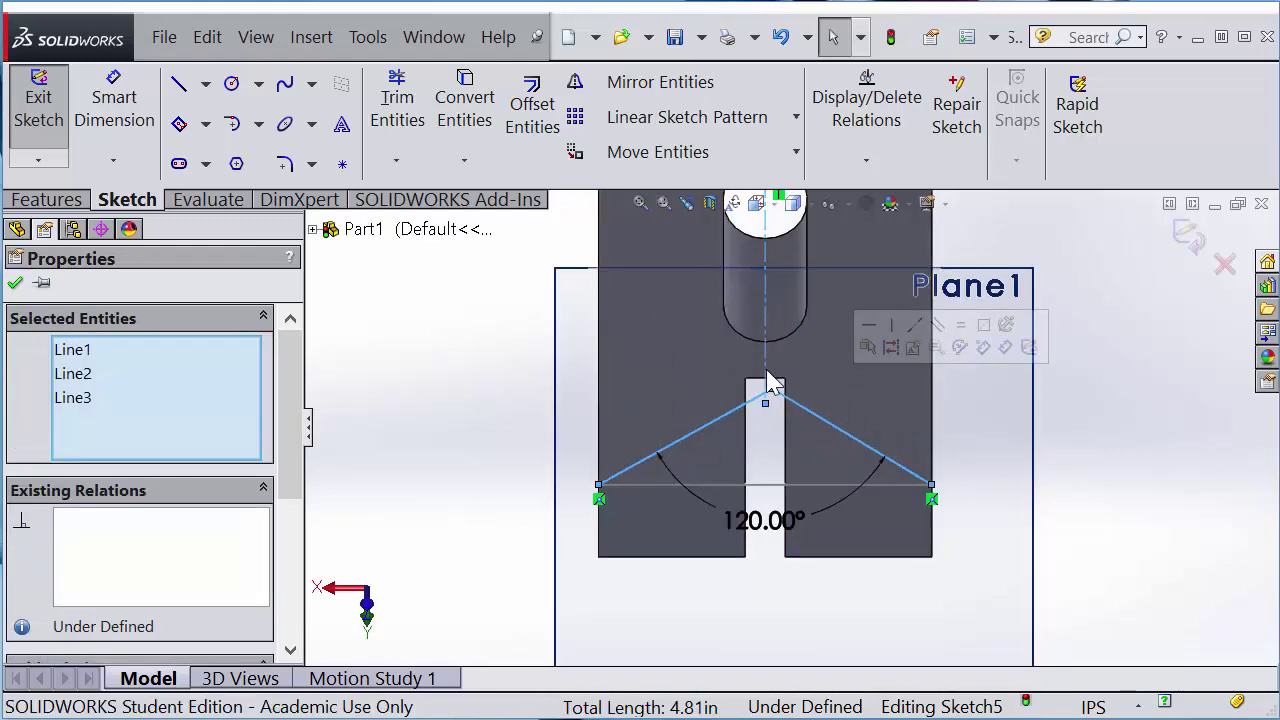
pyautogui.moveTo(292, 423); pyautogui.dragTo(300, 572)
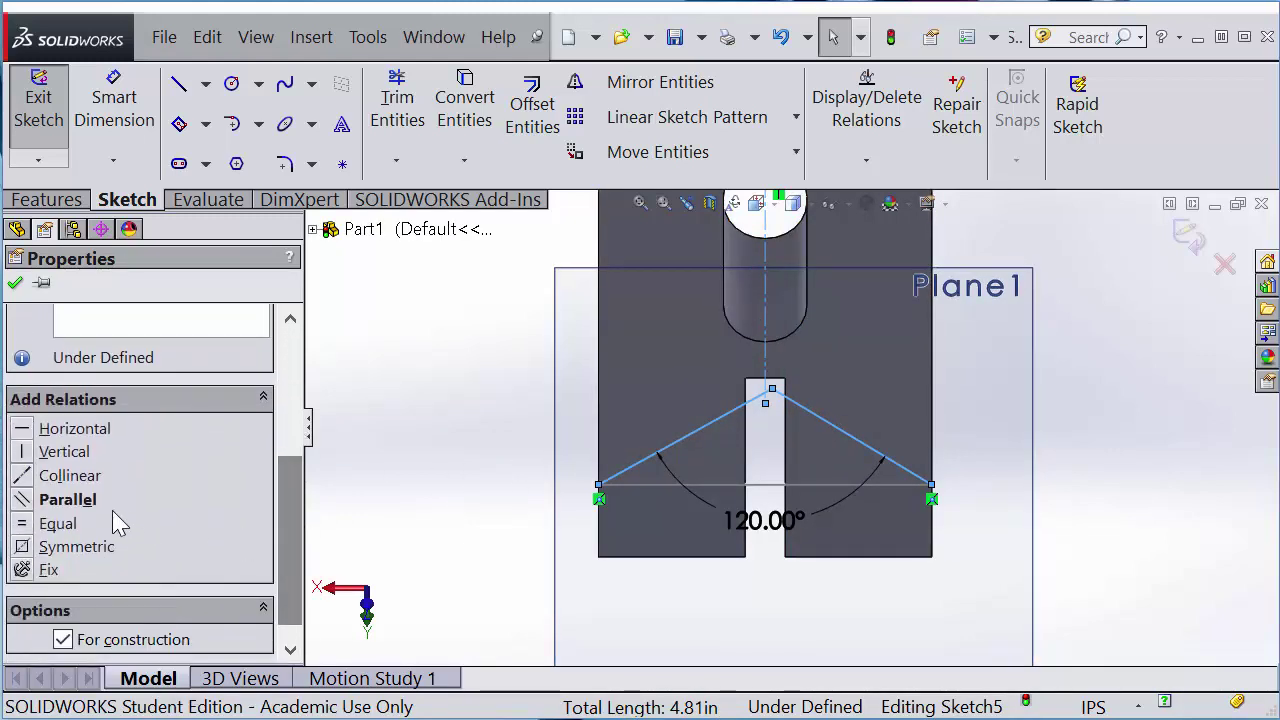
pyautogui.click(24, 547)
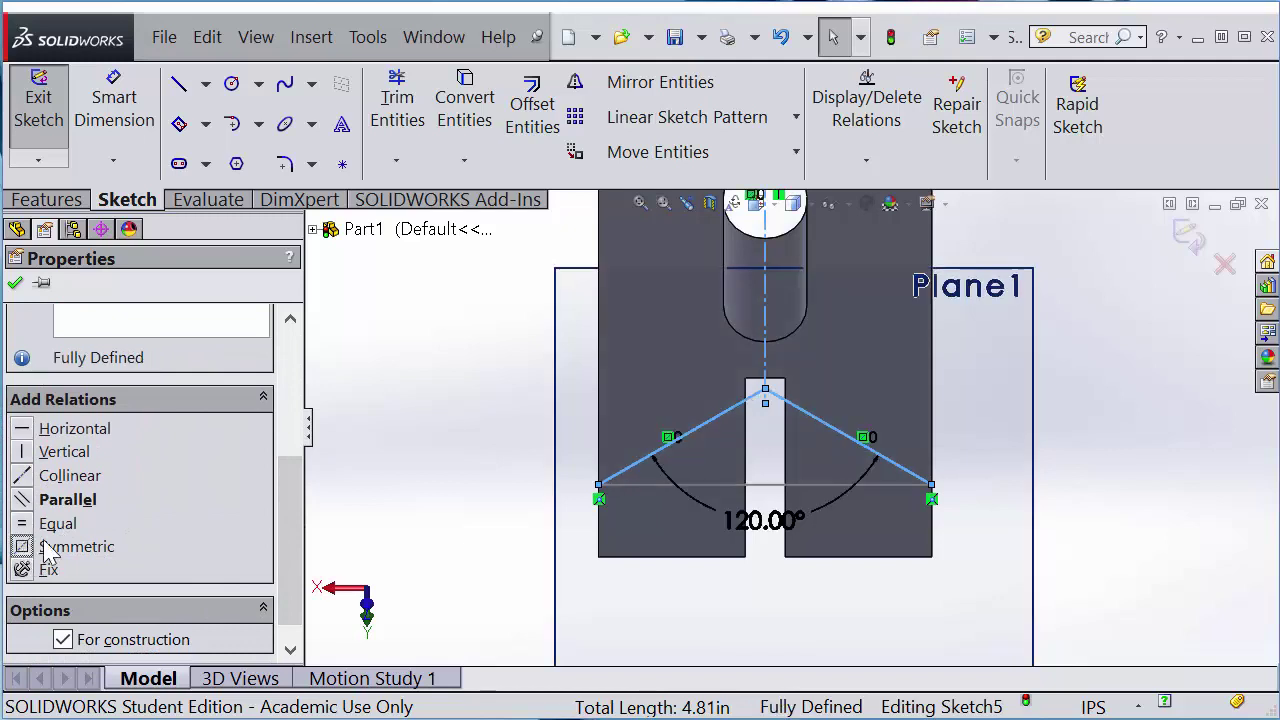
pyautogui.click(370, 487)
pyautogui.hotkey('ctrl', '8')
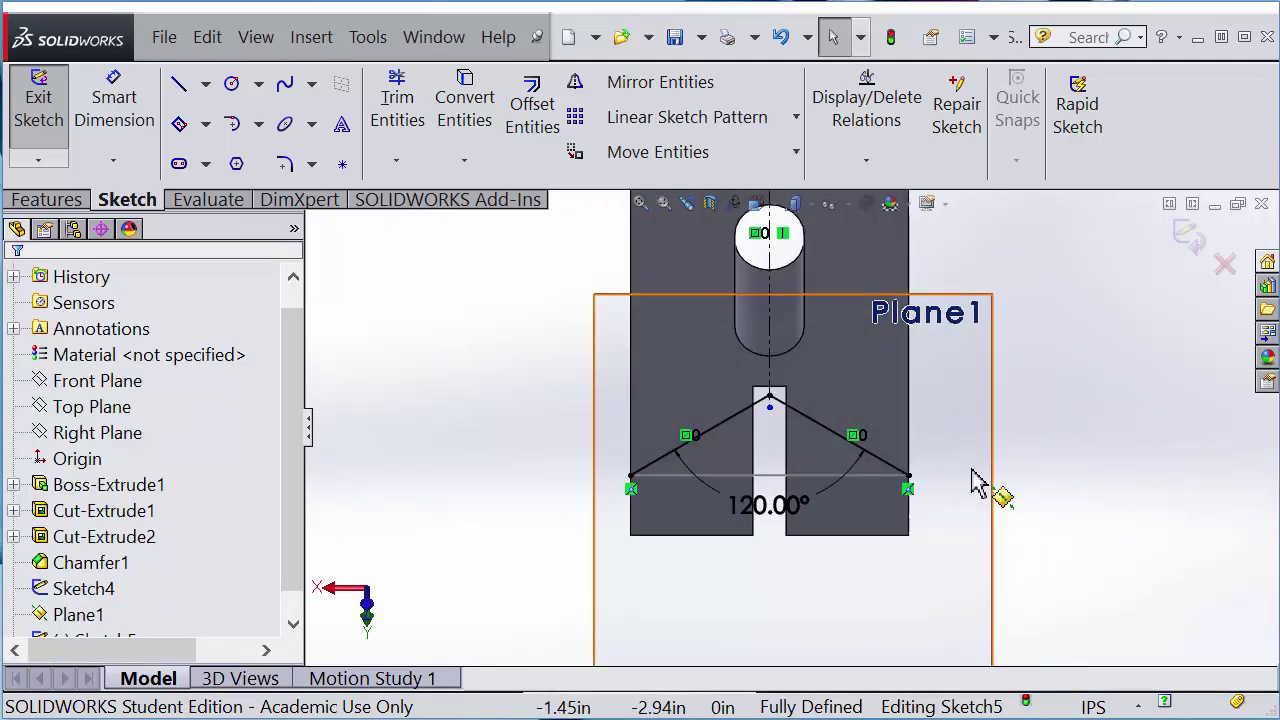
pyautogui.click(771, 408)
pyautogui.click(1062, 464)
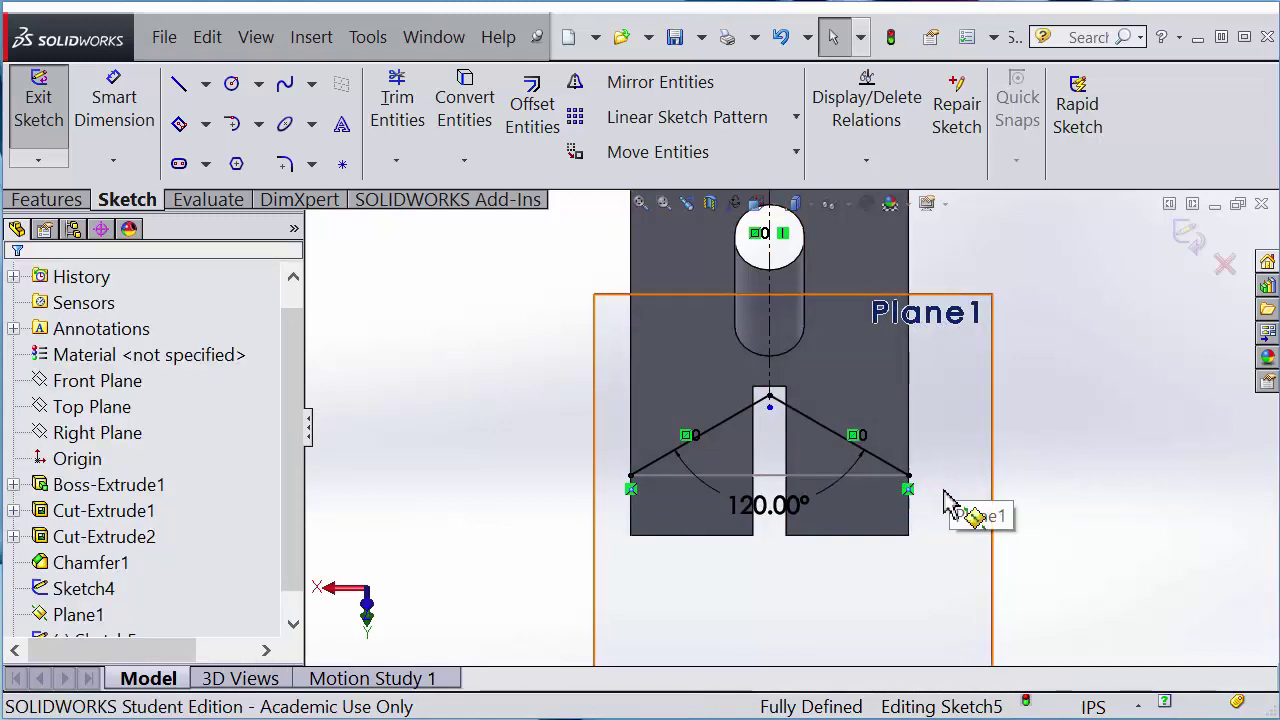
pyautogui.click(762, 204)
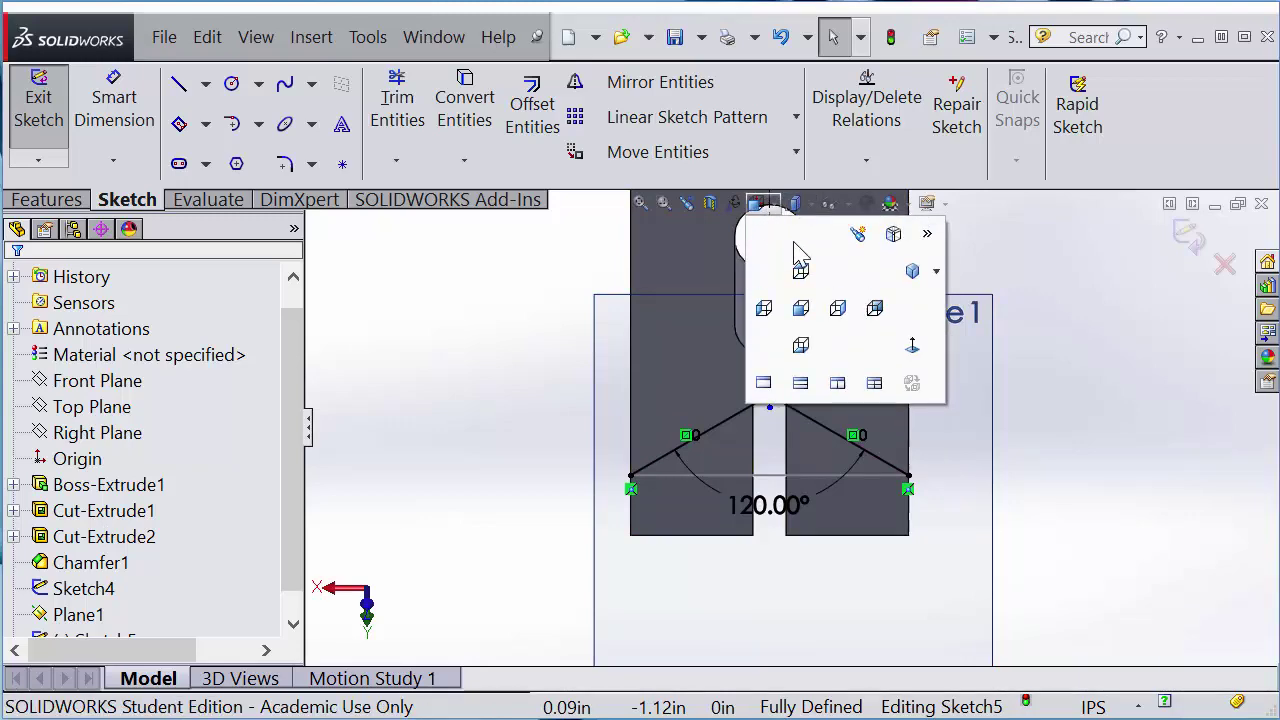
pyautogui.click(913, 271)
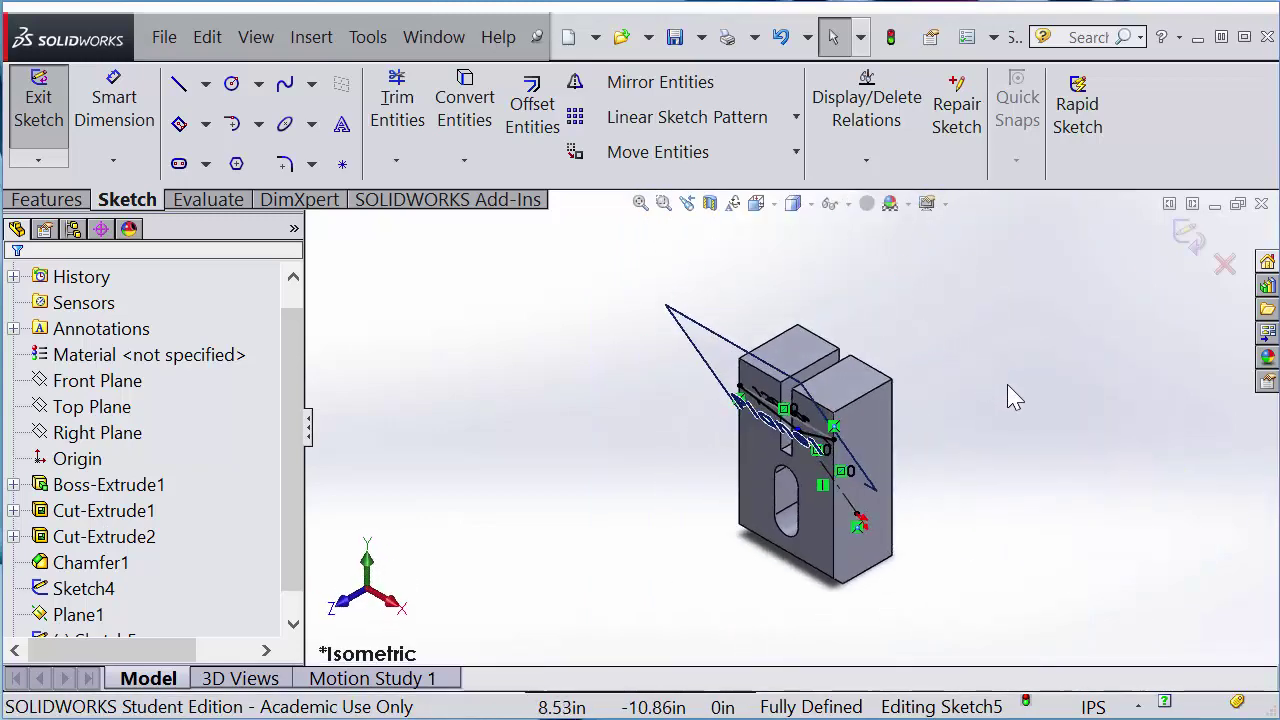
pyautogui.scroll(3, 945, 431)
pyautogui.scroll(-10, 678, 450)
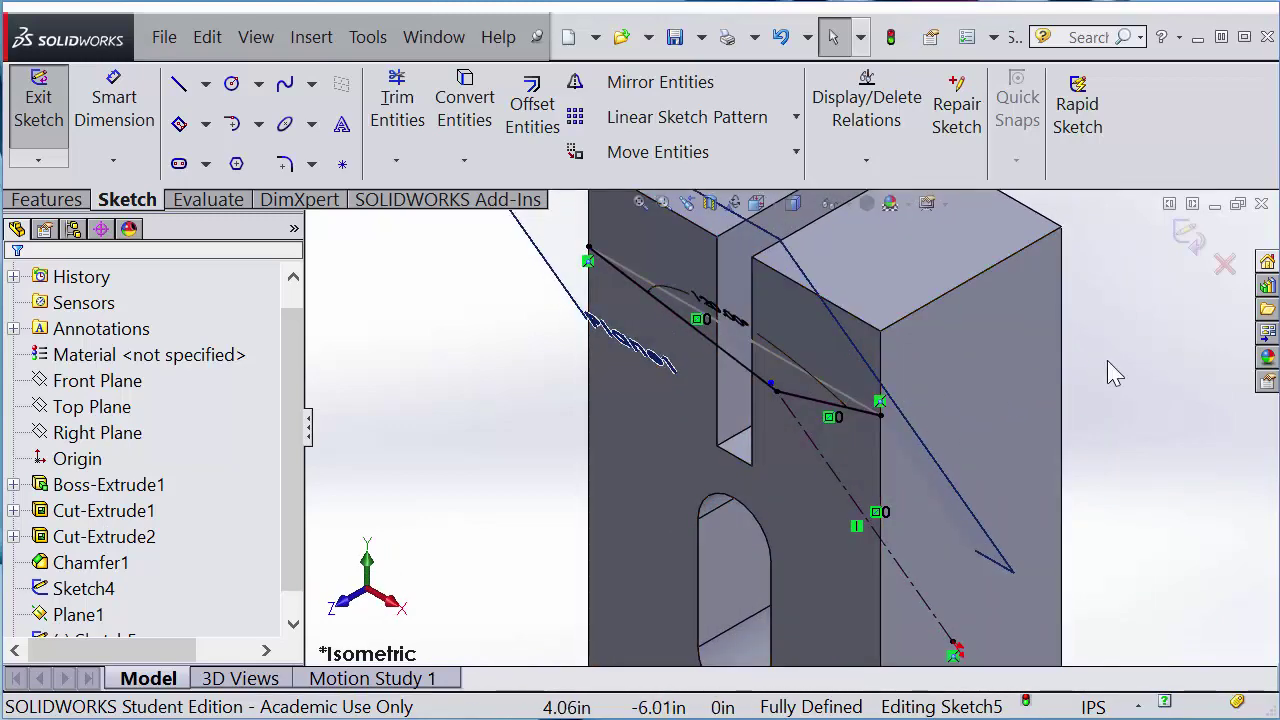
pyautogui.moveTo(1115, 375)
pyautogui.mouseDown(button='middle')
pyautogui.moveTo(1086, 414)
pyautogui.moveTo(1066, 414)
pyautogui.moveTo(1071, 346)
pyautogui.moveTo(1180, 323)
pyautogui.moveTo(1137, 304)
pyautogui.mouseUp(button='middle')
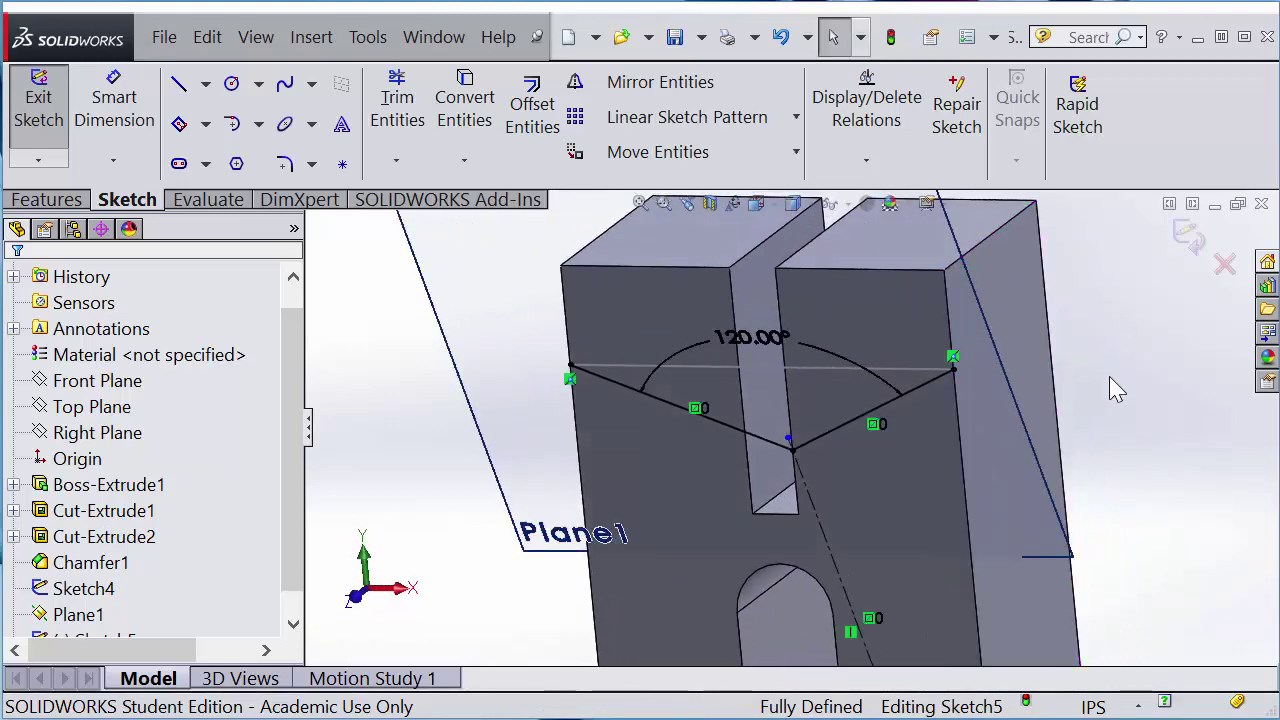
pyautogui.press('space')
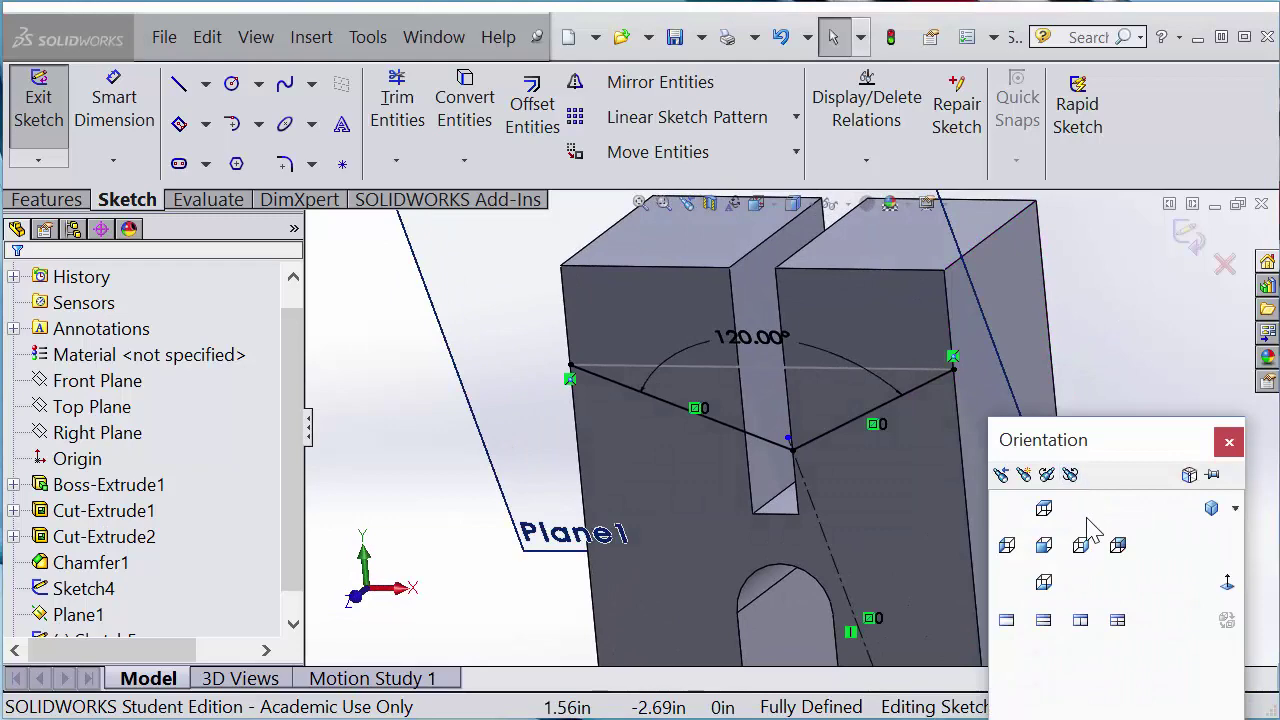
pyautogui.click(1237, 592)
pyautogui.scroll(-3, 903, 534)
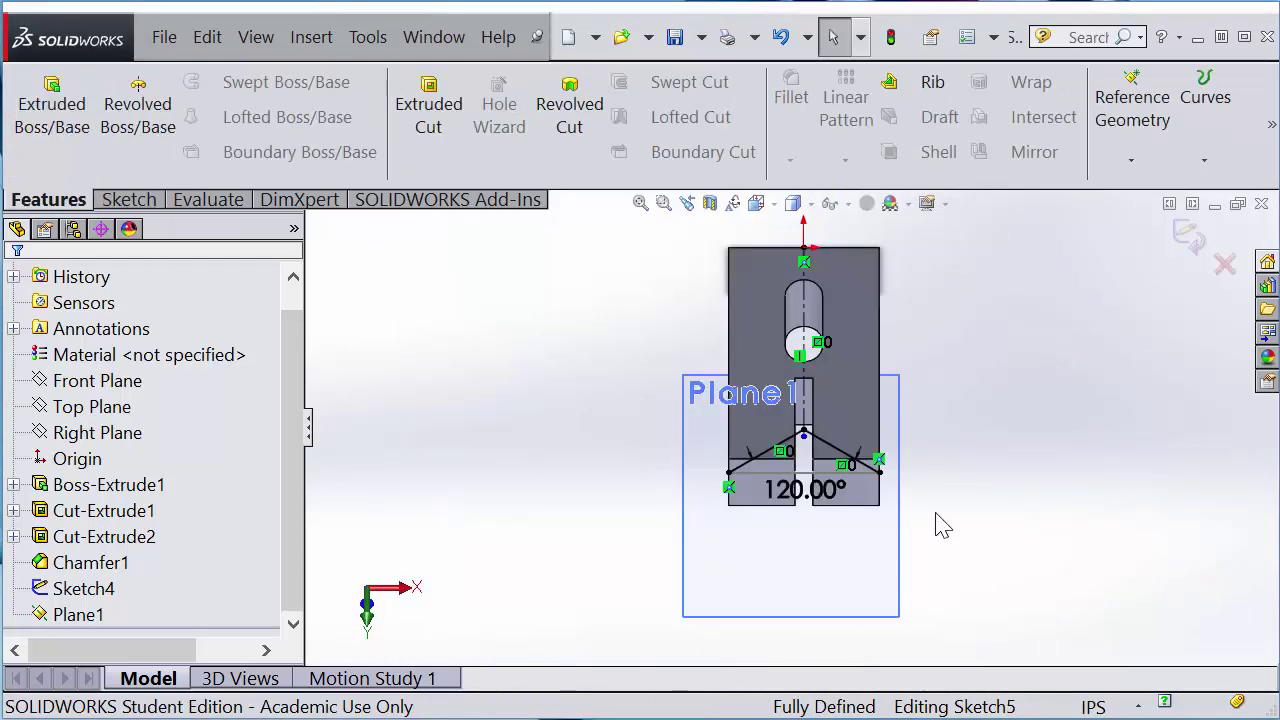
pyautogui.scroll(-4, 914, 517)
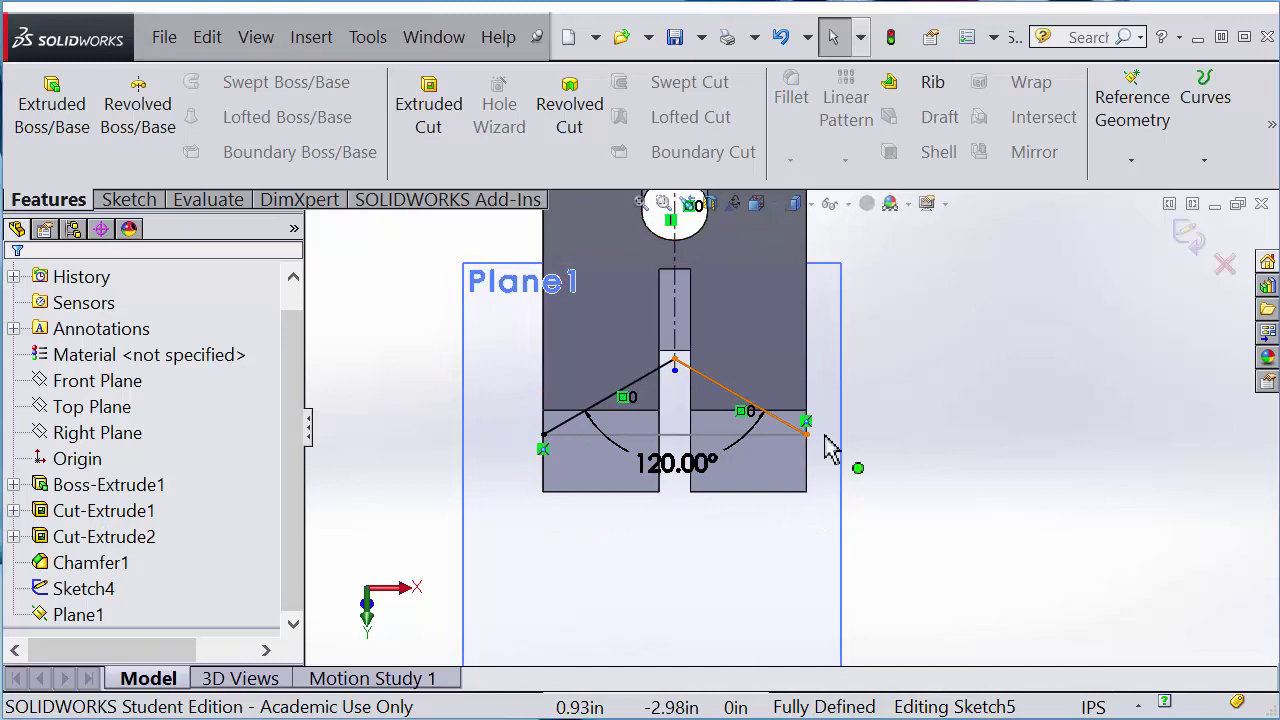
# Close the V into a profile with two vertical sides and a bottom line.
pyautogui.click(131, 203)
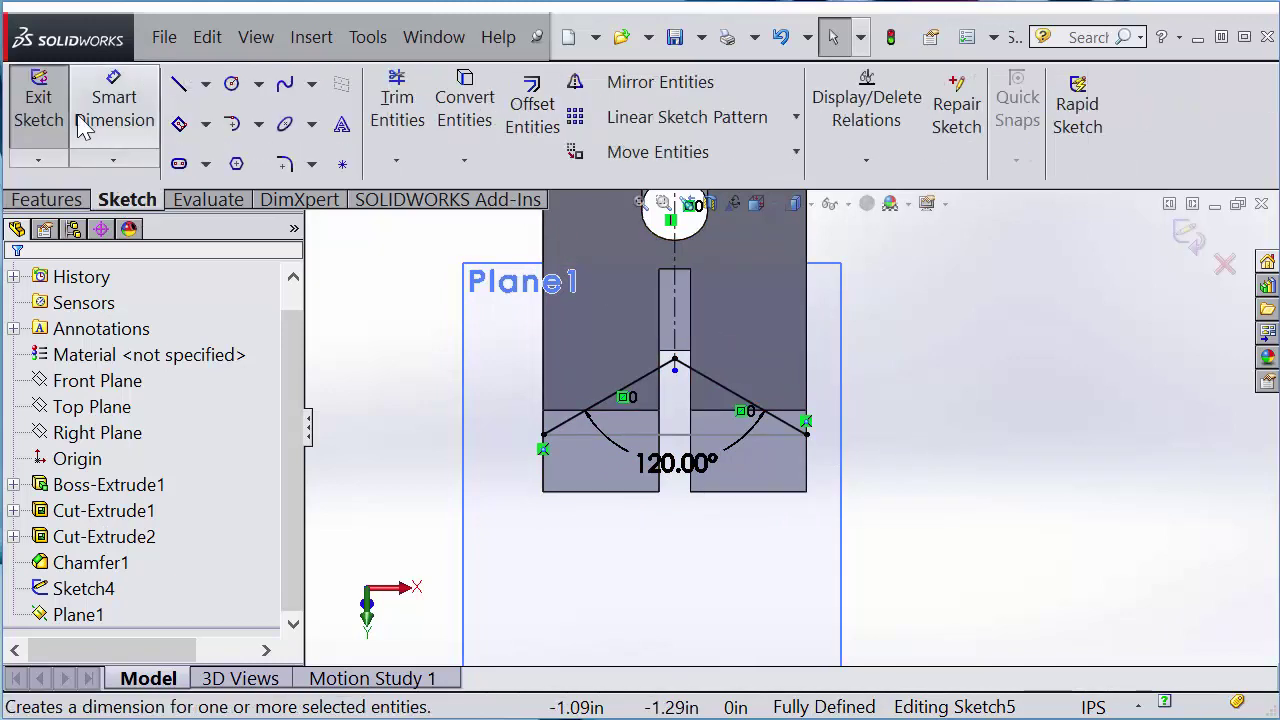
pyautogui.click(179, 84)
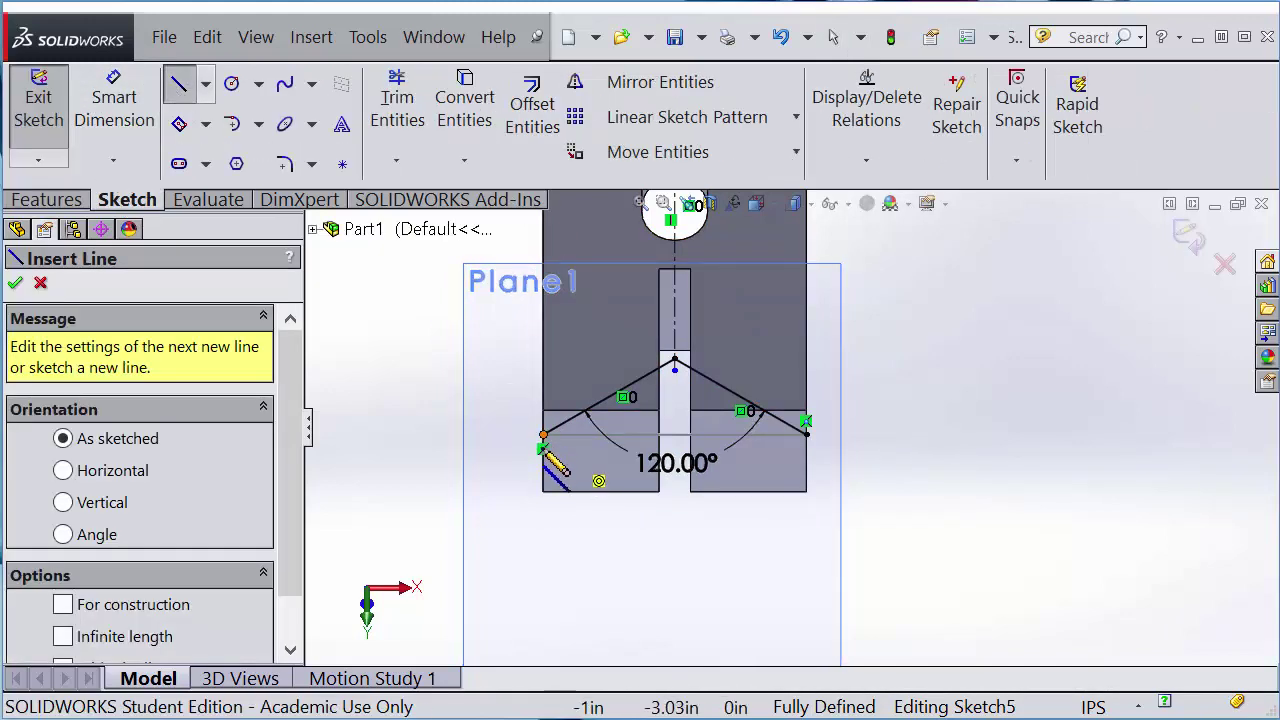
pyautogui.click(543, 437)
pyautogui.click(543, 491)
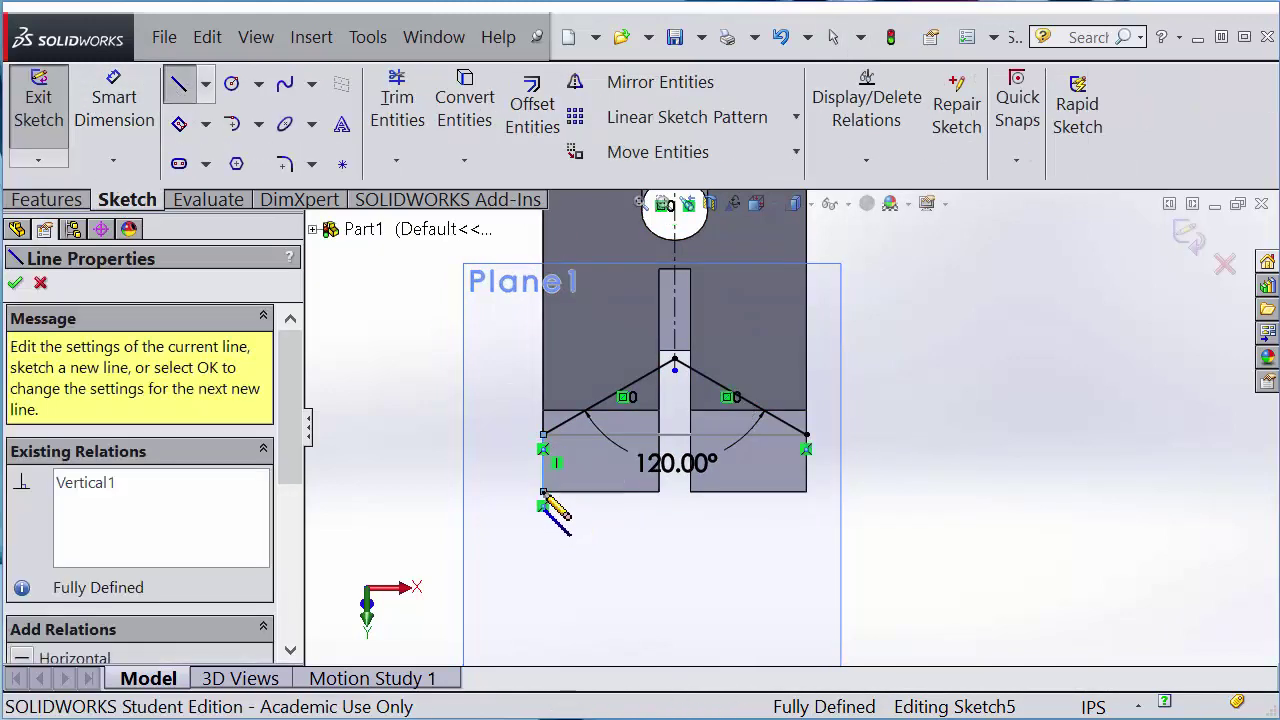
pyautogui.click(806, 491)
pyautogui.click(806, 437)
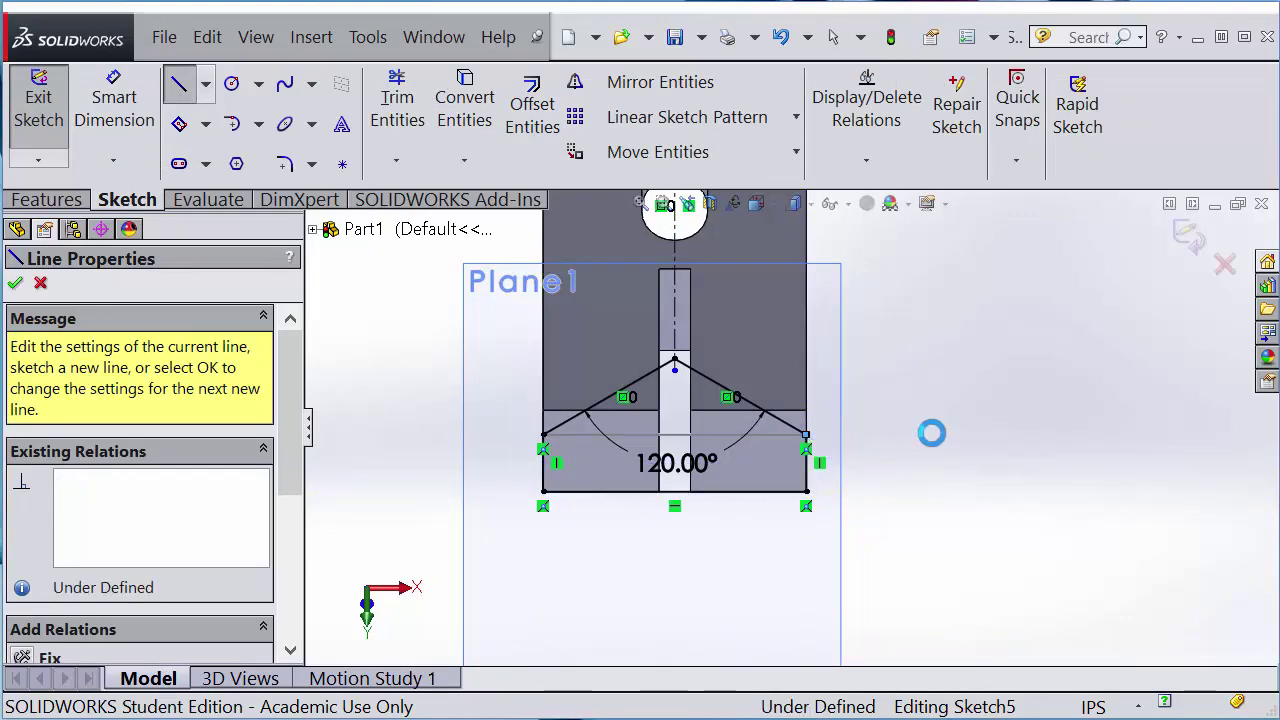
pyautogui.press('Escape')
# Check the bottom line's relations and orbit the closed sketch into a 3D view.
pyautogui.click(730, 545)
pyautogui.scroll(-3, 714, 477)
pyautogui.scroll(1, 718, 423)
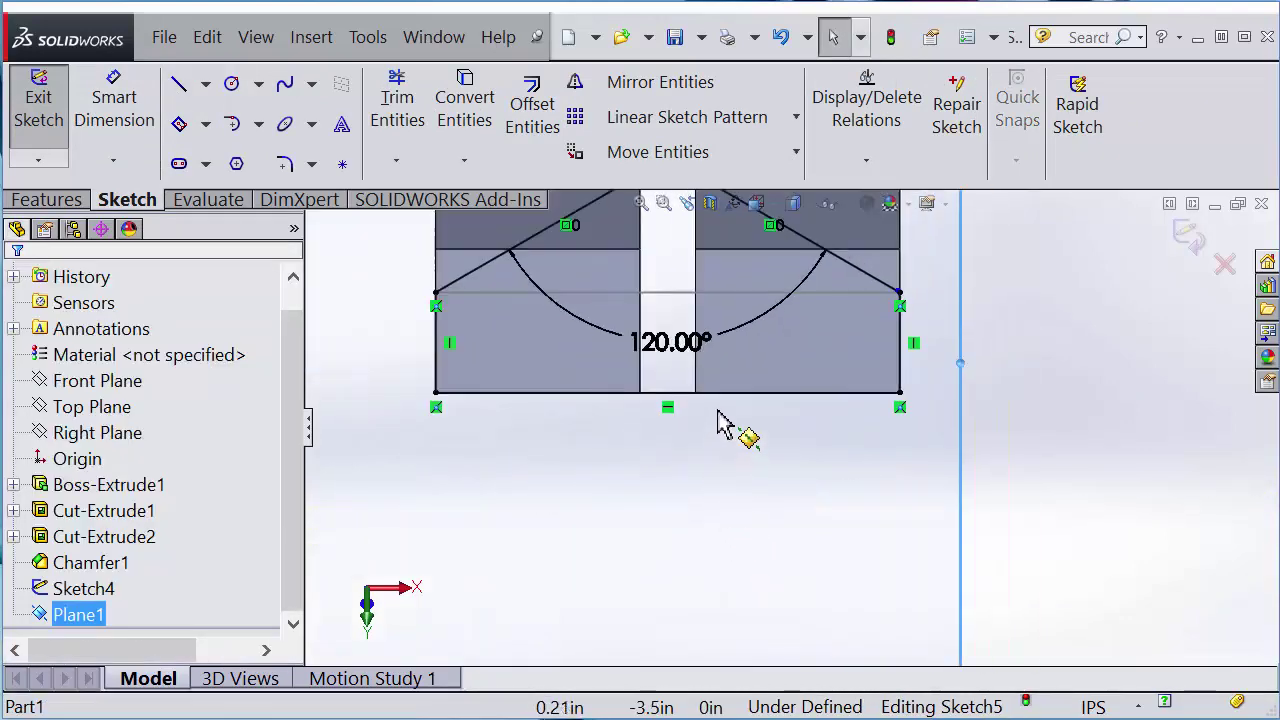
pyautogui.scroll(-2, 718, 413)
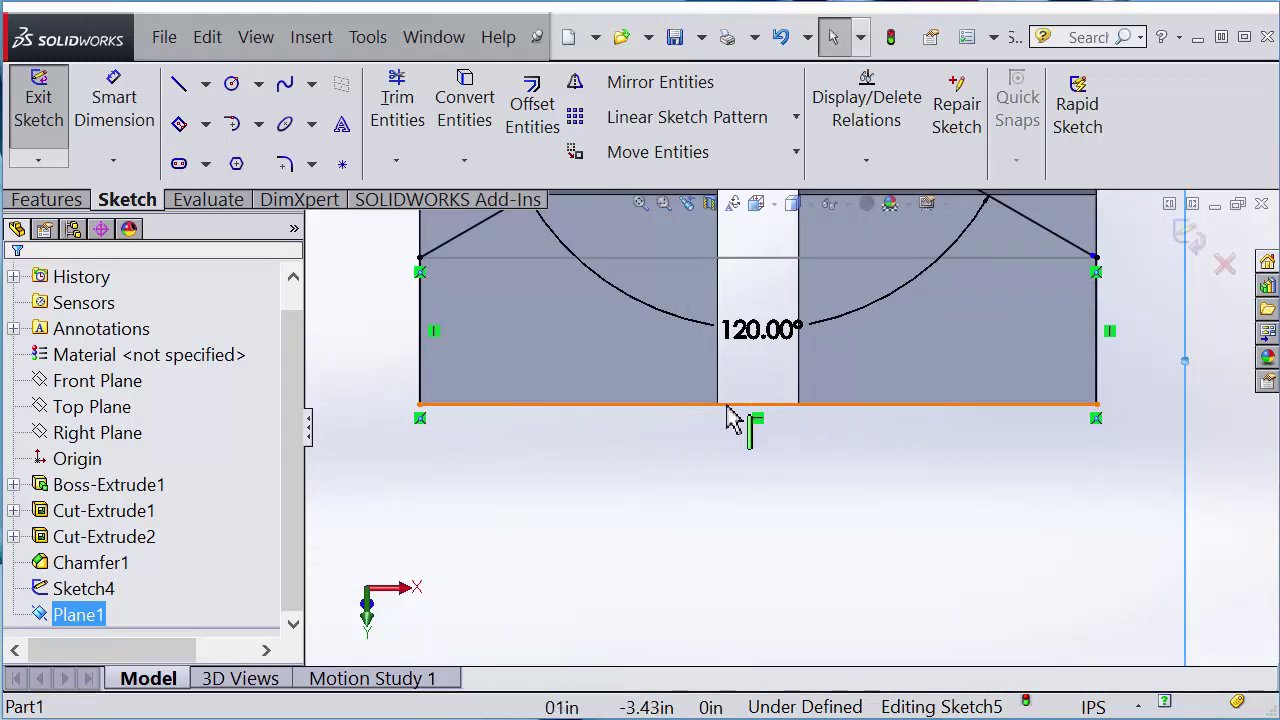
pyautogui.scroll(1, 1090, 322)
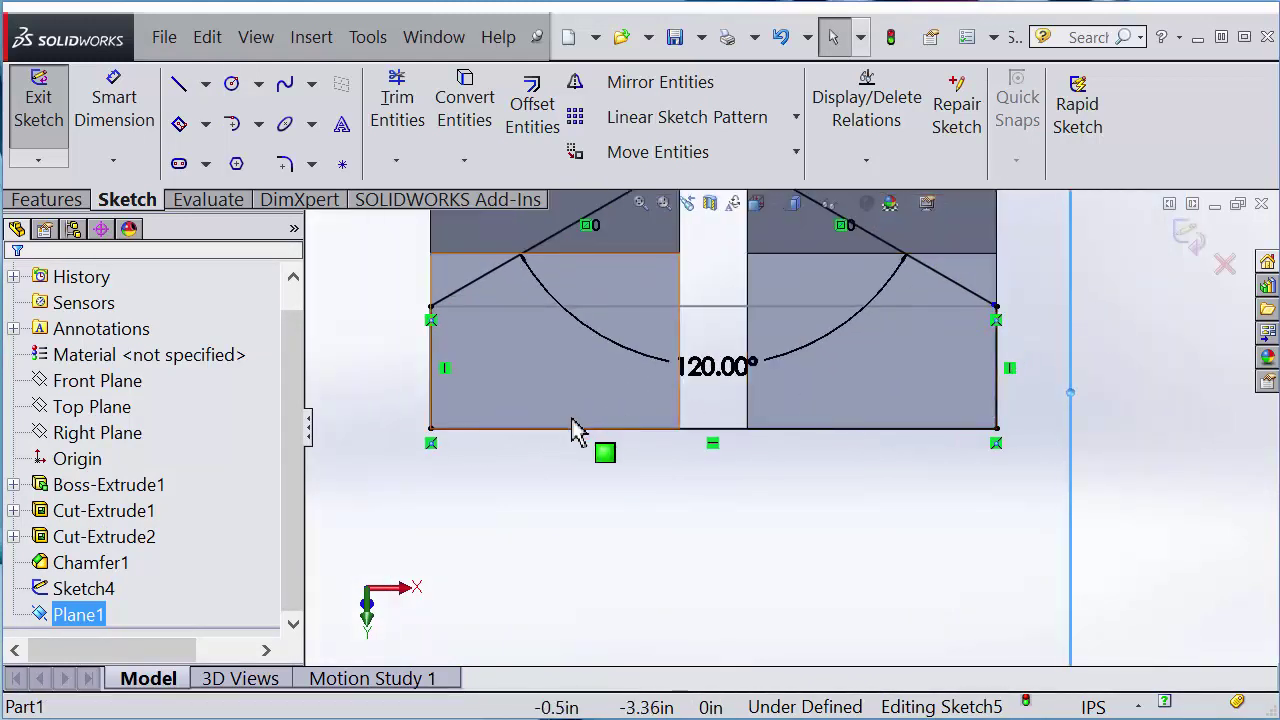
pyautogui.click(580, 430)
pyautogui.click(729, 466)
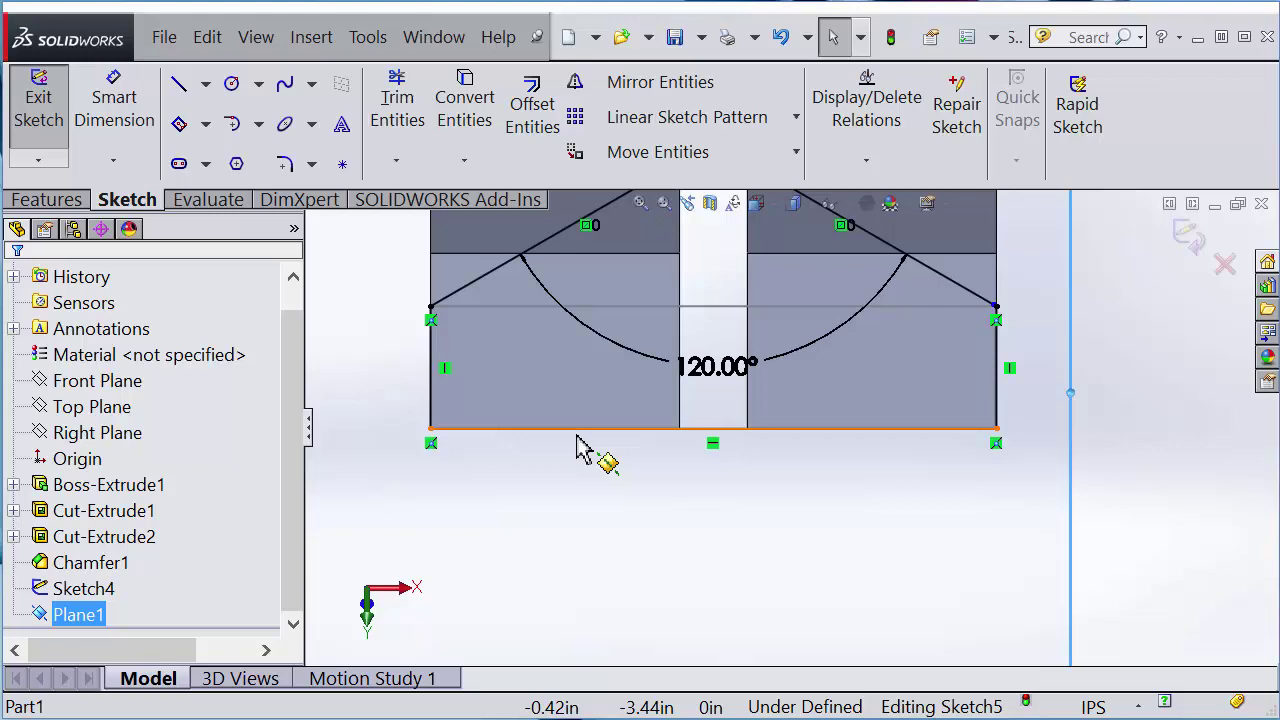
pyautogui.moveTo(771, 400); pyautogui.dragTo(831, 397, button='middle')
pyautogui.moveTo(846, 520)
pyautogui.mouseDown(button='middle')
pyautogui.moveTo(812, 440)
pyautogui.moveTo(734, 386)
pyautogui.moveTo(691, 400)
pyautogui.moveTo(660, 377)
pyautogui.moveTo(673, 410)
pyautogui.mouseUp(button='middle')
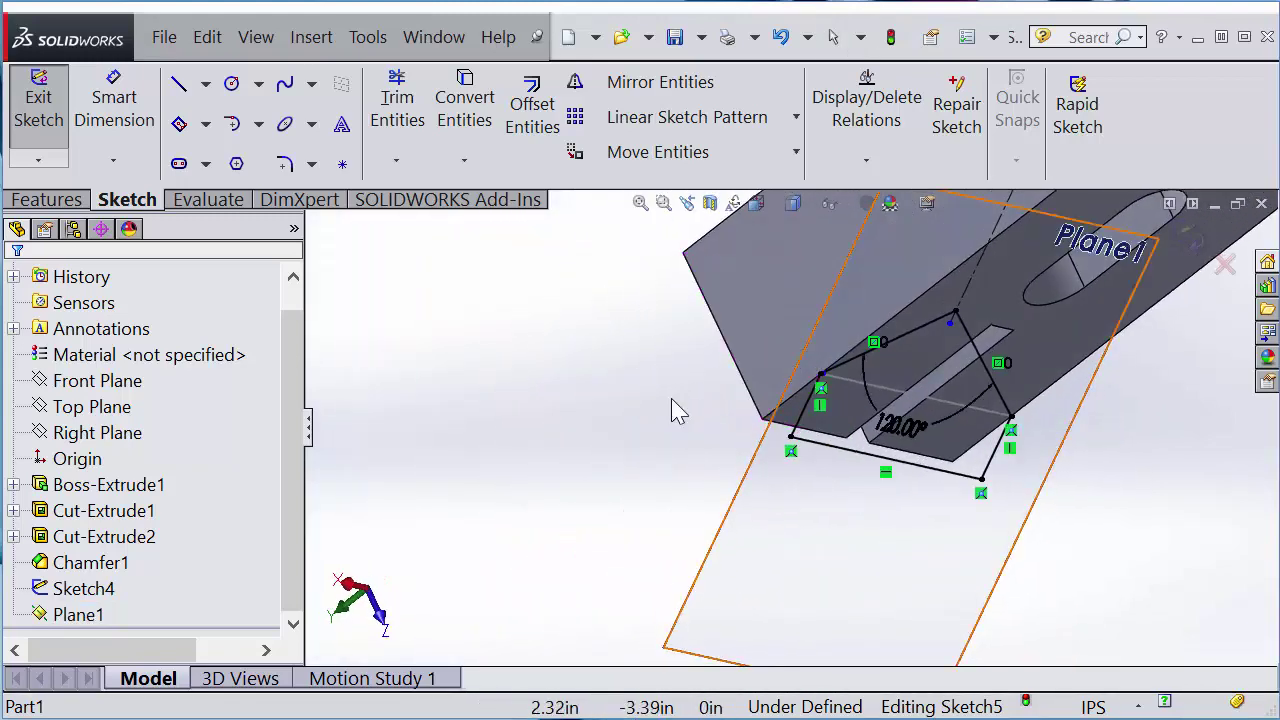
pyautogui.click(58, 205)
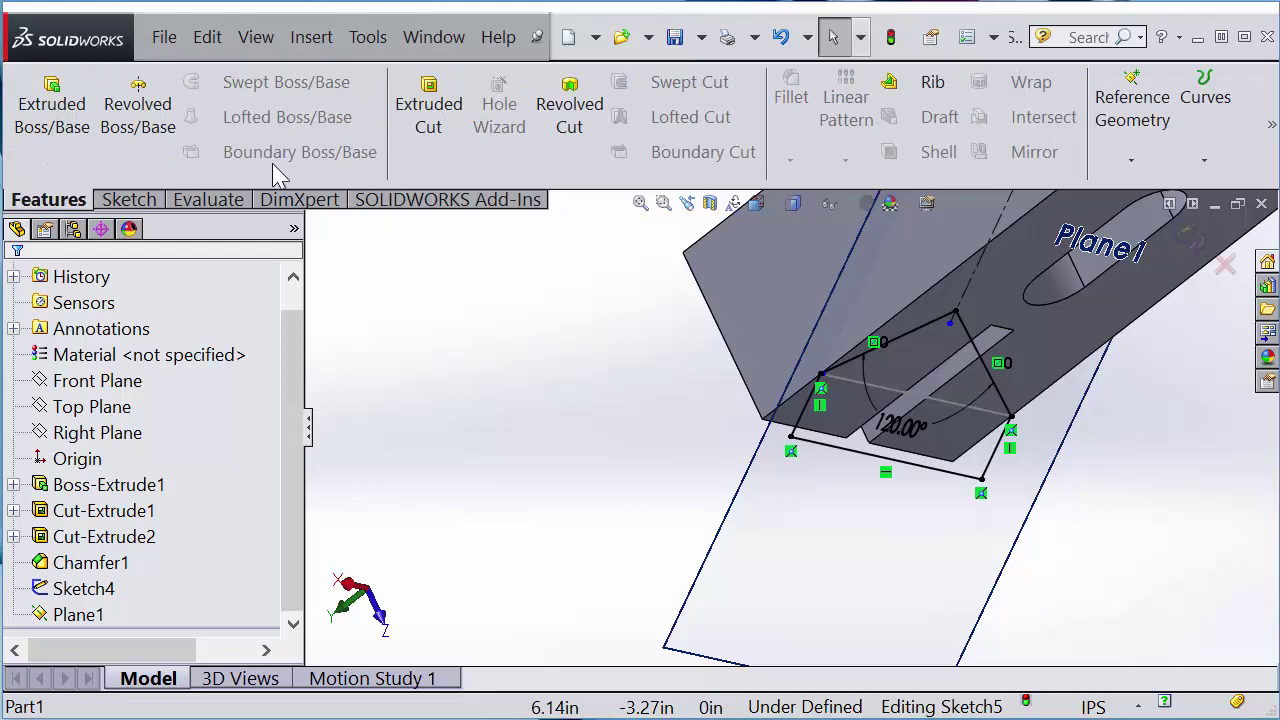
pyautogui.click(432, 120)
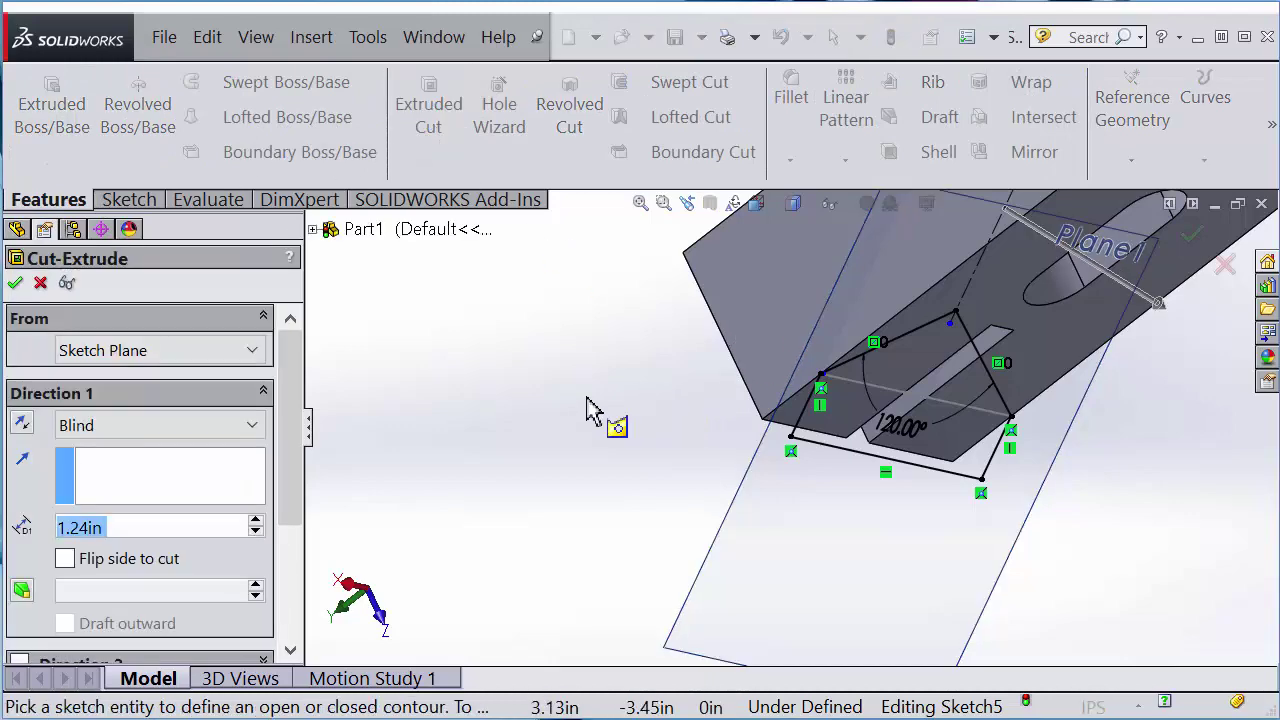
pyautogui.moveTo(600, 440)
pyautogui.mouseDown(button='middle')
pyautogui.moveTo(714, 243)
pyautogui.moveTo(728, 290)
pyautogui.mouseUp(button='middle')
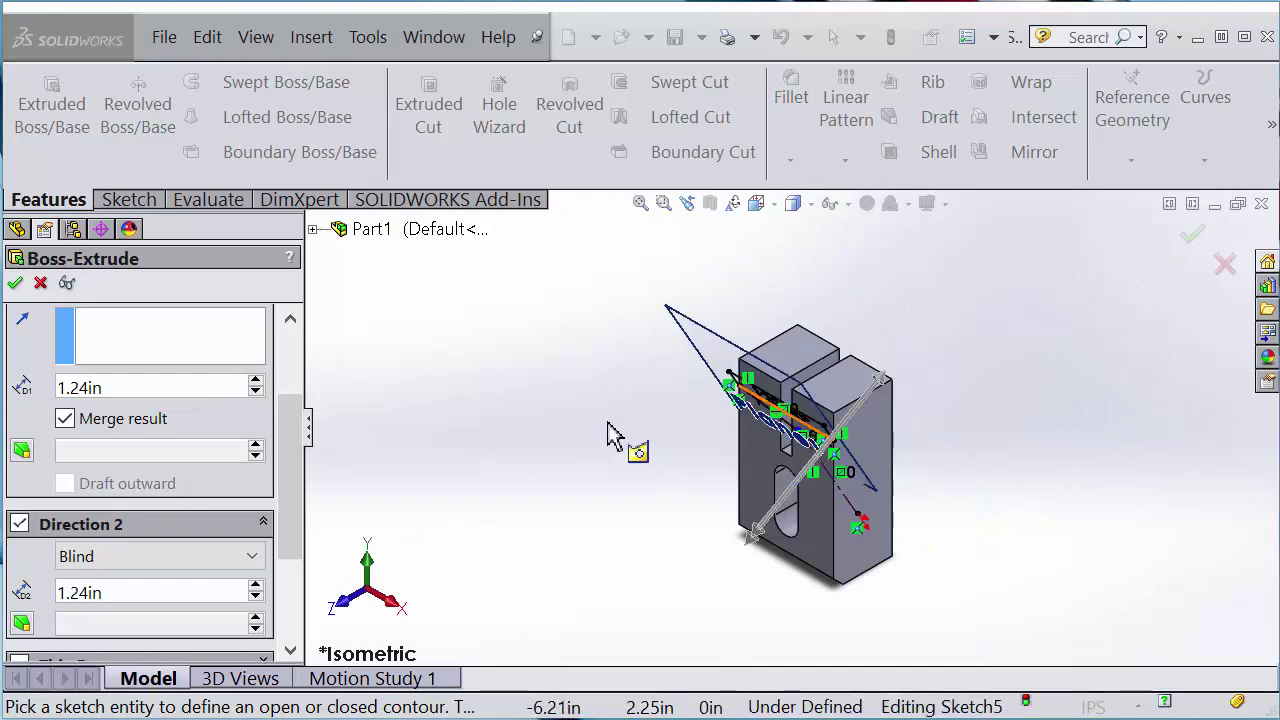
pyautogui.scroll(3, 289, 429)
pyautogui.scroll(-3, 289, 429)
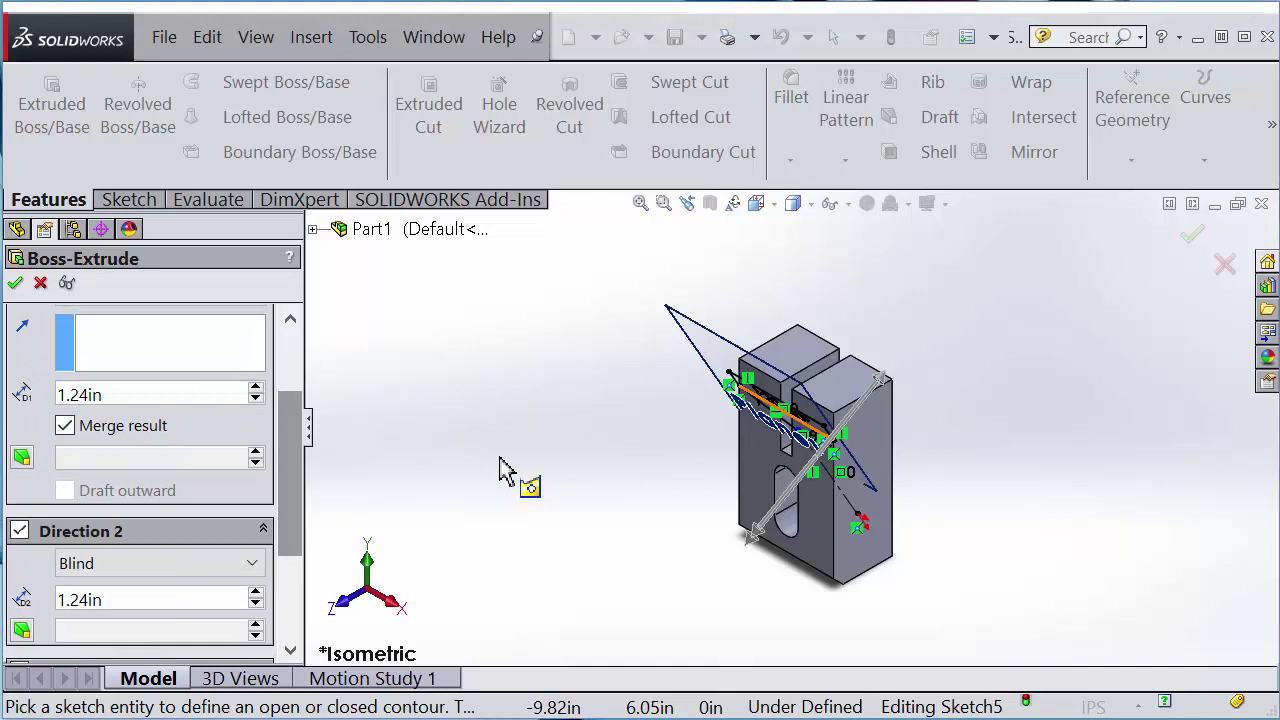
pyautogui.click(16, 286)
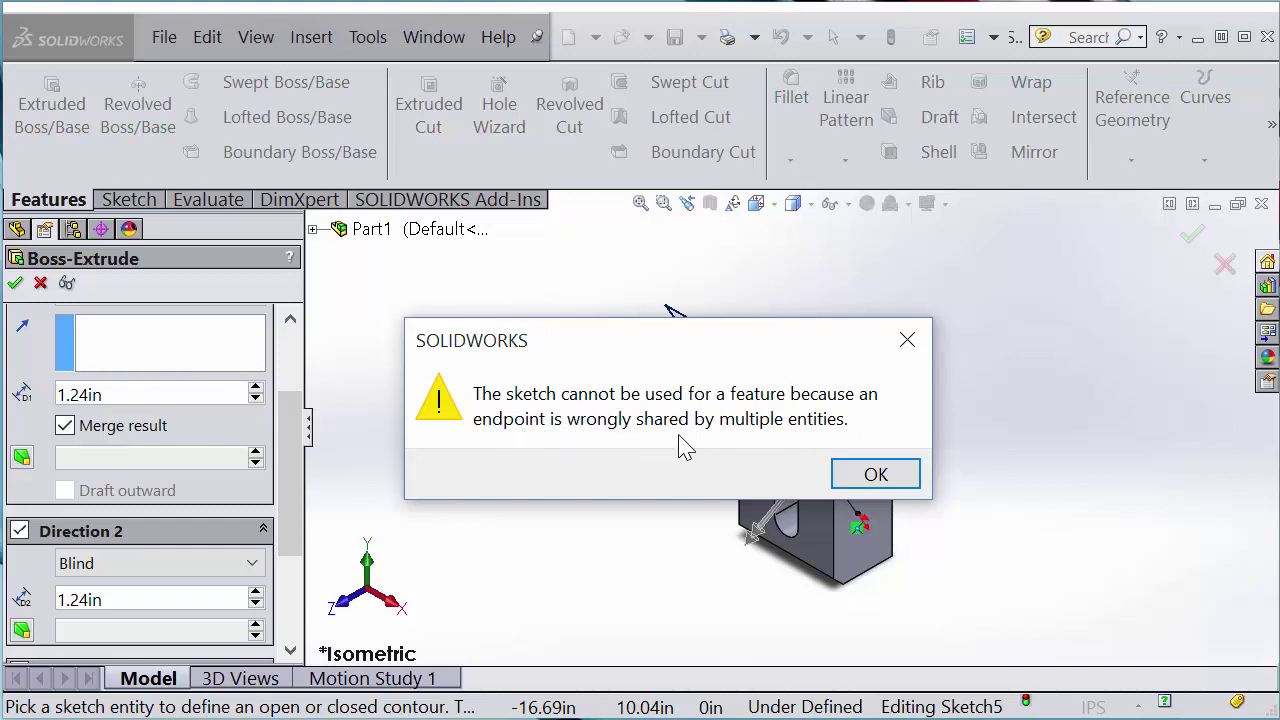
pyautogui.click(876, 476)
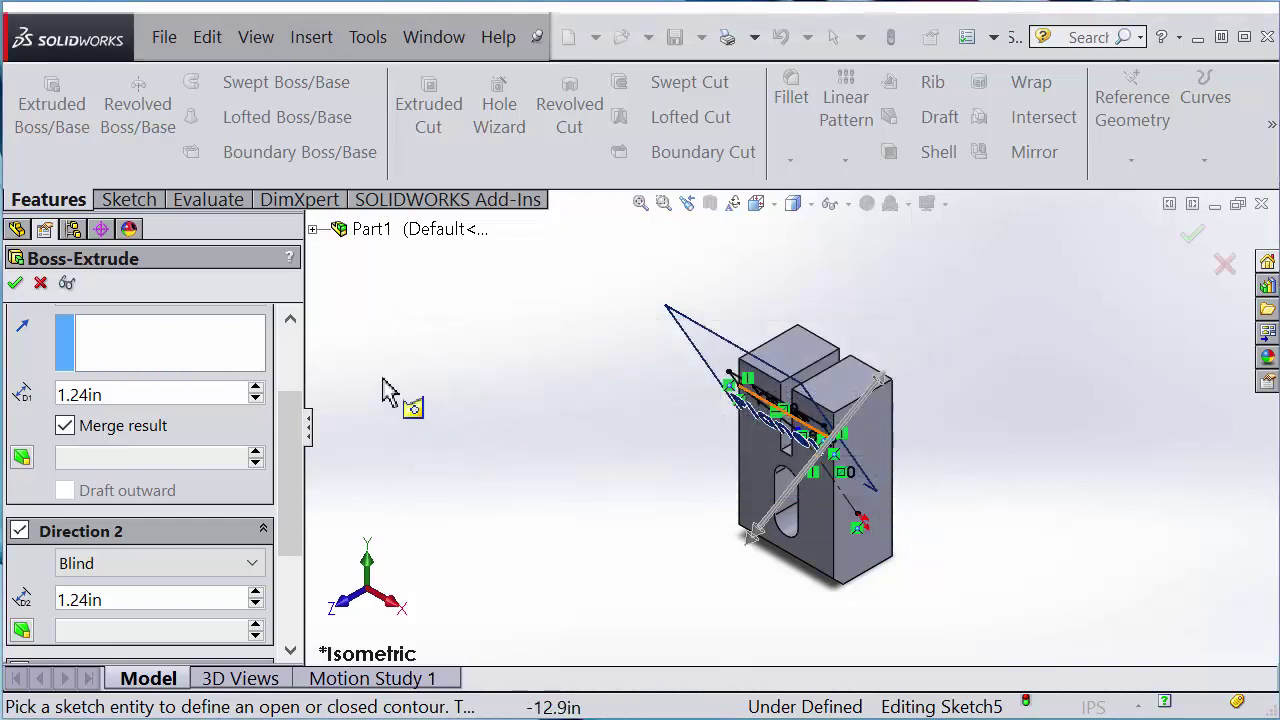
pyautogui.click(40, 283)
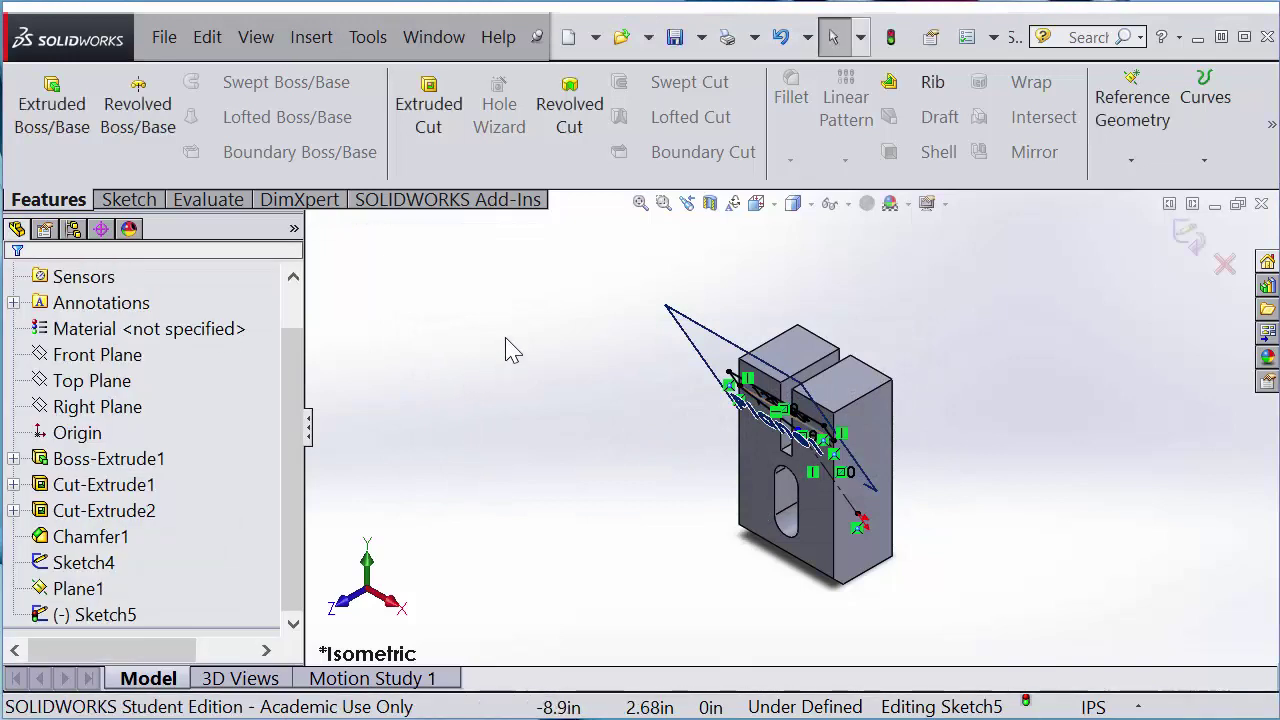
# Look through the Tools menu for Check Sketch for Feature.
pyautogui.click(368, 37)
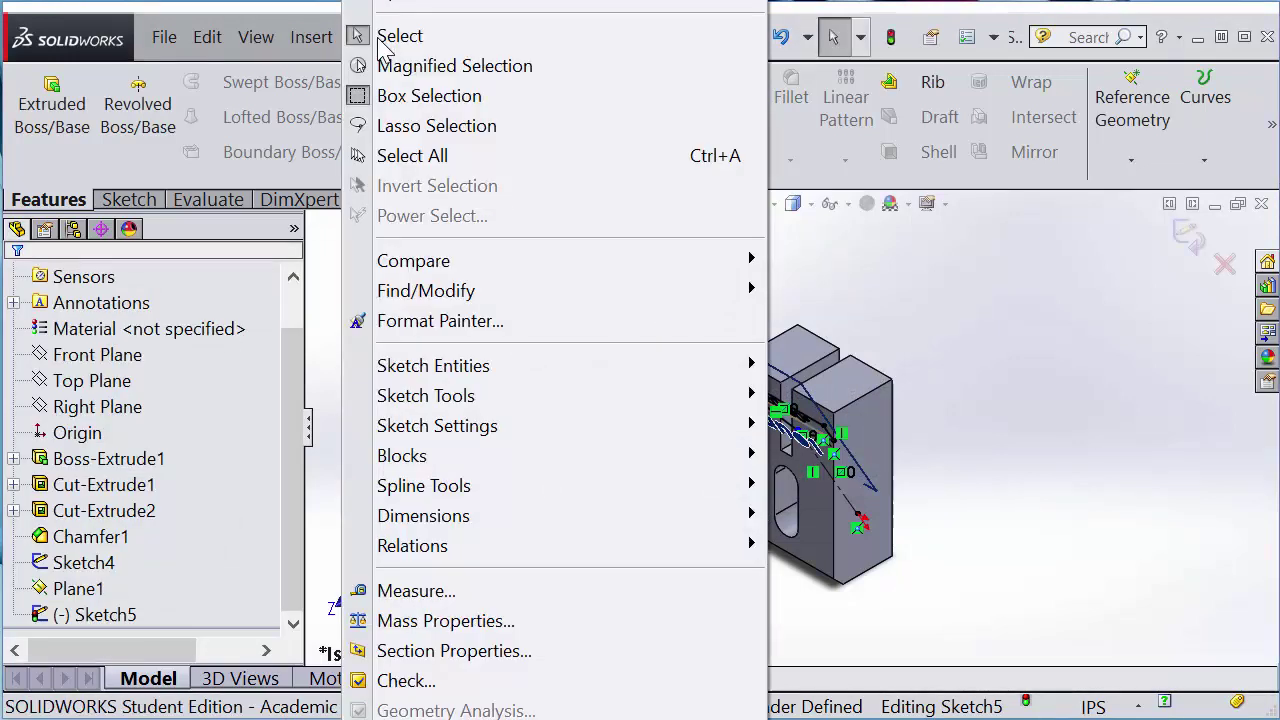
pyautogui.moveTo(434, 37)
pyautogui.click(1106, 286)
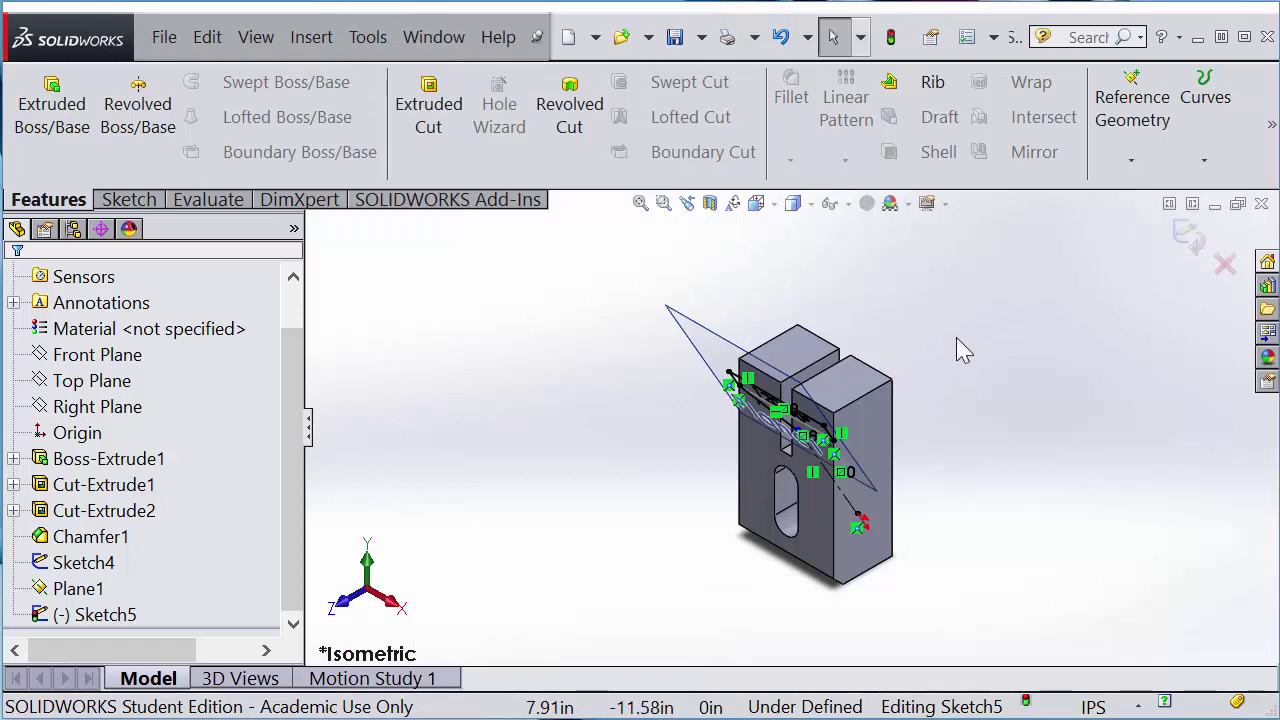
pyautogui.click(376, 42)
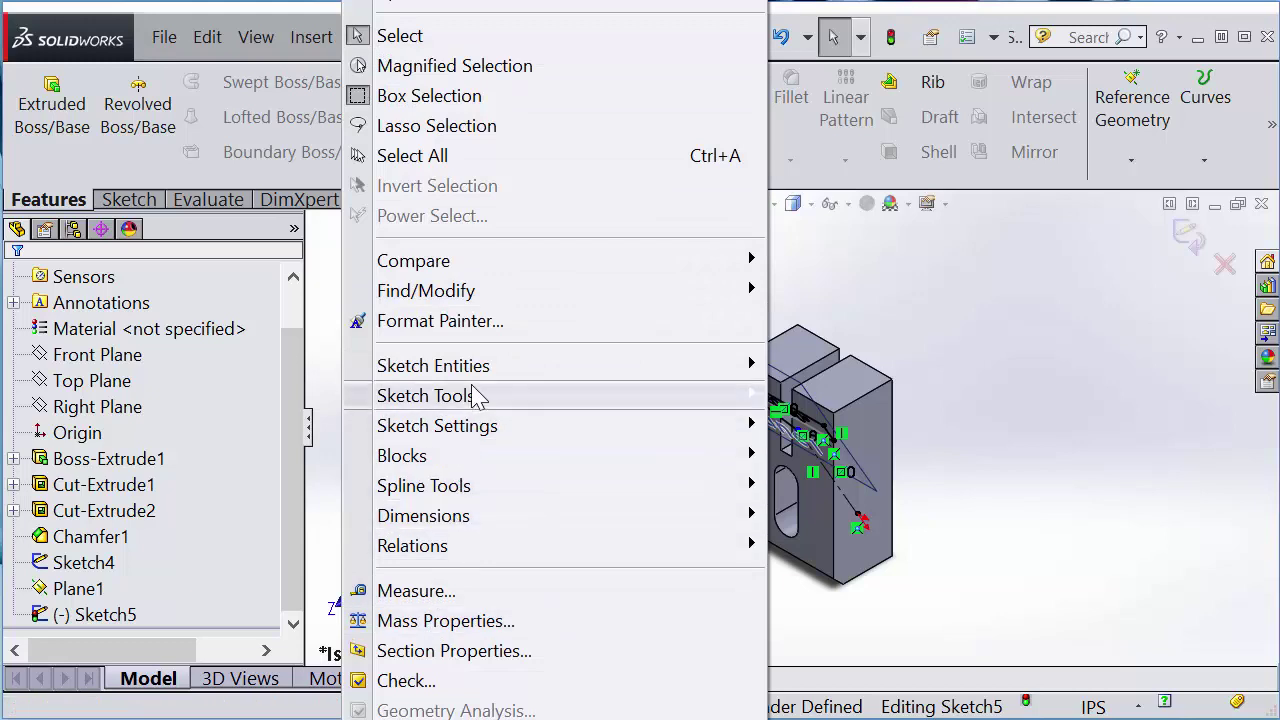
pyautogui.moveTo(480, 398)
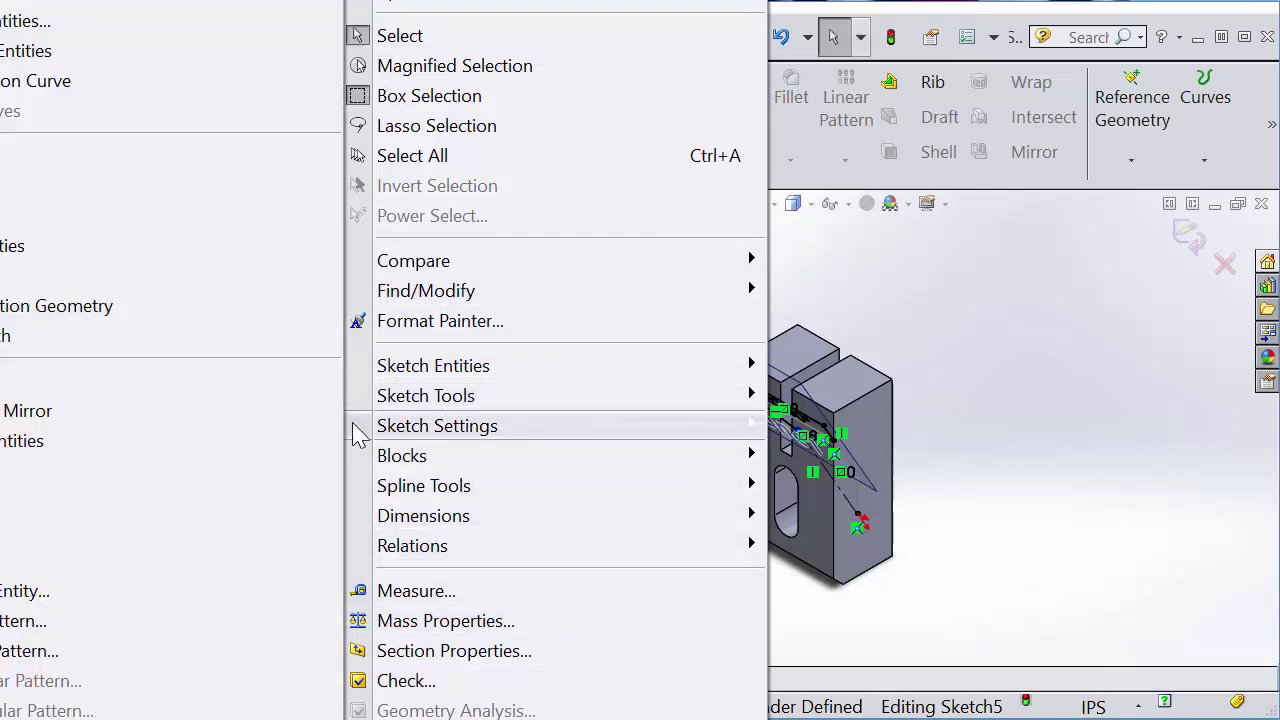
pyautogui.moveTo(350, 427)
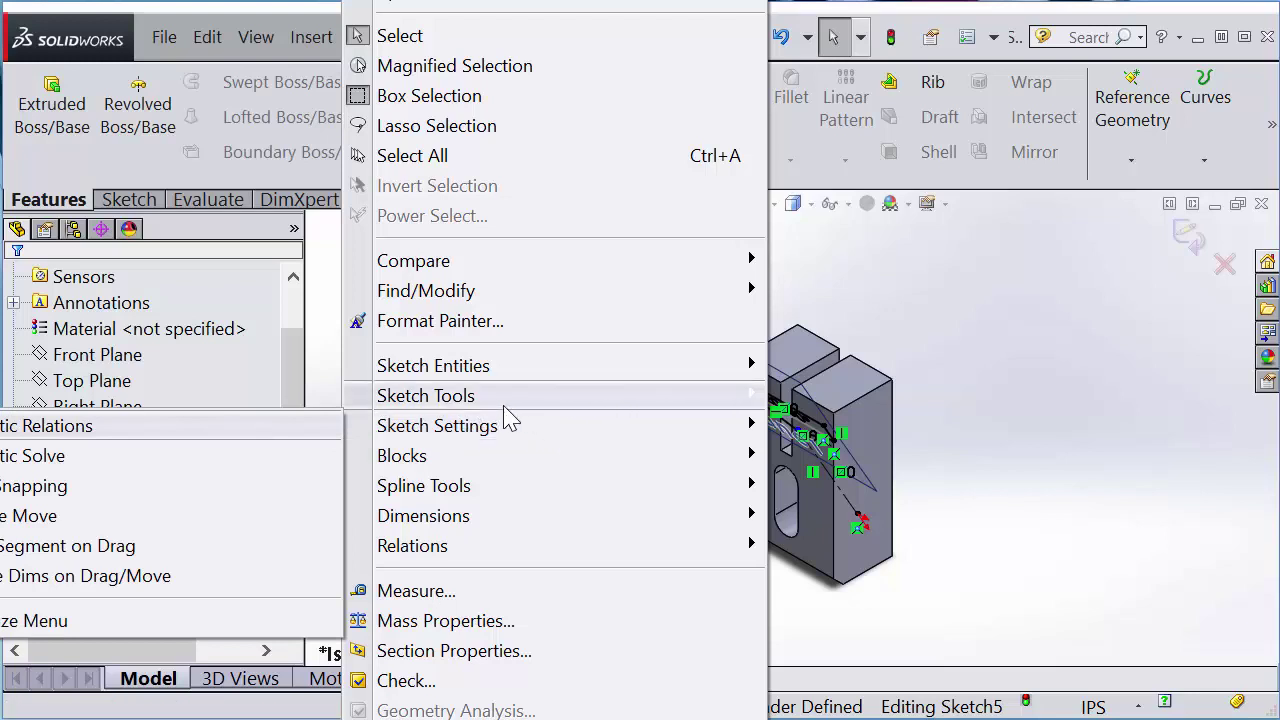
pyautogui.moveTo(443, 405)
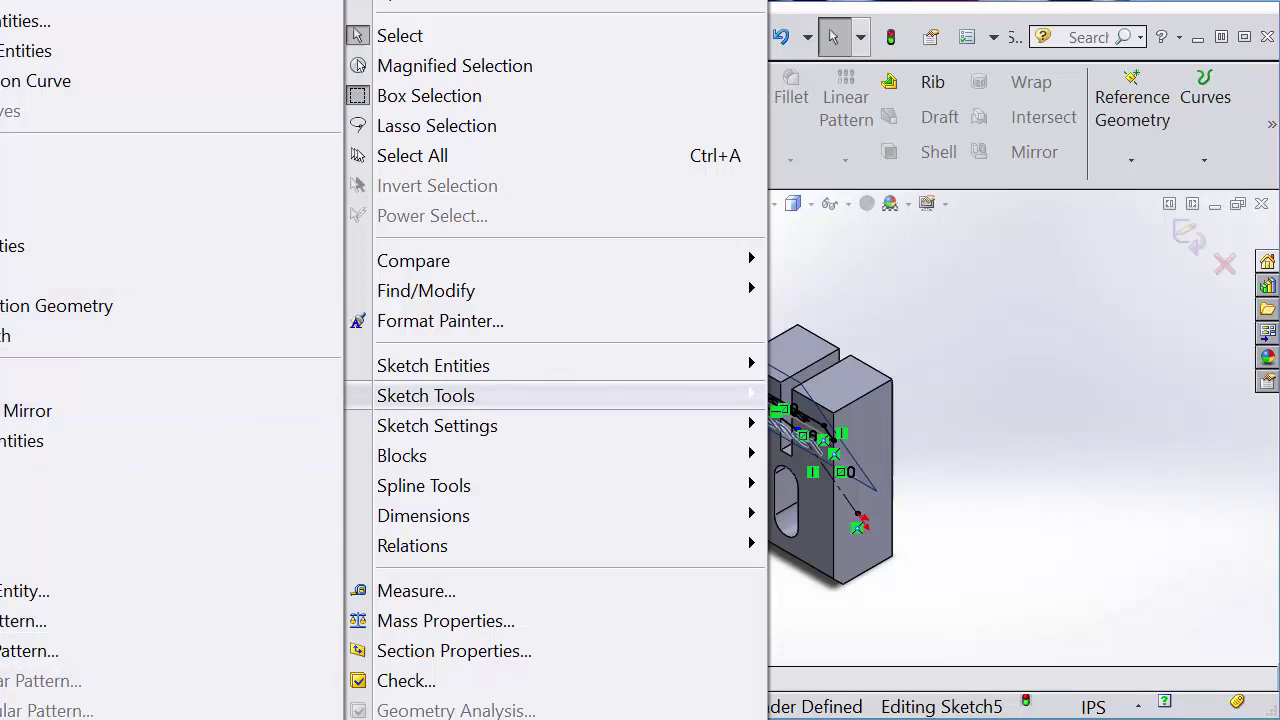
# Check Sketch5 for use as a Cut Extrude and open Repair Sketch on the flagged point.
pyautogui.click(40, 716)
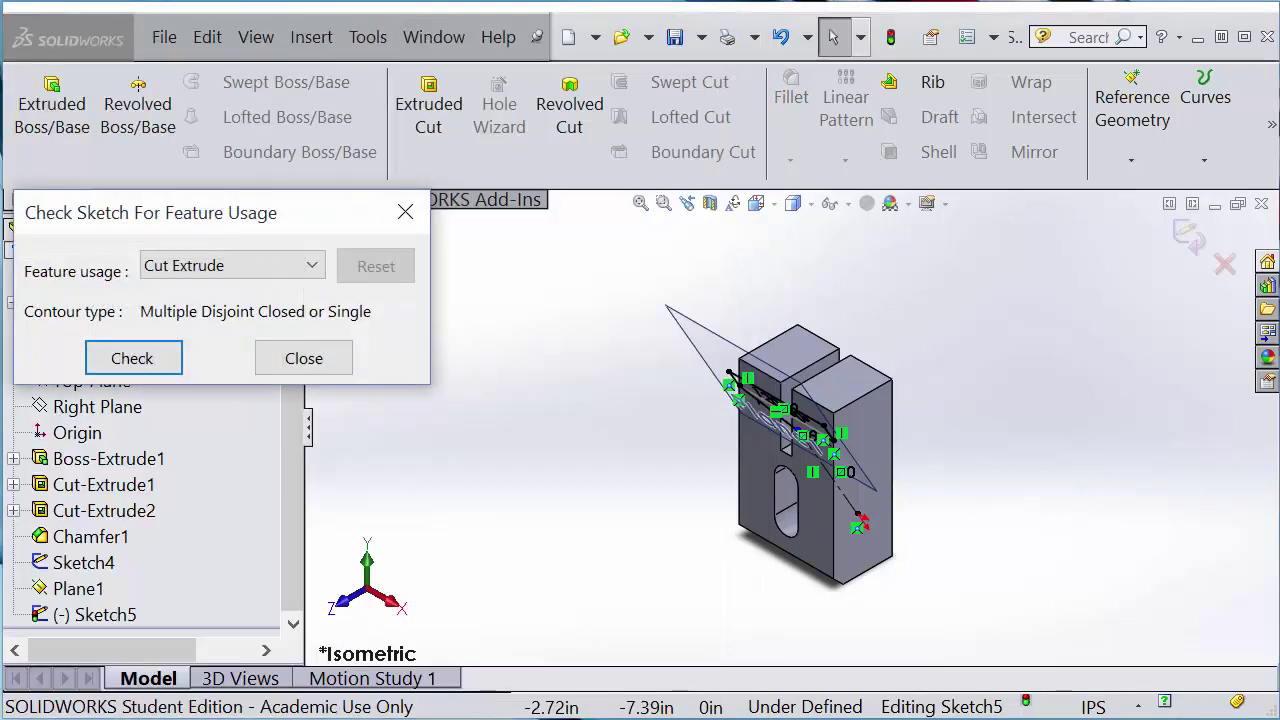
pyautogui.moveTo(229, 219)
pyautogui.mouseDown()
pyautogui.moveTo(481, 252)
pyautogui.moveTo(360, 246)
pyautogui.mouseUp()
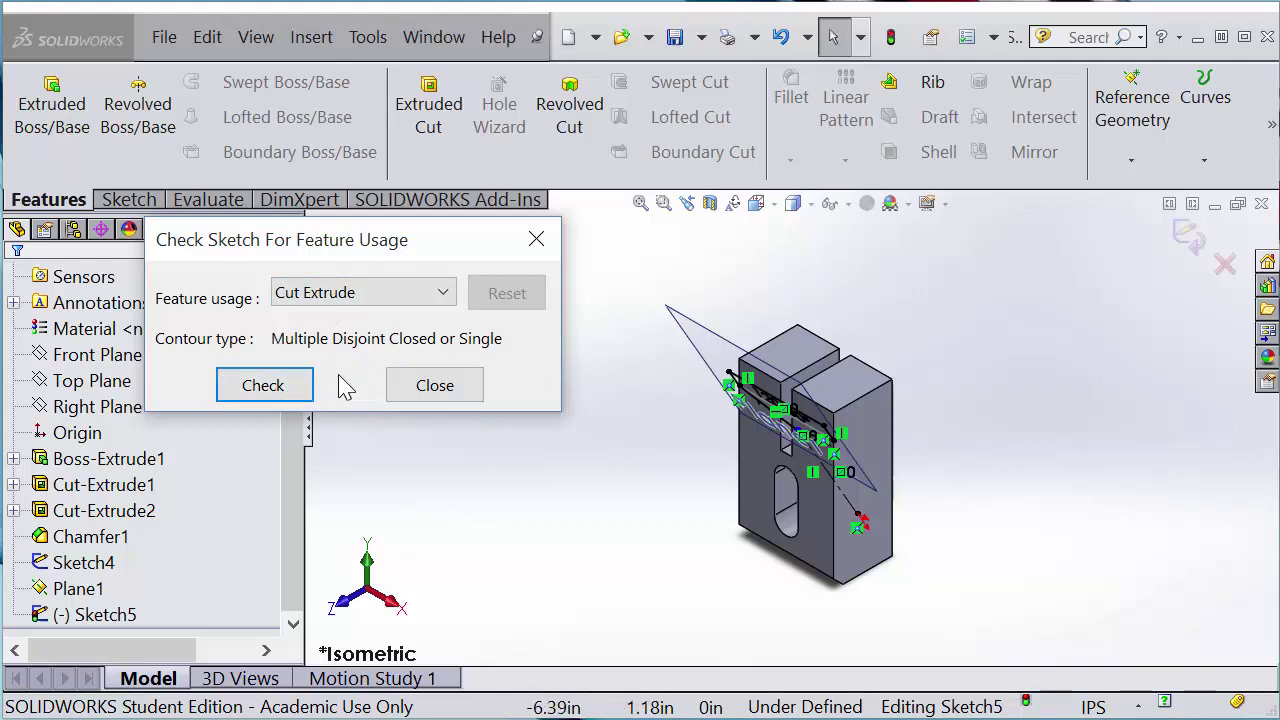
pyautogui.click(296, 388)
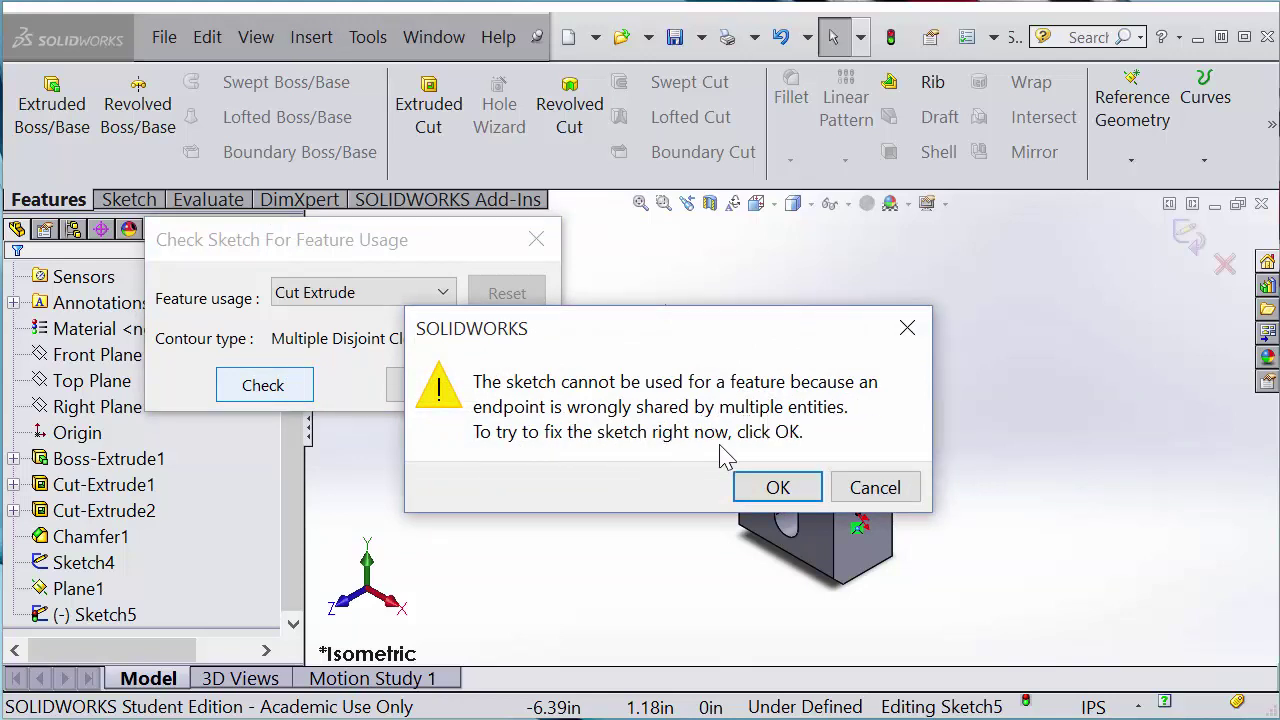
pyautogui.click(779, 488)
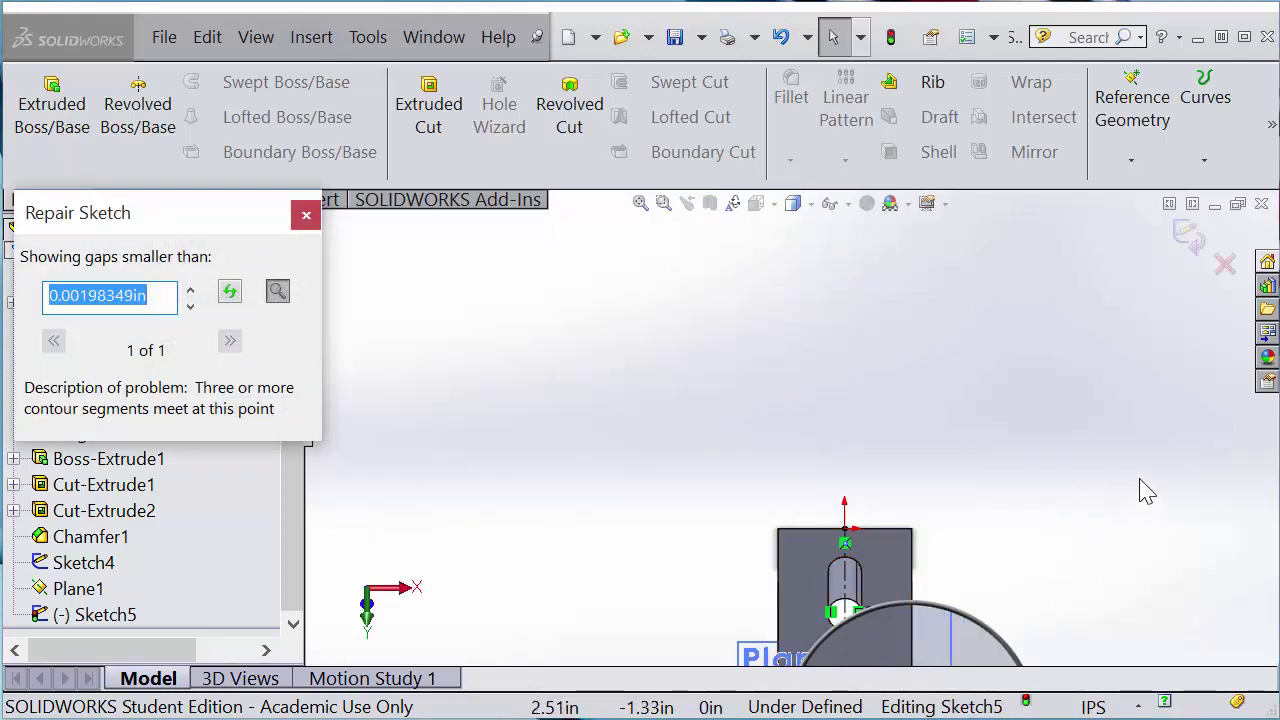
# Delete the stray 0.01 in segment at the V profile's right corner, then view the sketch isometrically.
pyautogui.press('d')
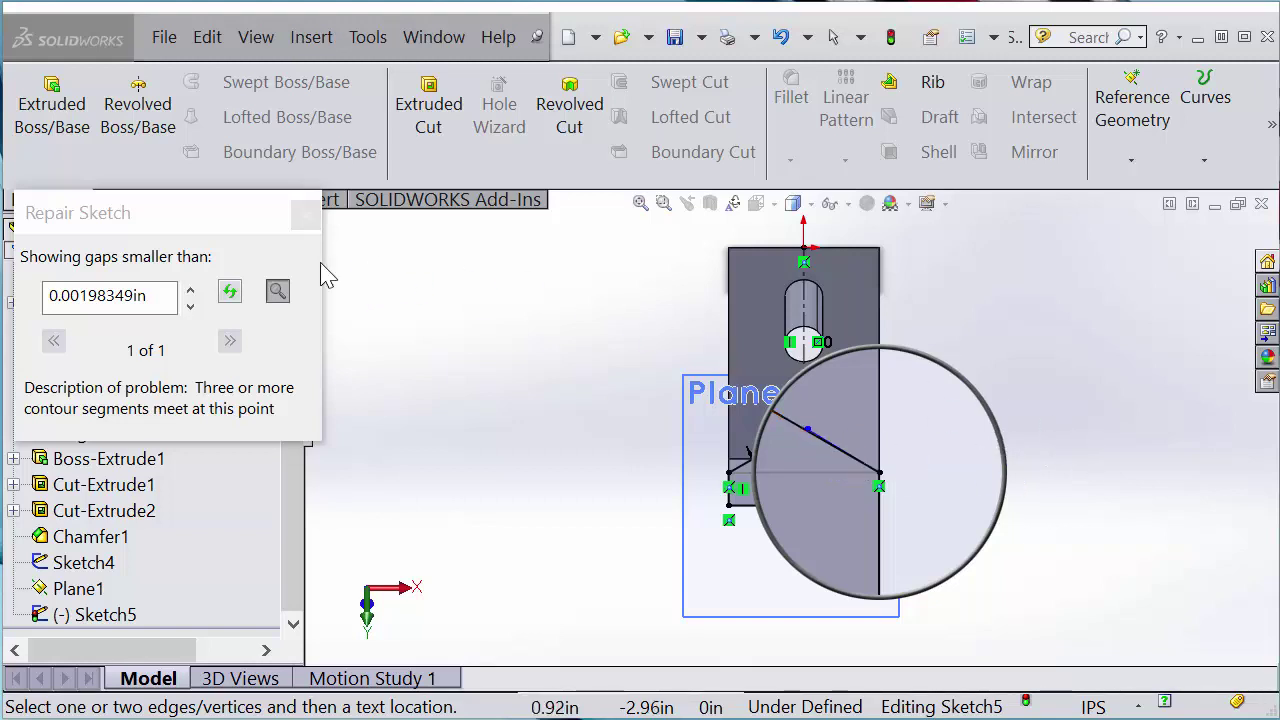
pyautogui.click(305, 218)
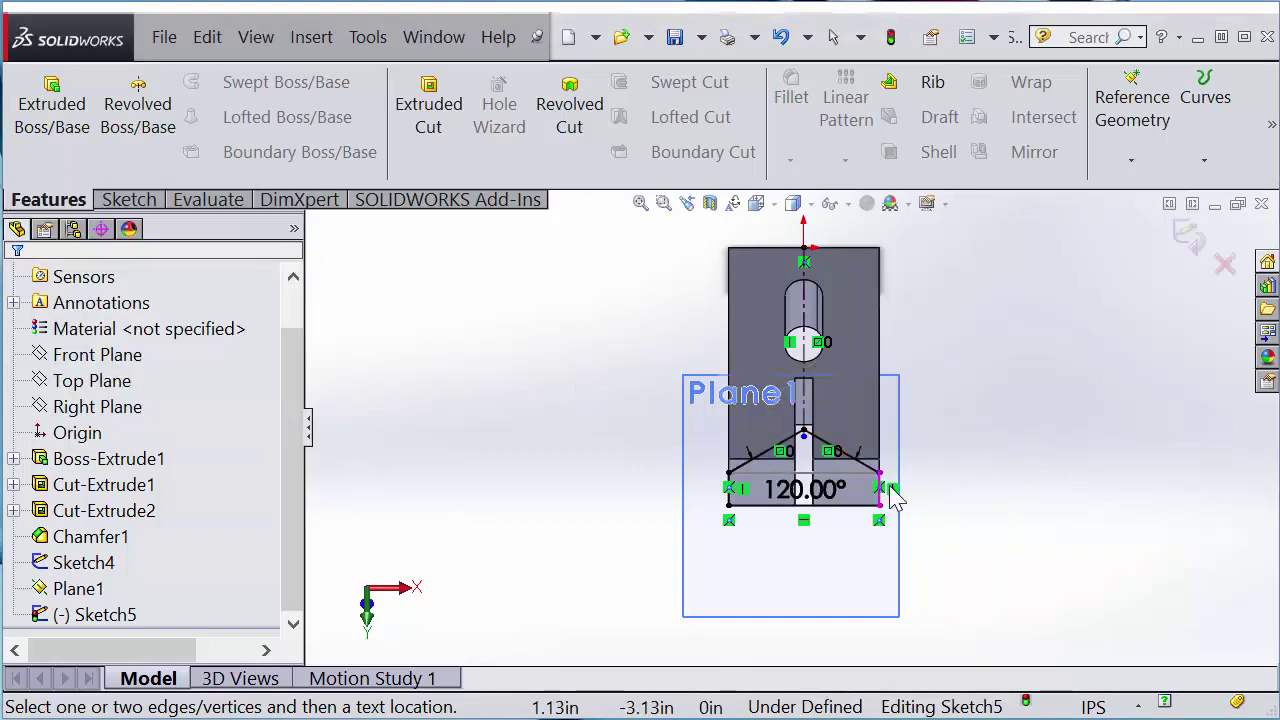
pyautogui.scroll(-6, 845, 485)
pyautogui.scroll(4, 985, 447)
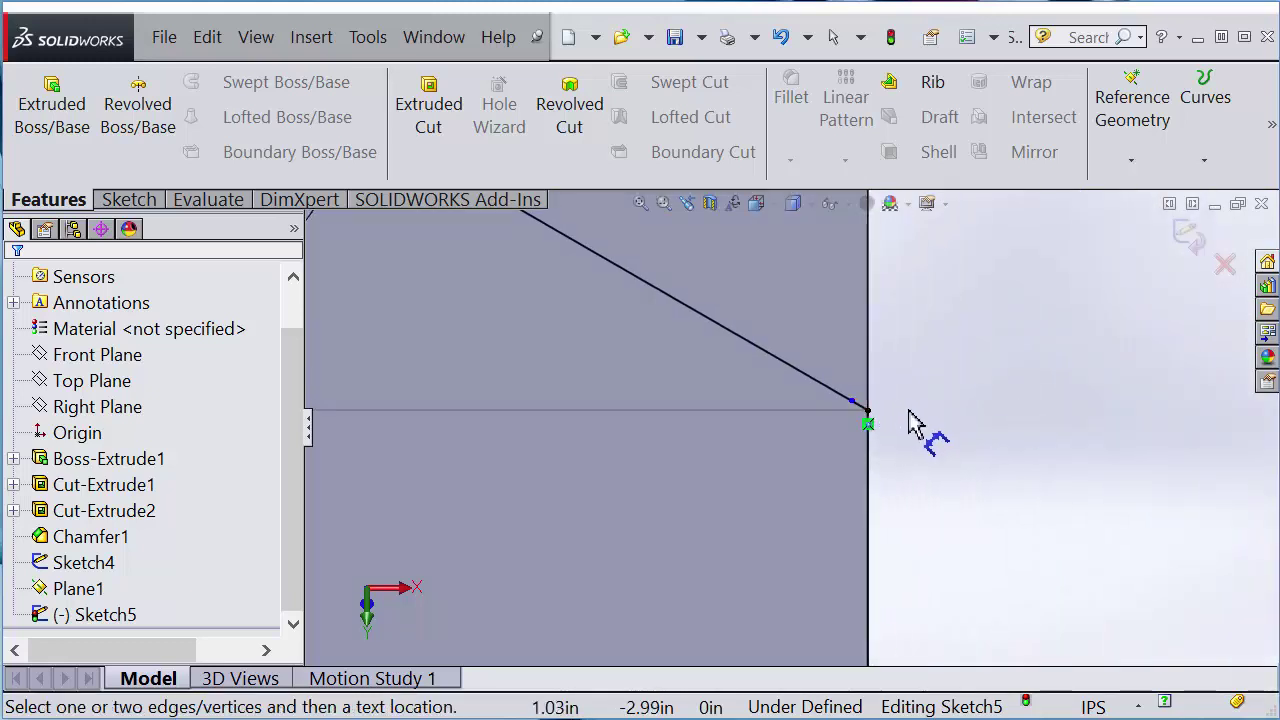
pyautogui.press('Escape')
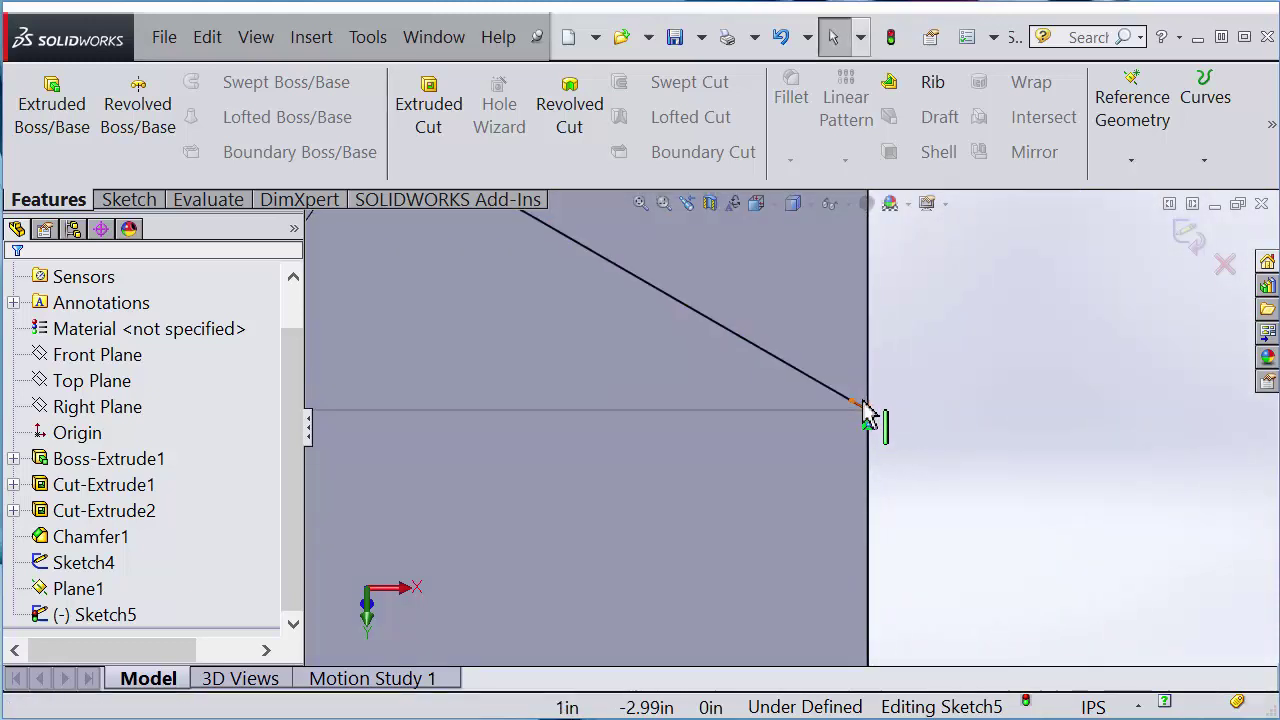
pyautogui.click(864, 407)
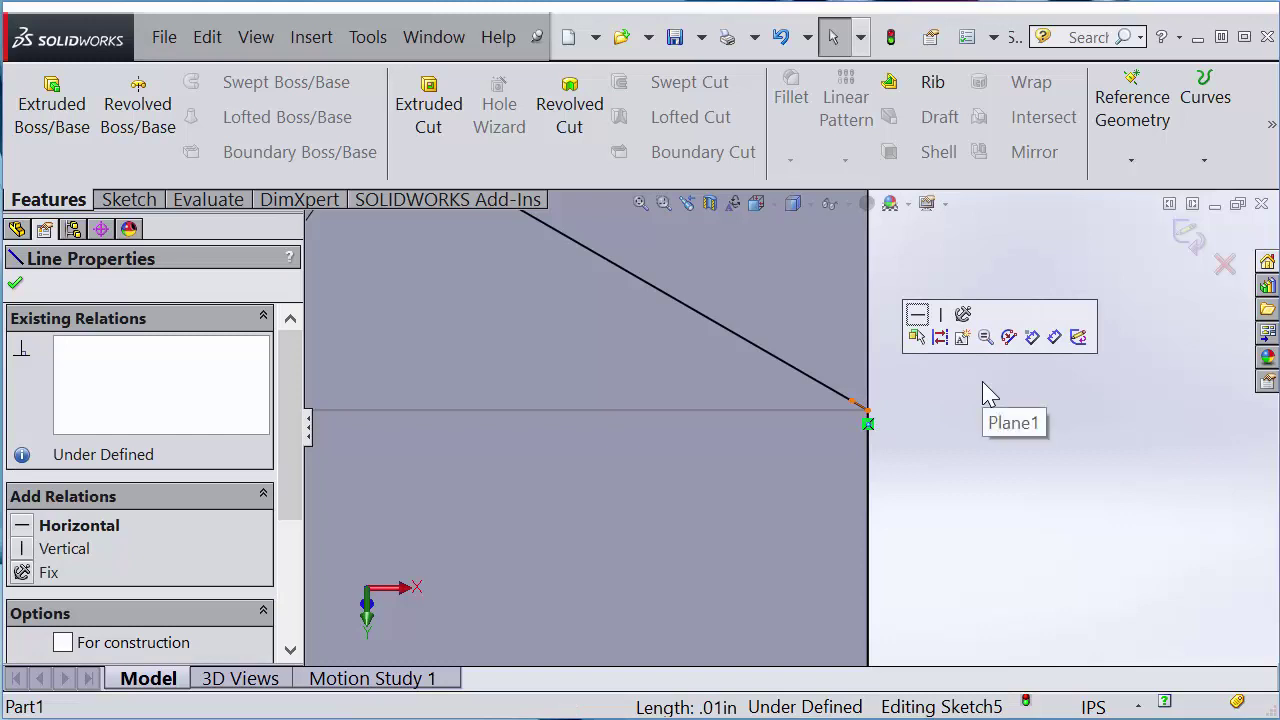
pyautogui.press('Escape')
pyautogui.press('f')
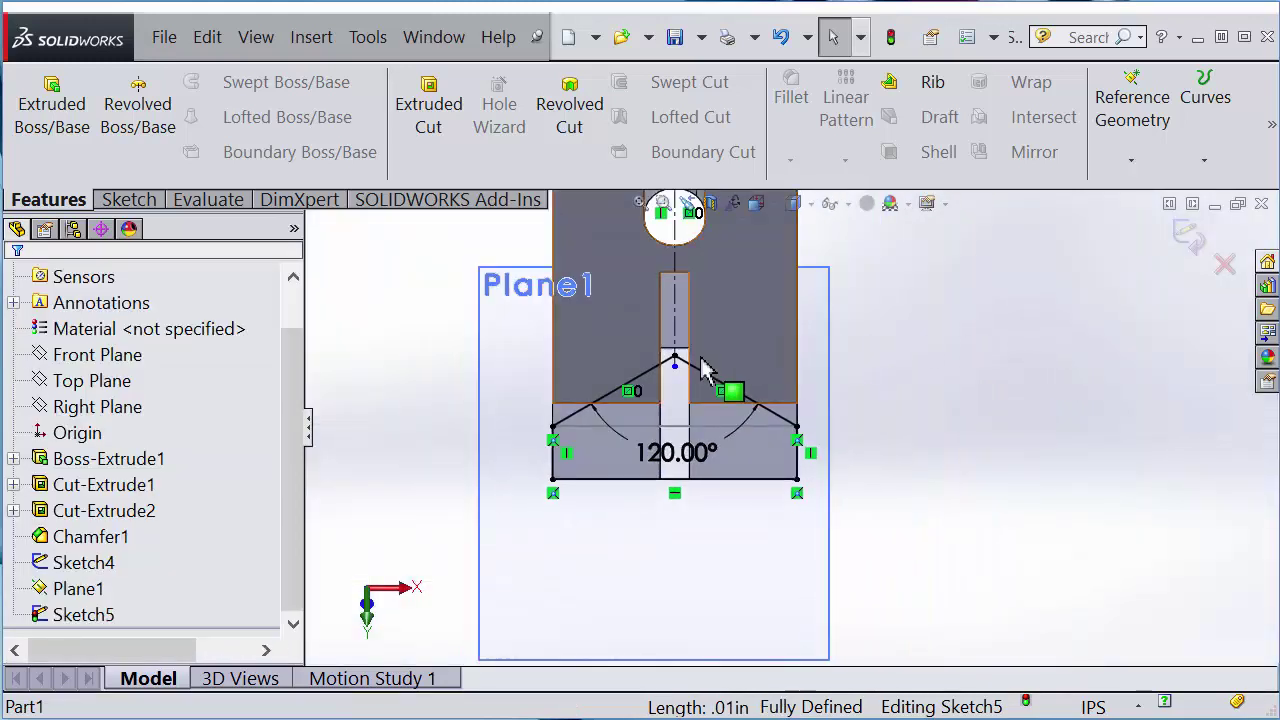
pyautogui.click(760, 203)
pyautogui.click(906, 279)
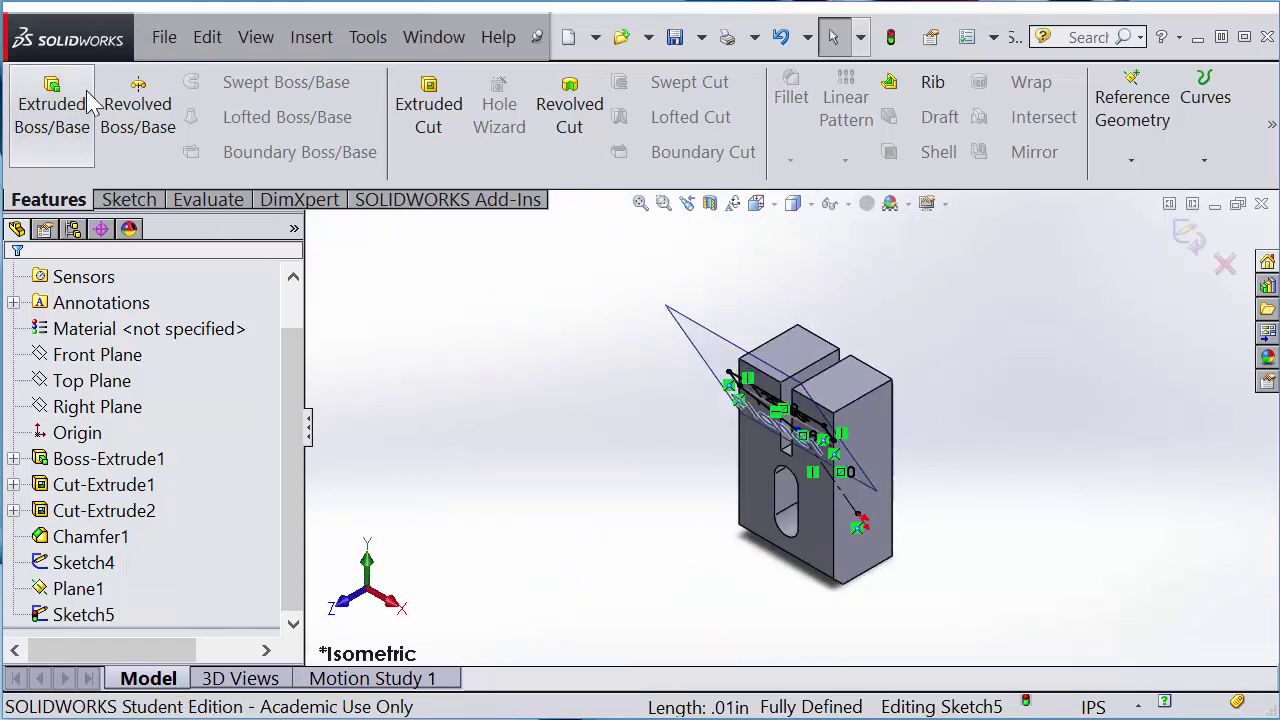
# Start an extruded cut from Sketch5 set to Through All in Direction 1 and Direction 2.
pyautogui.click(428, 112)
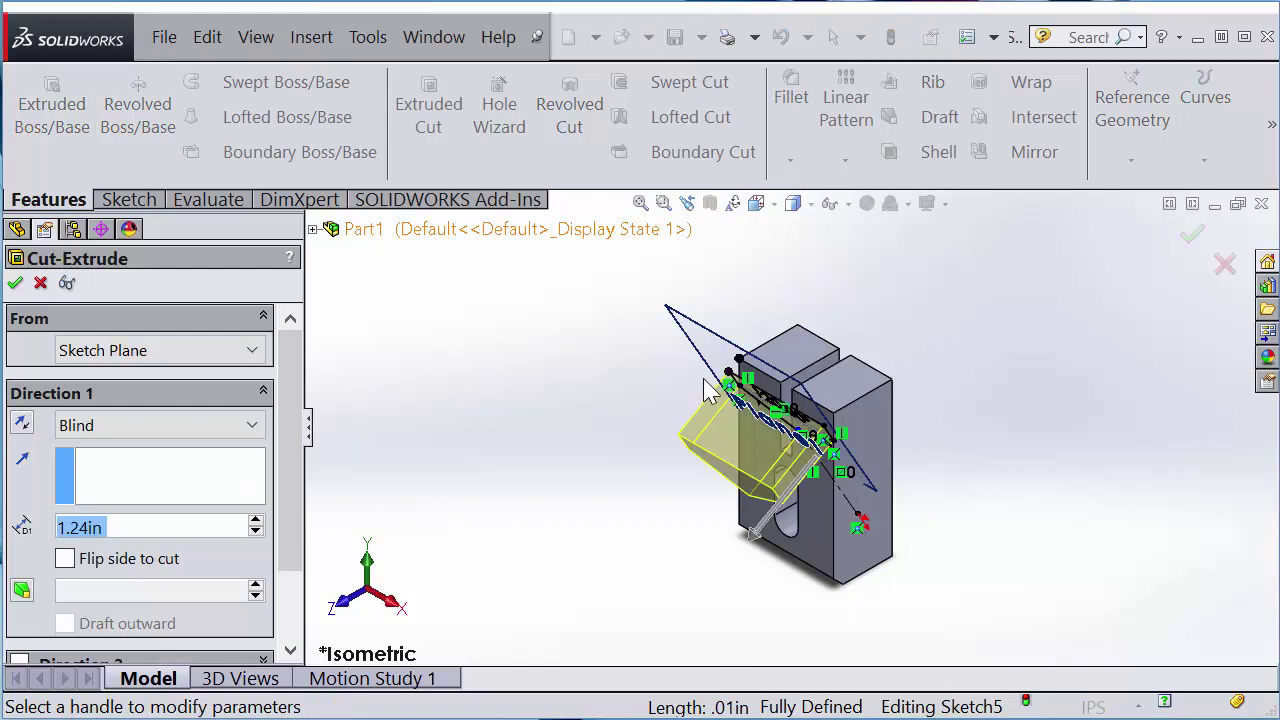
pyautogui.click(190, 428)
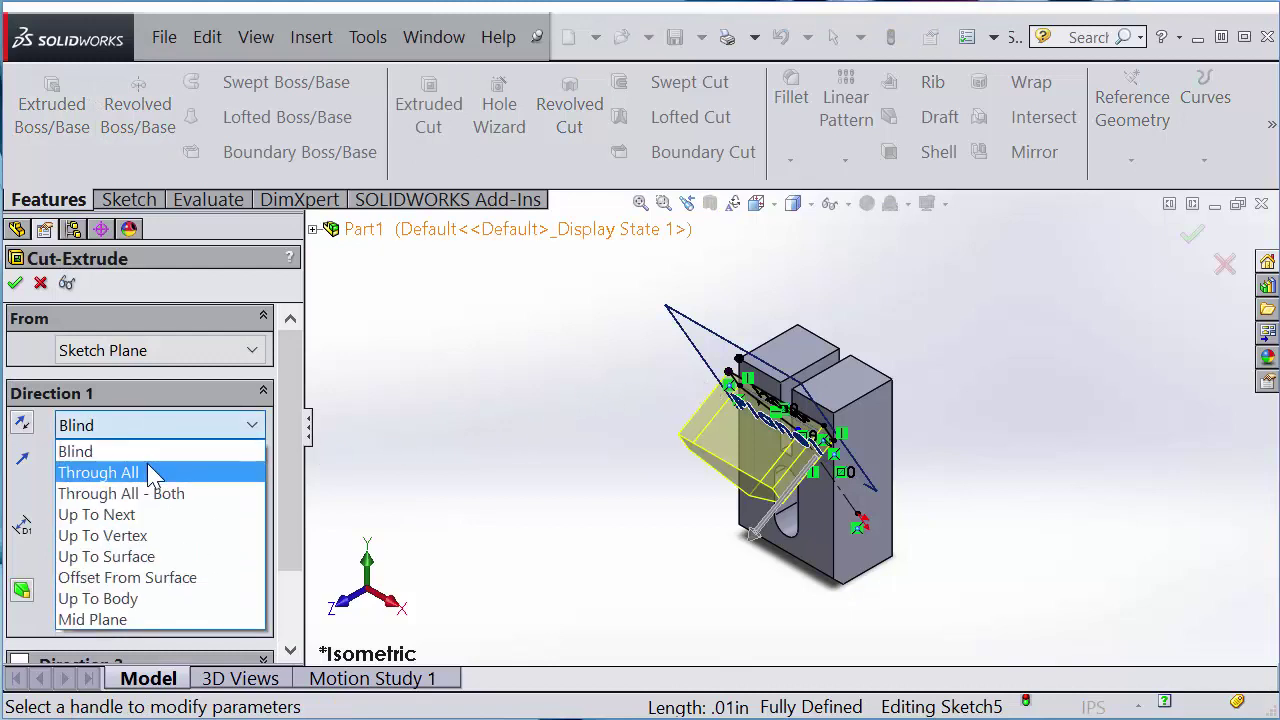
pyautogui.click(149, 474)
pyautogui.scroll(-2, 295, 415)
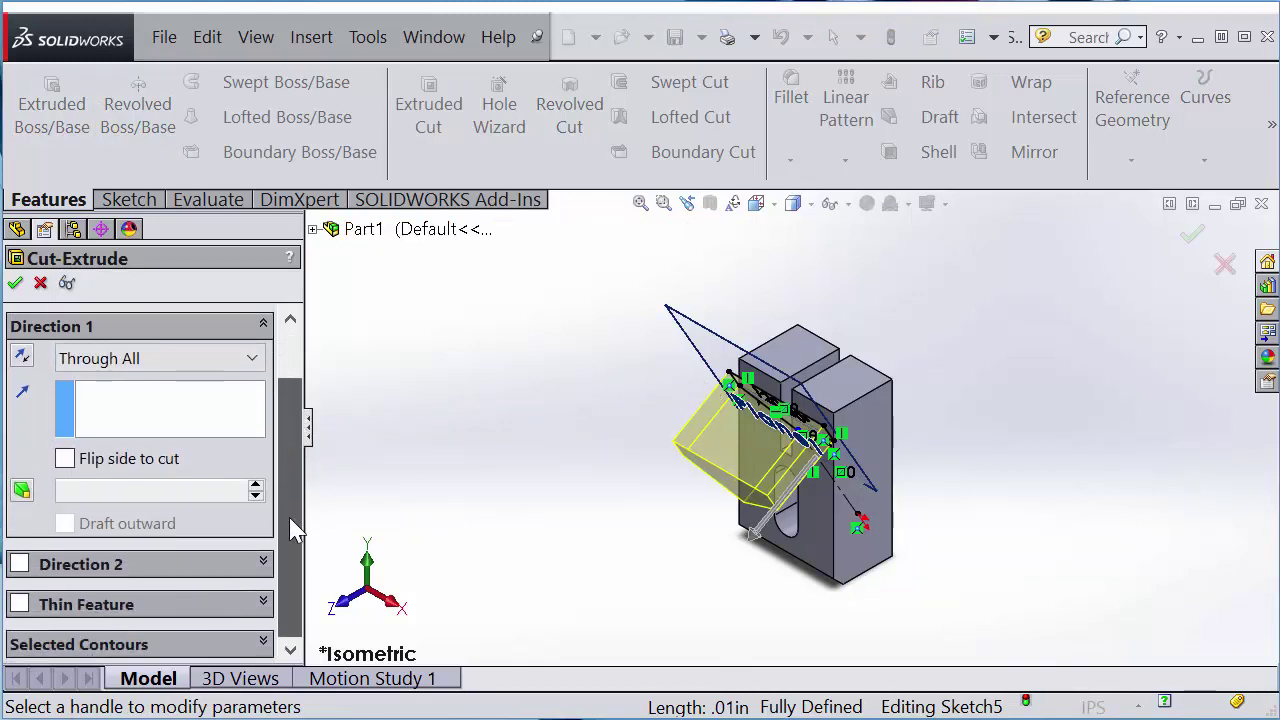
pyautogui.click(20, 564)
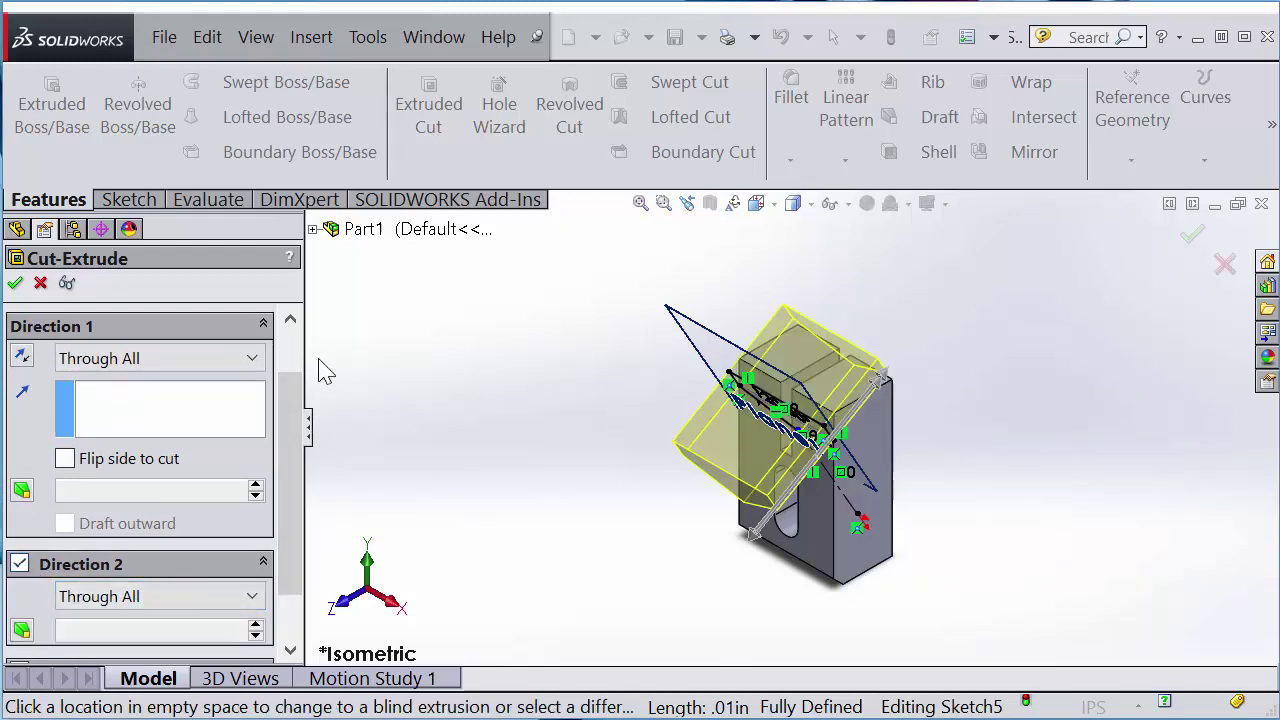
# Inspect the cut preview edge-on and accept the two-direction through-all cut.
pyautogui.moveTo(290, 430)
pyautogui.mouseDown()
pyautogui.moveTo(286, 471)
pyautogui.moveTo(287, 439)
pyautogui.mouseUp()
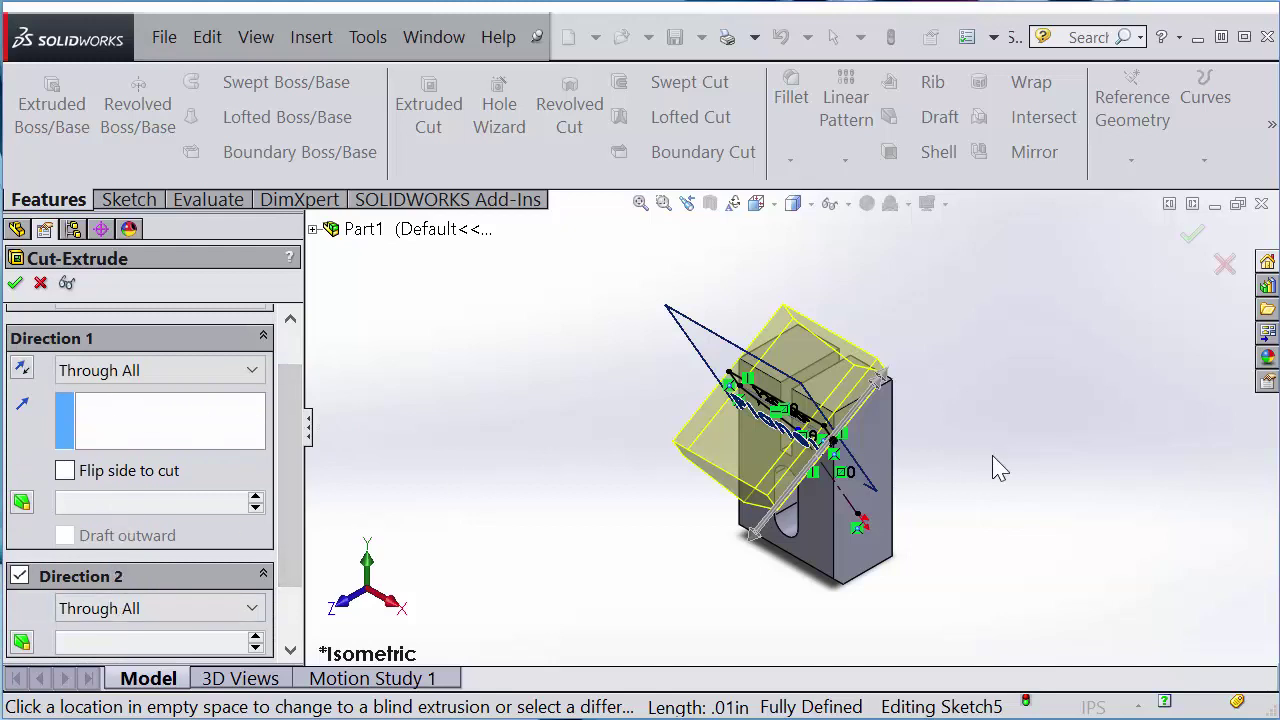
pyautogui.hotkey('ctrl', 'Left')
pyautogui.moveTo(931, 463); pyautogui.dragTo(925, 412, button='middle')
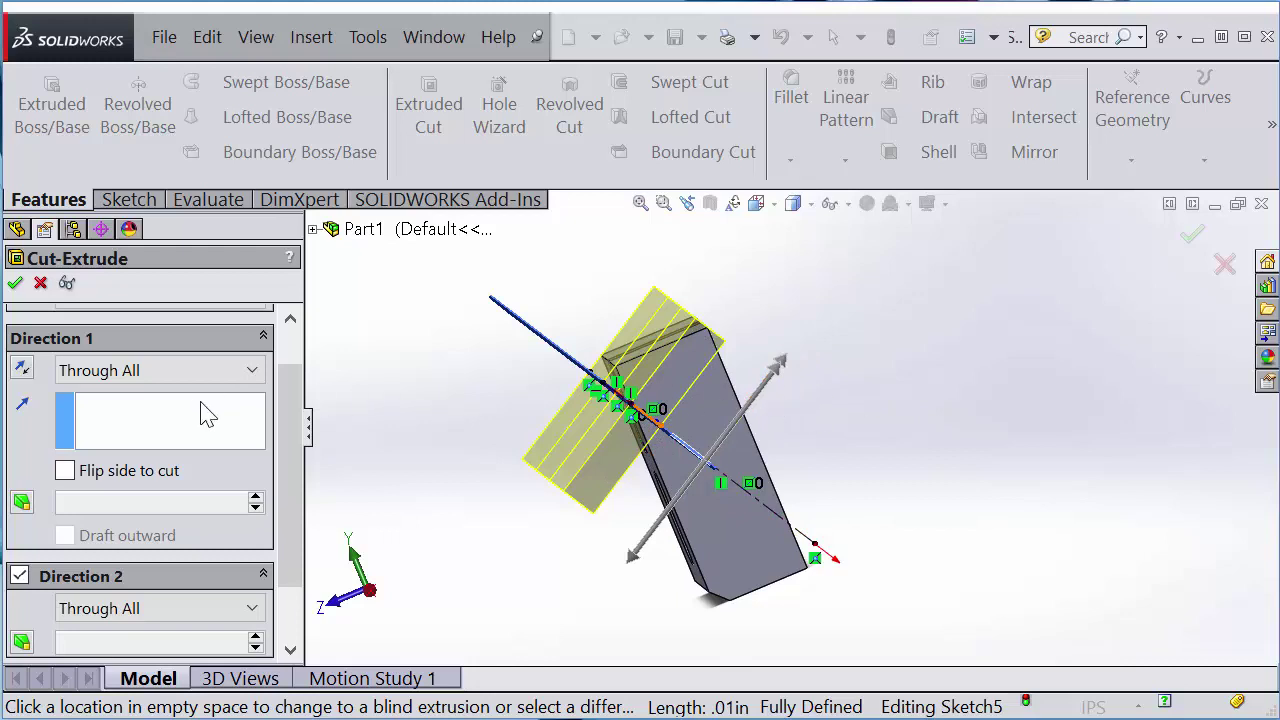
pyautogui.scroll(1, 290, 430)
pyautogui.scroll(-2, 290, 430)
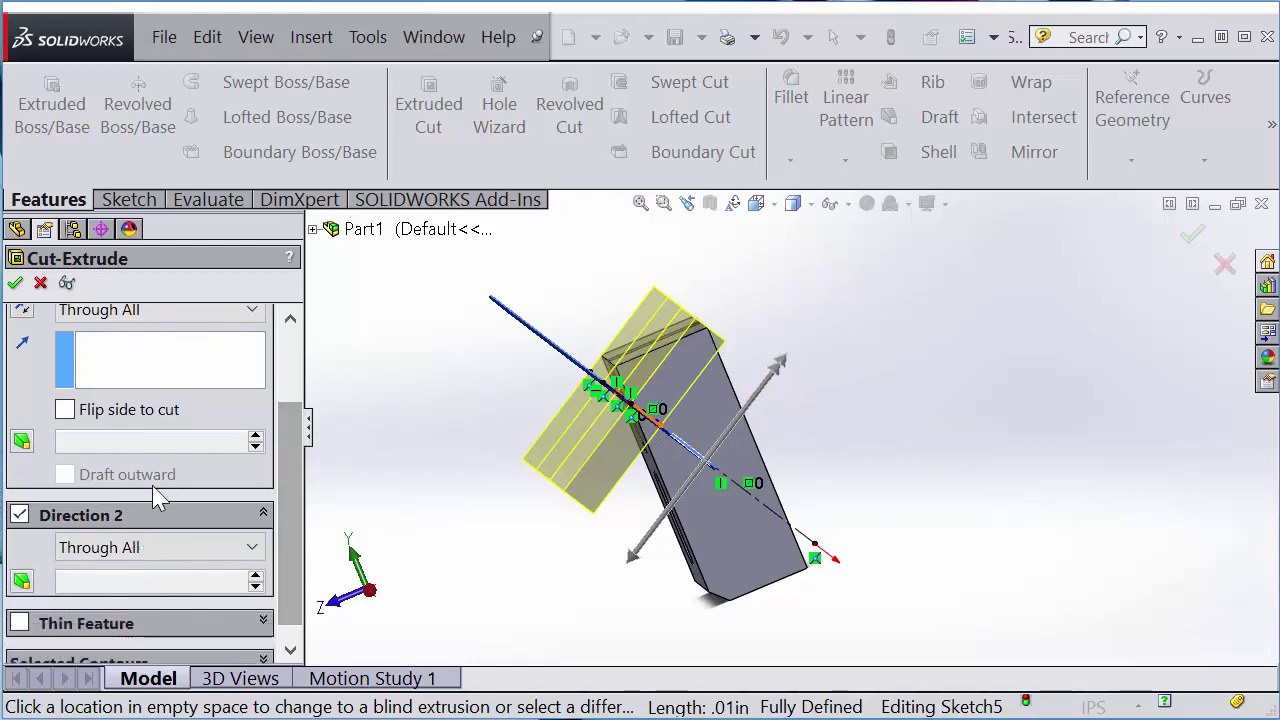
pyautogui.scroll(2, 306, 372)
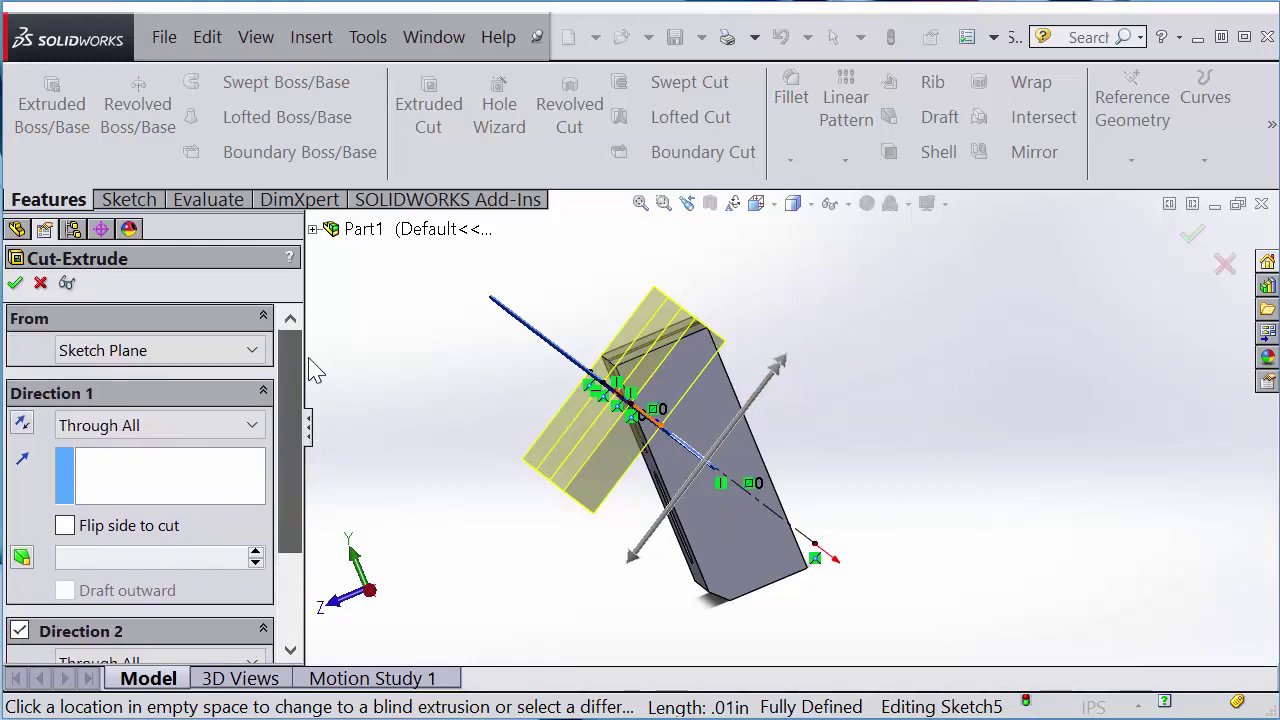
pyautogui.scroll(-2, 280, 480)
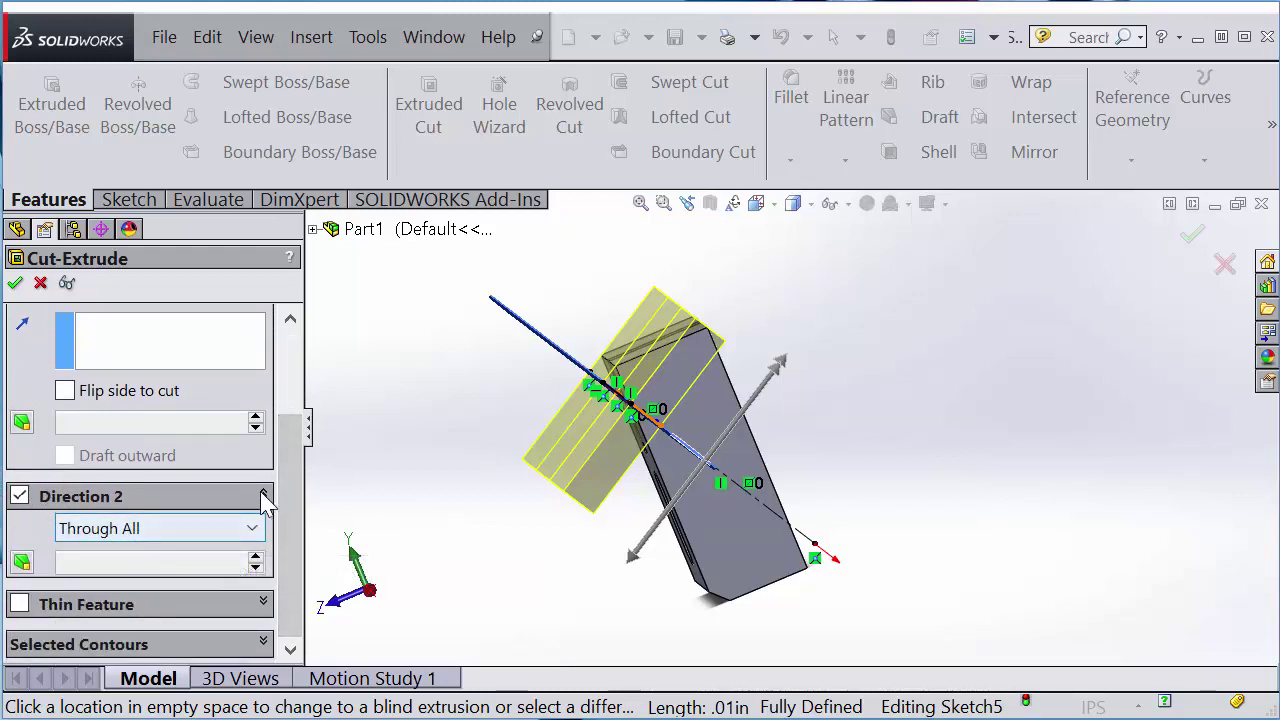
pyautogui.click(16, 282)
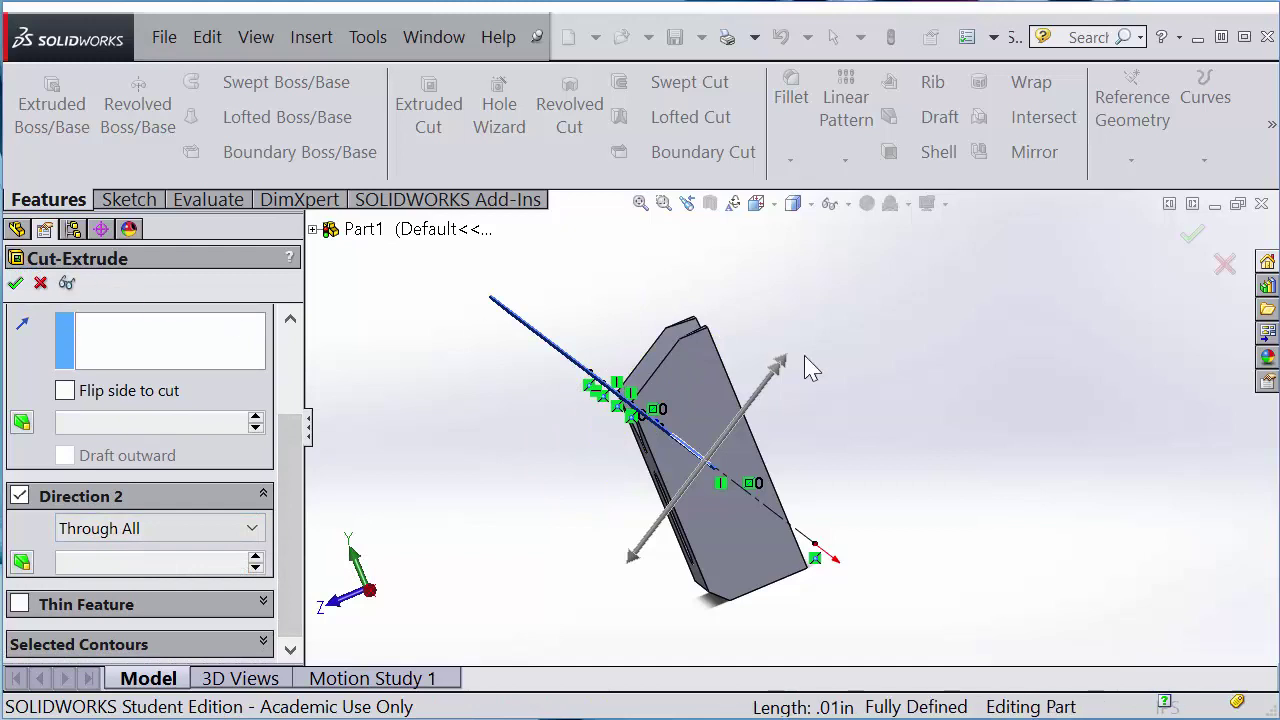
# Return the model to the isometric view and hide Plane1.
pyautogui.click(775, 206)
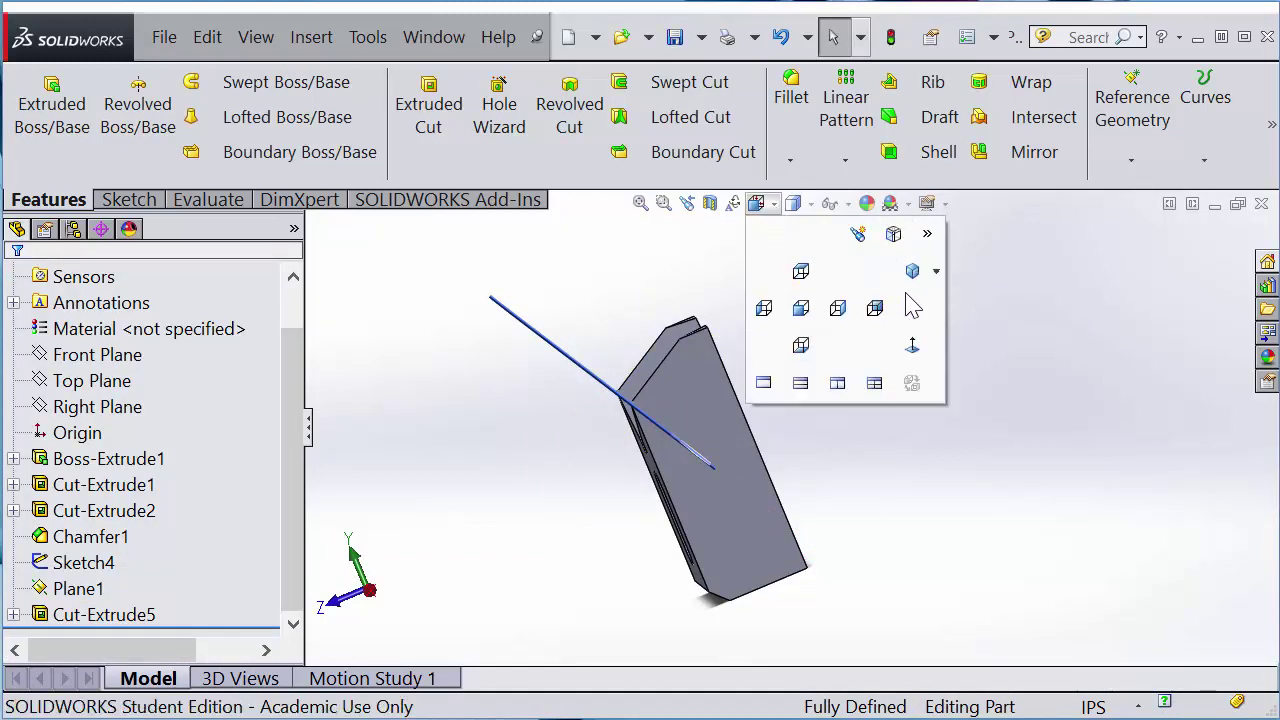
pyautogui.click(914, 273)
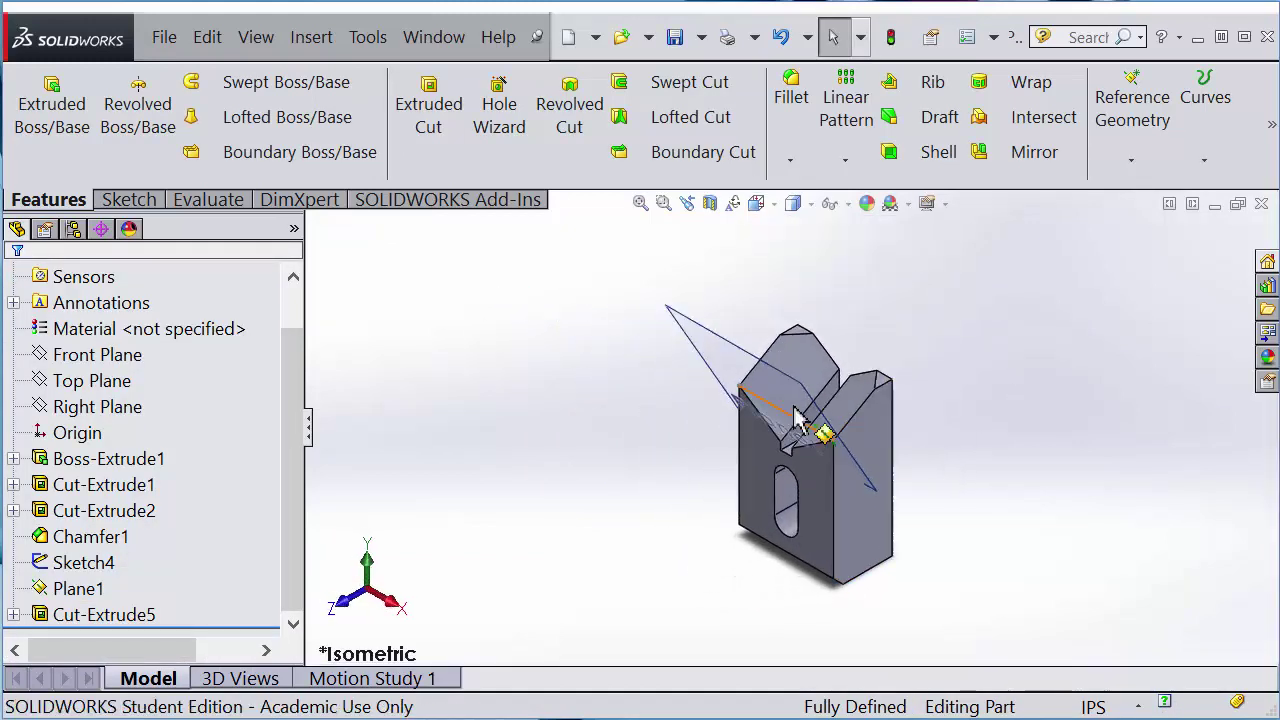
pyautogui.click(72, 591)
pyautogui.rightClick(72, 591)
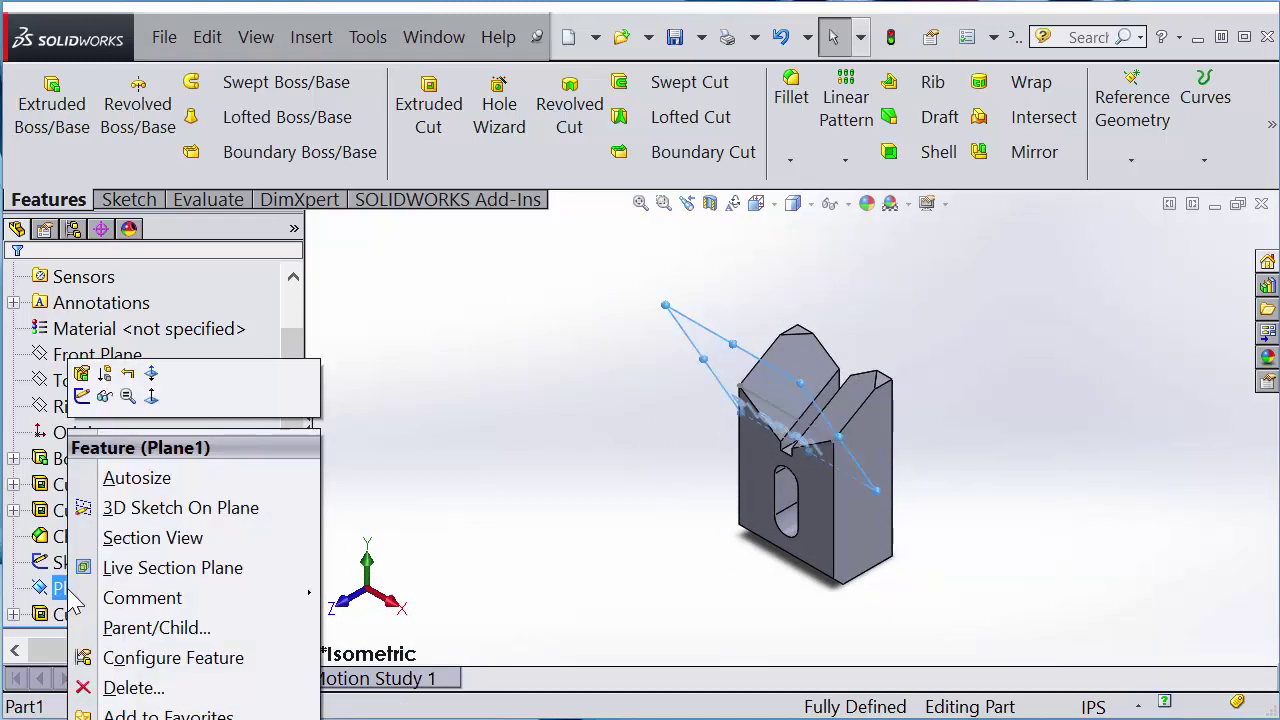
pyautogui.click(106, 397)
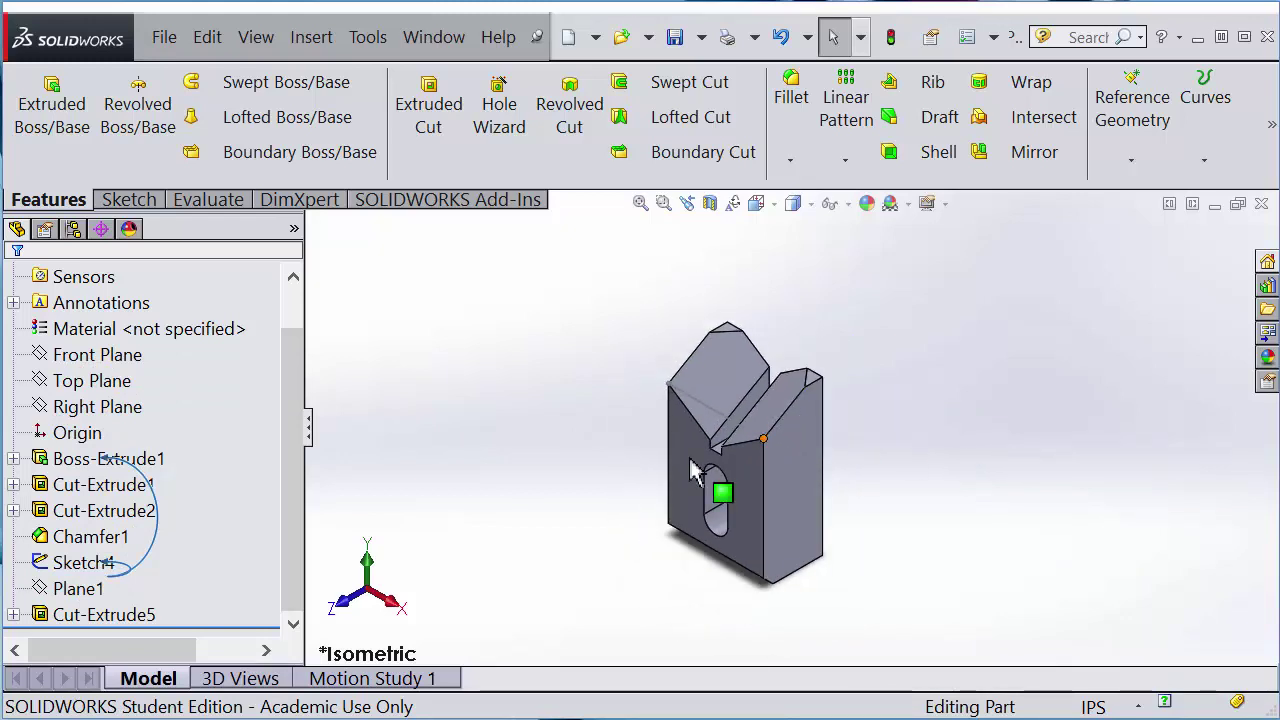
# Hide Sketch4 from the model via the FeatureManager tree.
pyautogui.scroll(-1, 520, 476)
pyautogui.click(90, 564)
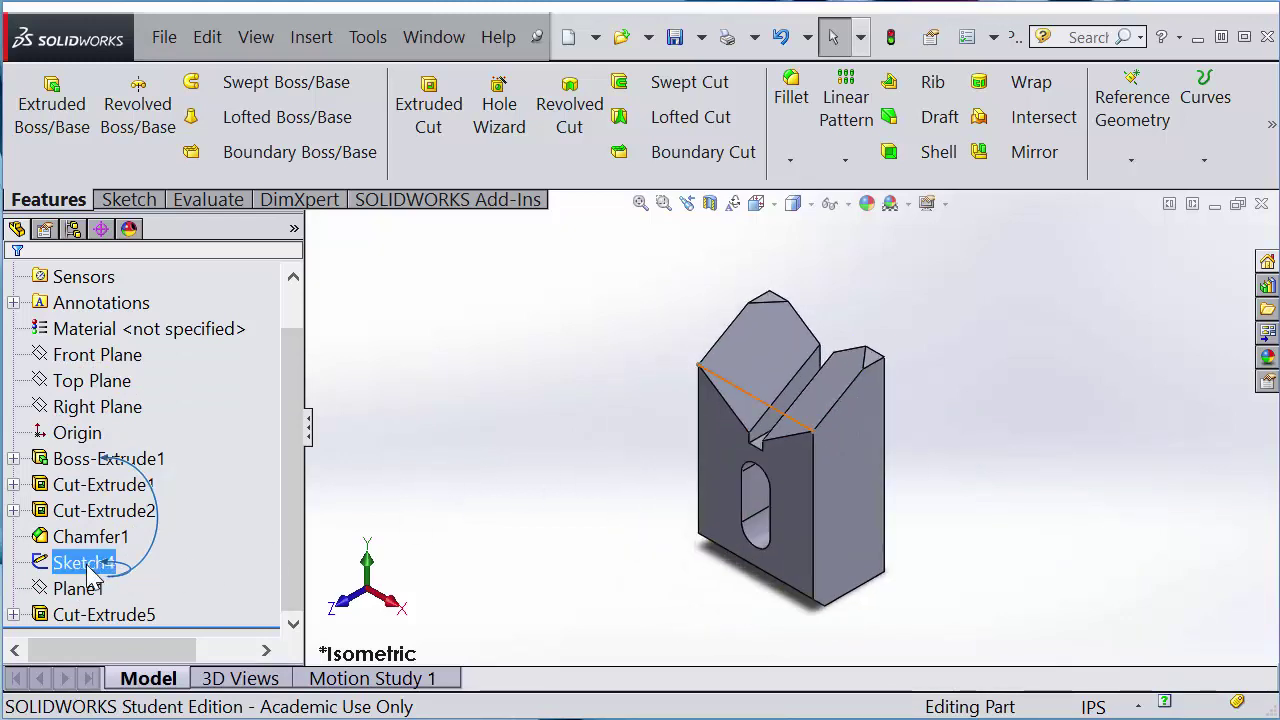
pyautogui.click(606, 457)
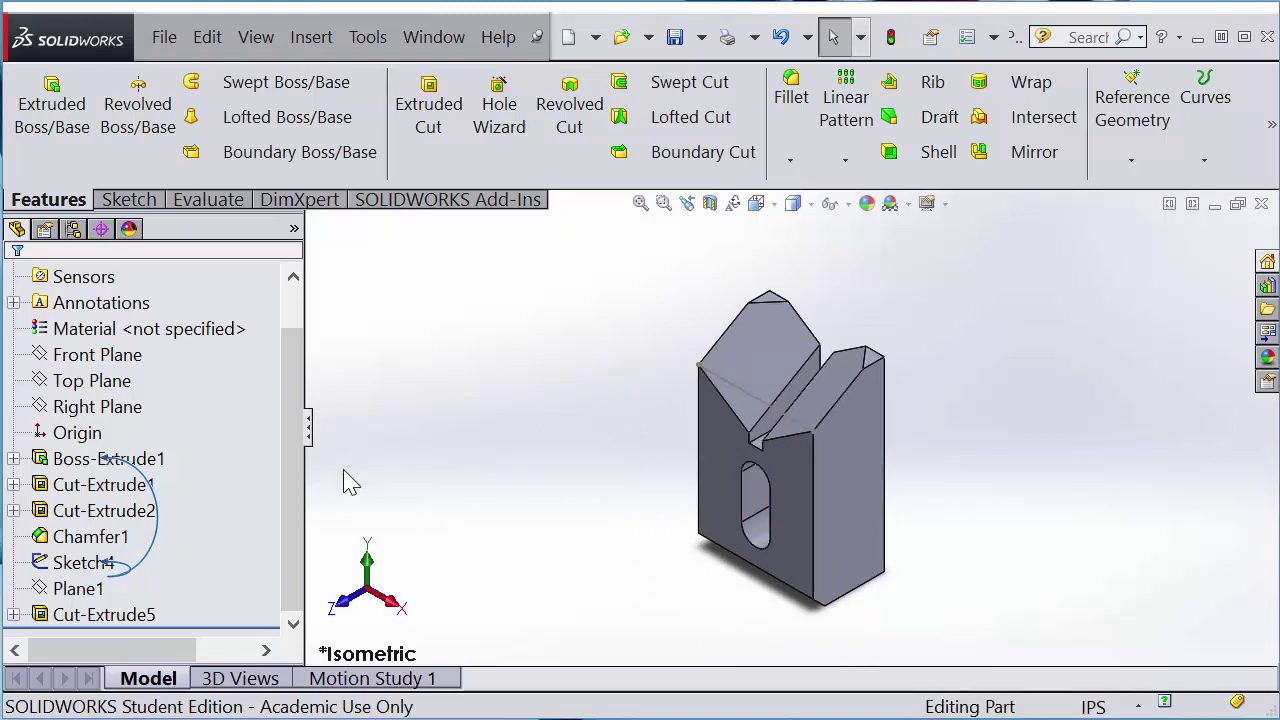
pyautogui.rightClick(74, 564)
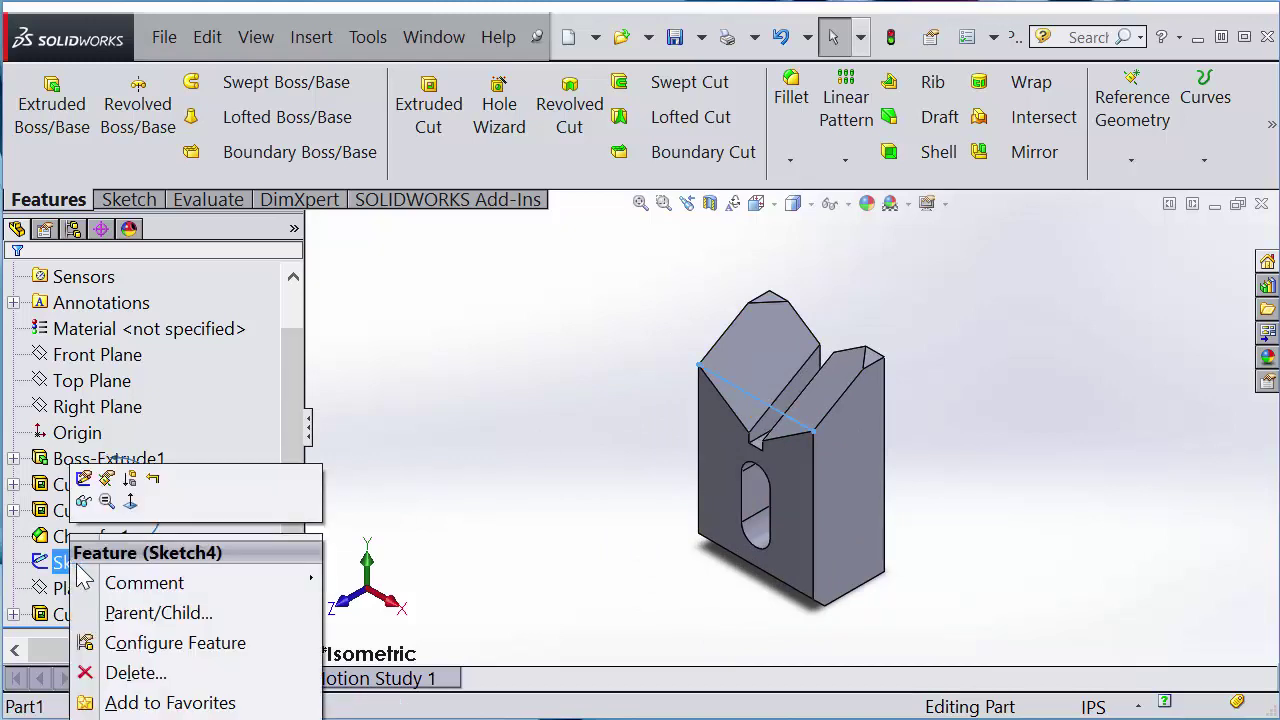
pyautogui.click(83, 502)
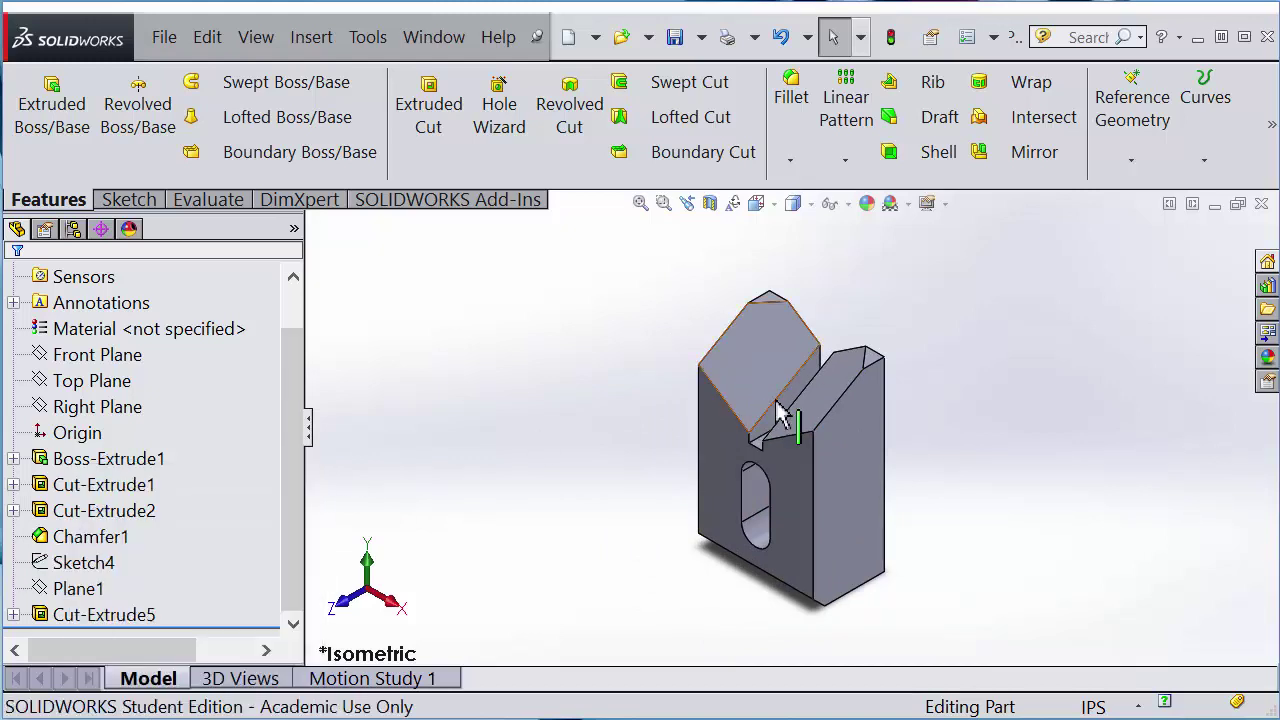
pyautogui.scroll(-3, 870, 450)
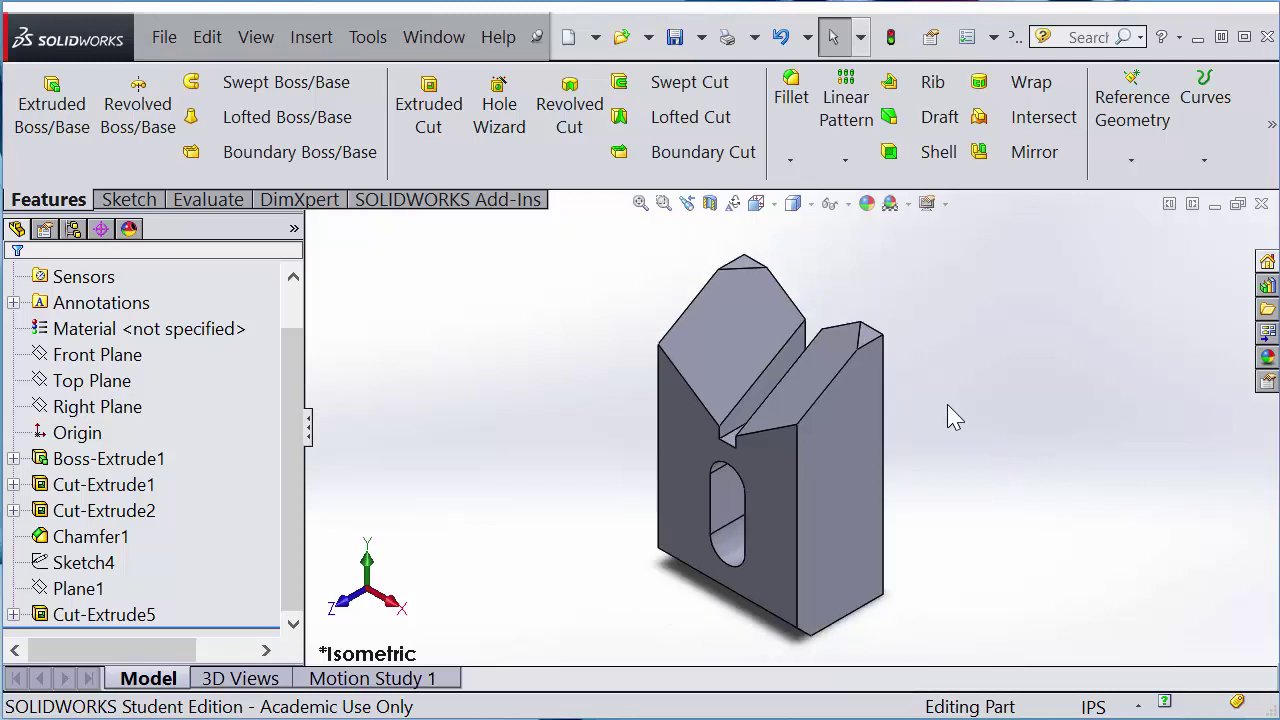
# Measure the two V-groove faces, removing the Part1.SLDPRT entry to read 120.00deg.
pyautogui.click(208, 203)
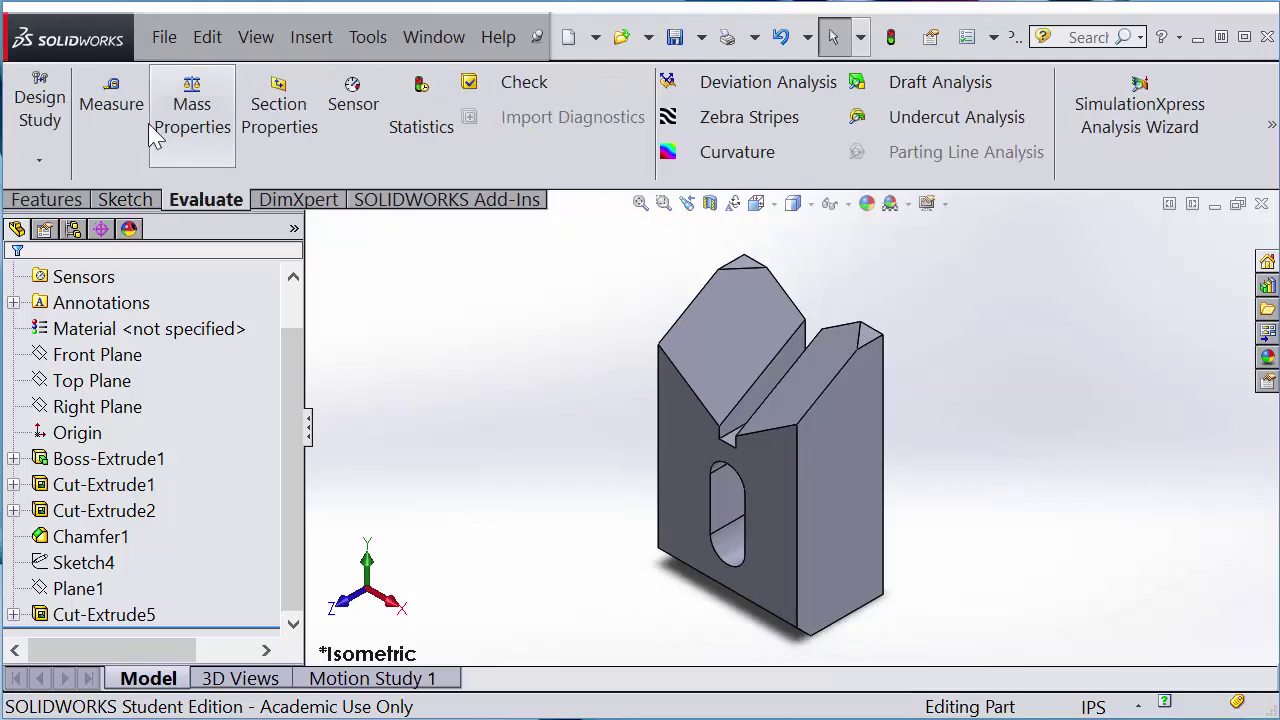
pyautogui.click(120, 113)
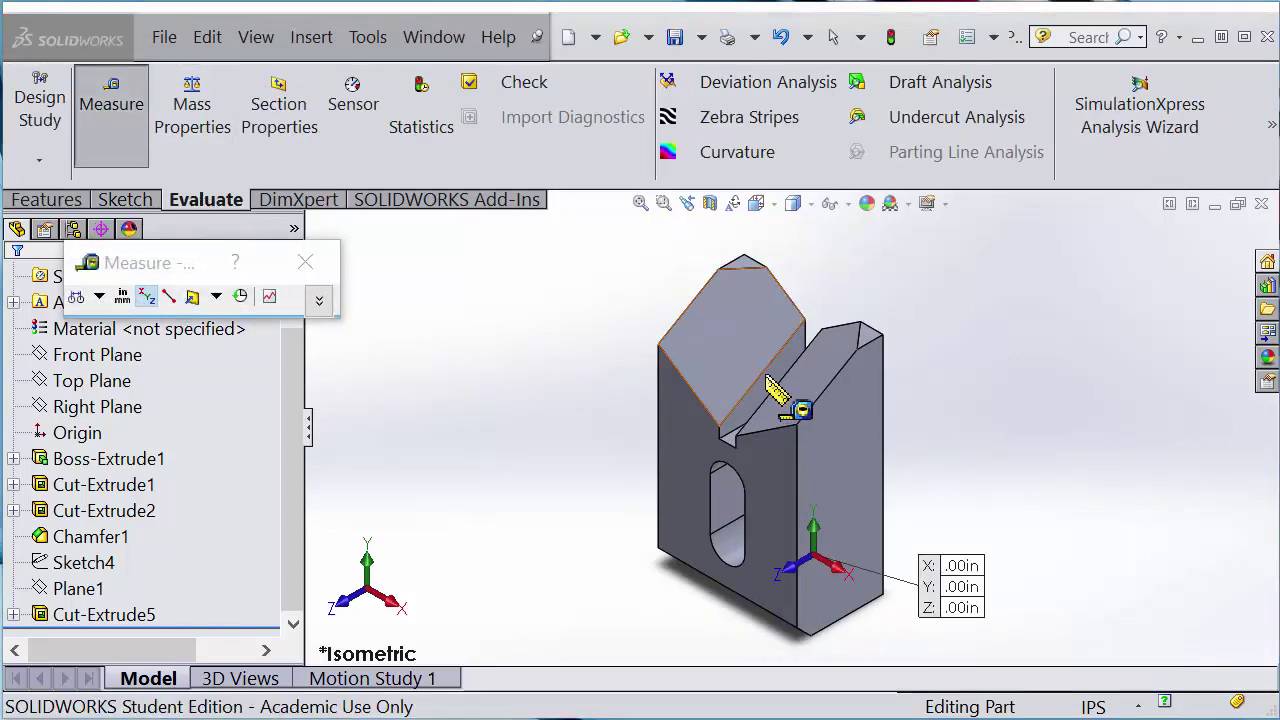
pyautogui.click(758, 345)
pyautogui.click(816, 392)
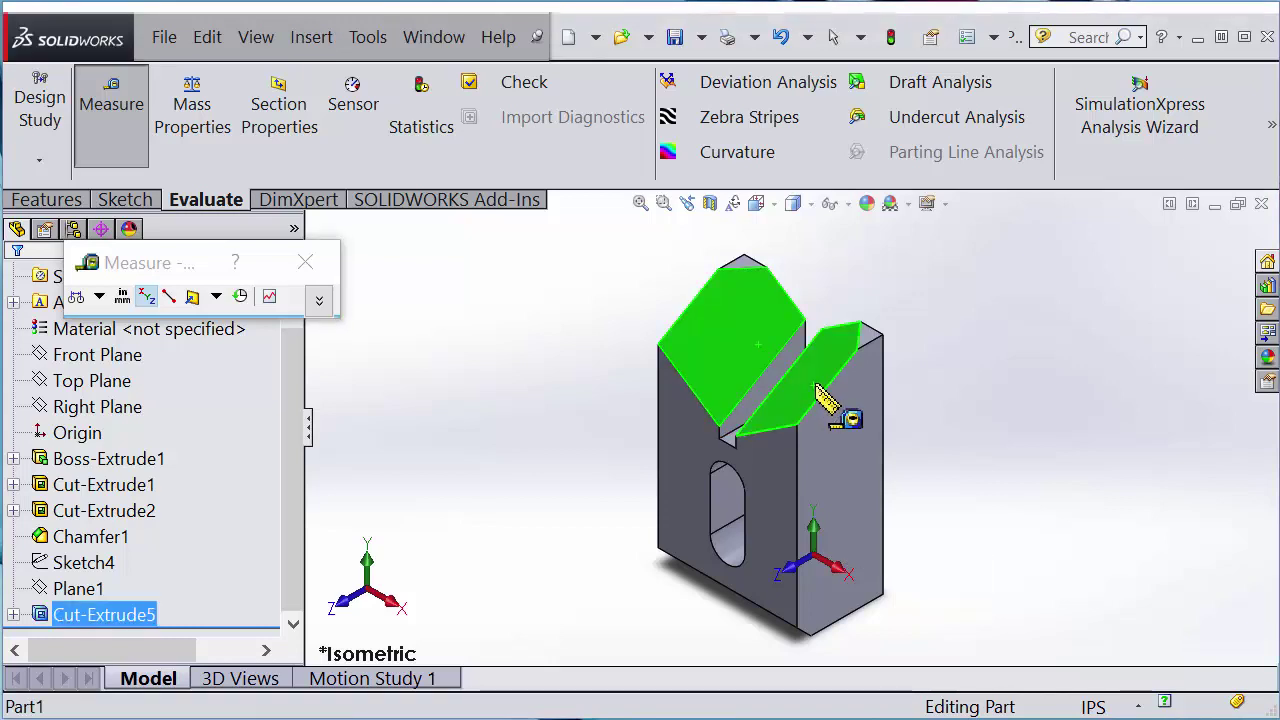
pyautogui.click(320, 302)
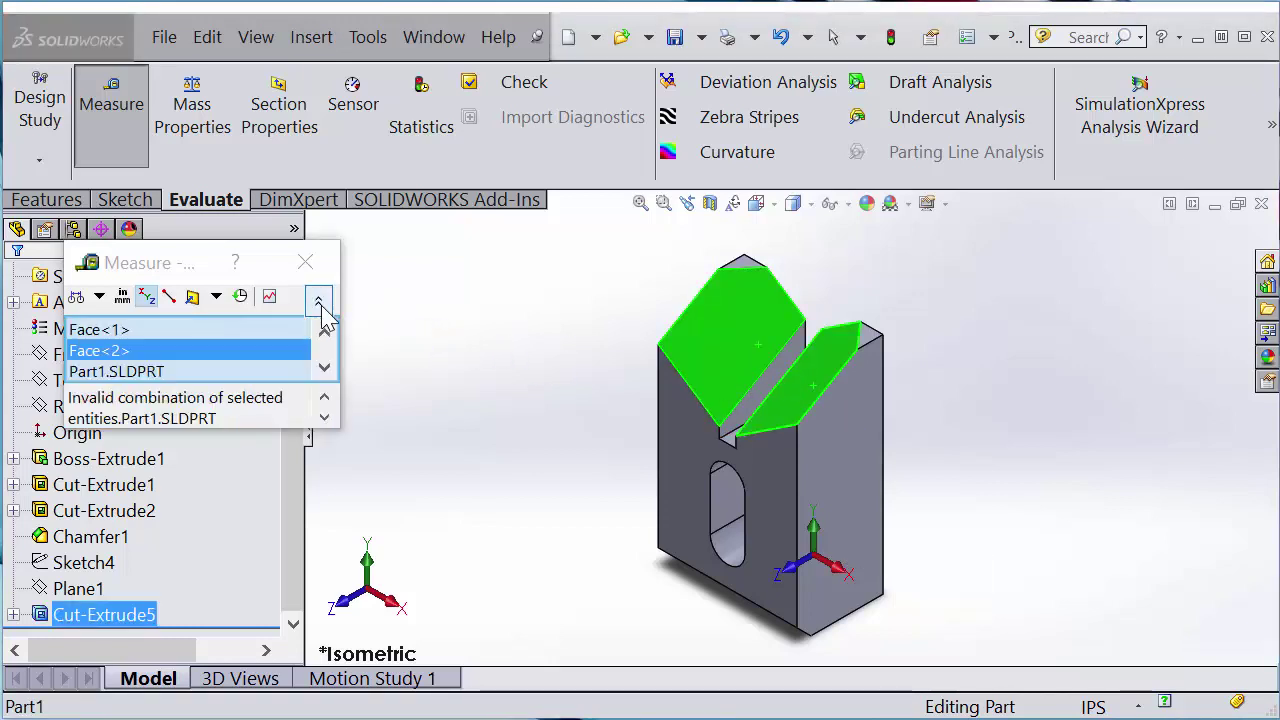
pyautogui.click(138, 380)
pyautogui.rightClick(137, 352)
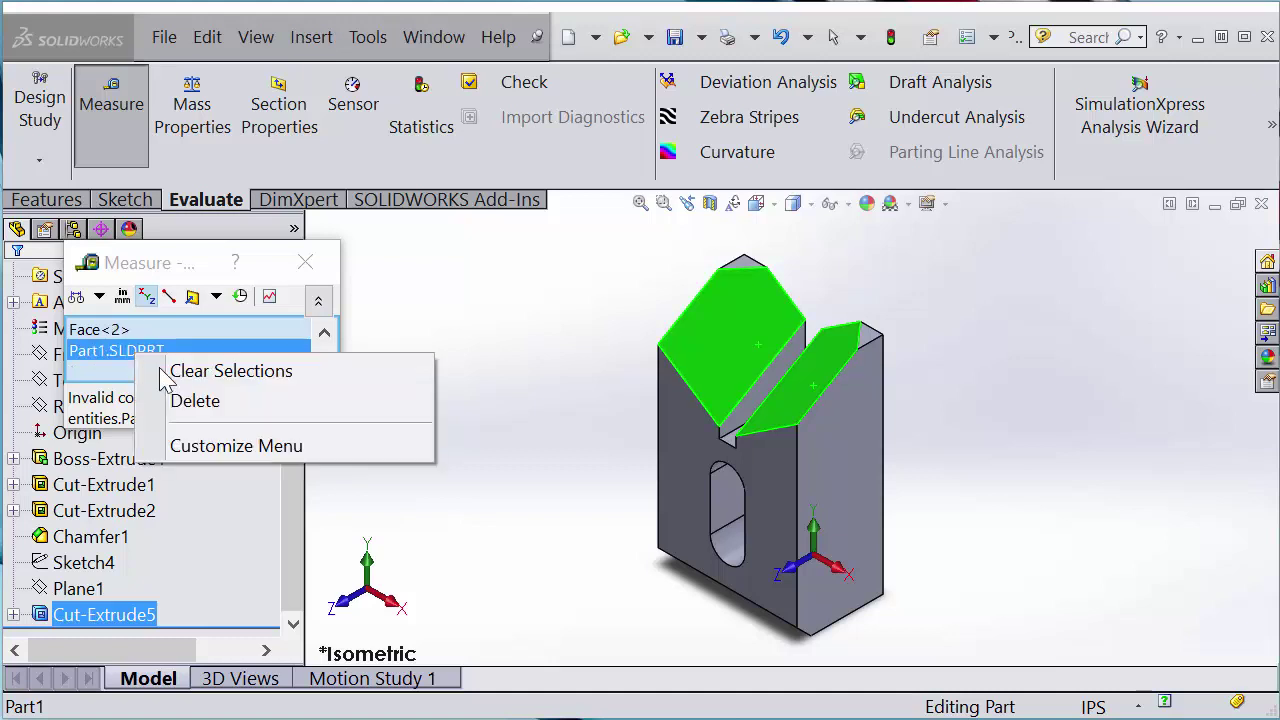
pyautogui.click(204, 408)
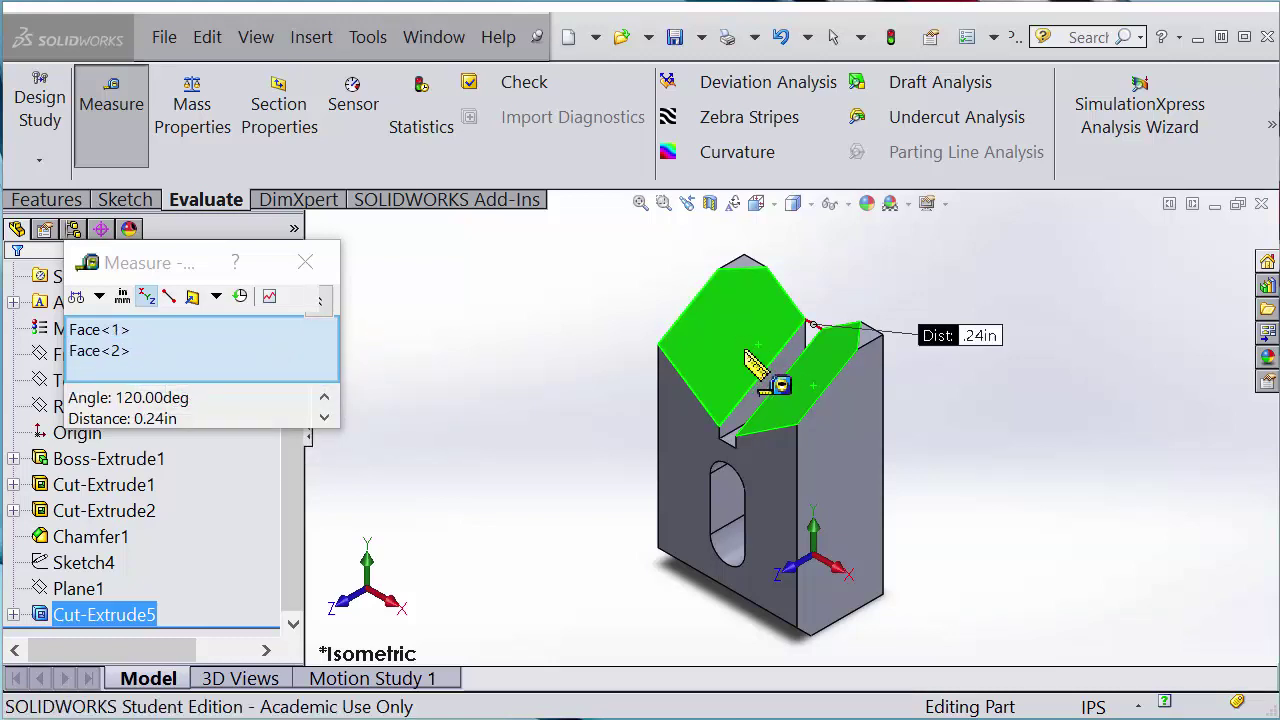
pyautogui.moveTo(237, 425); pyautogui.dragTo(237, 510)
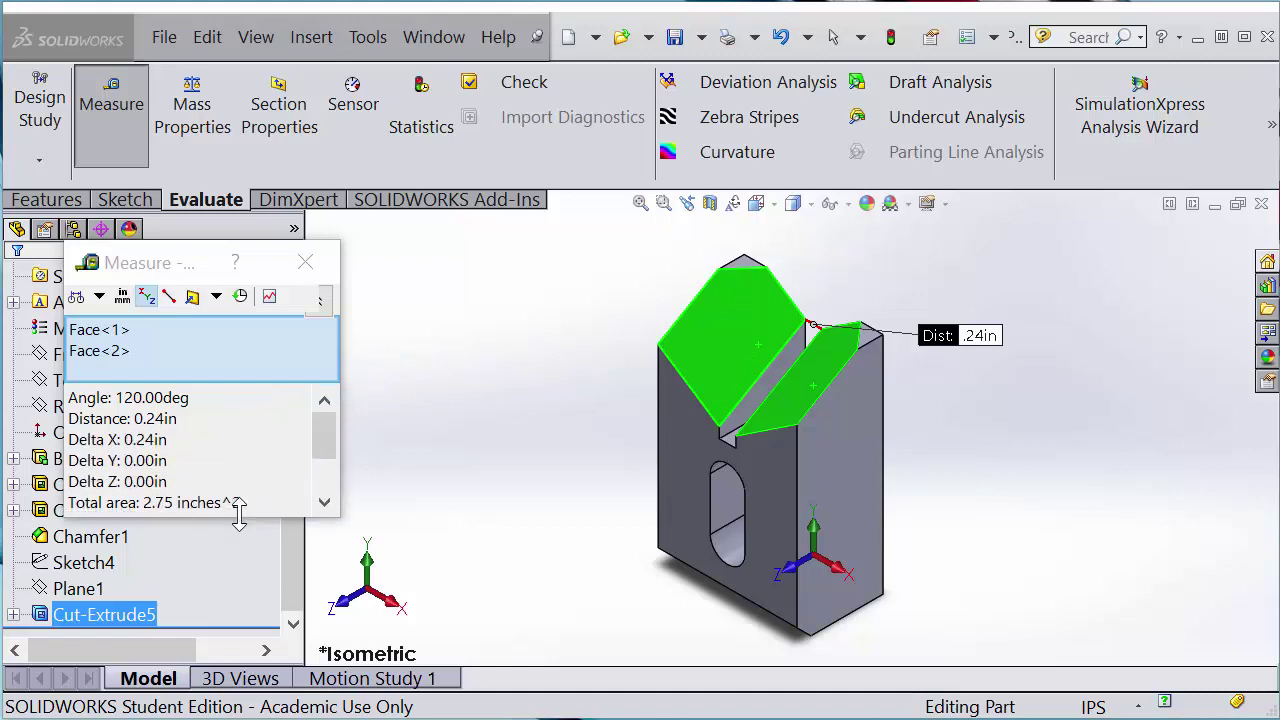
# Clear the selections and measure a V face against the front face, reading 115.66deg.
pyautogui.rightClick(148, 362)
pyautogui.click(223, 369)
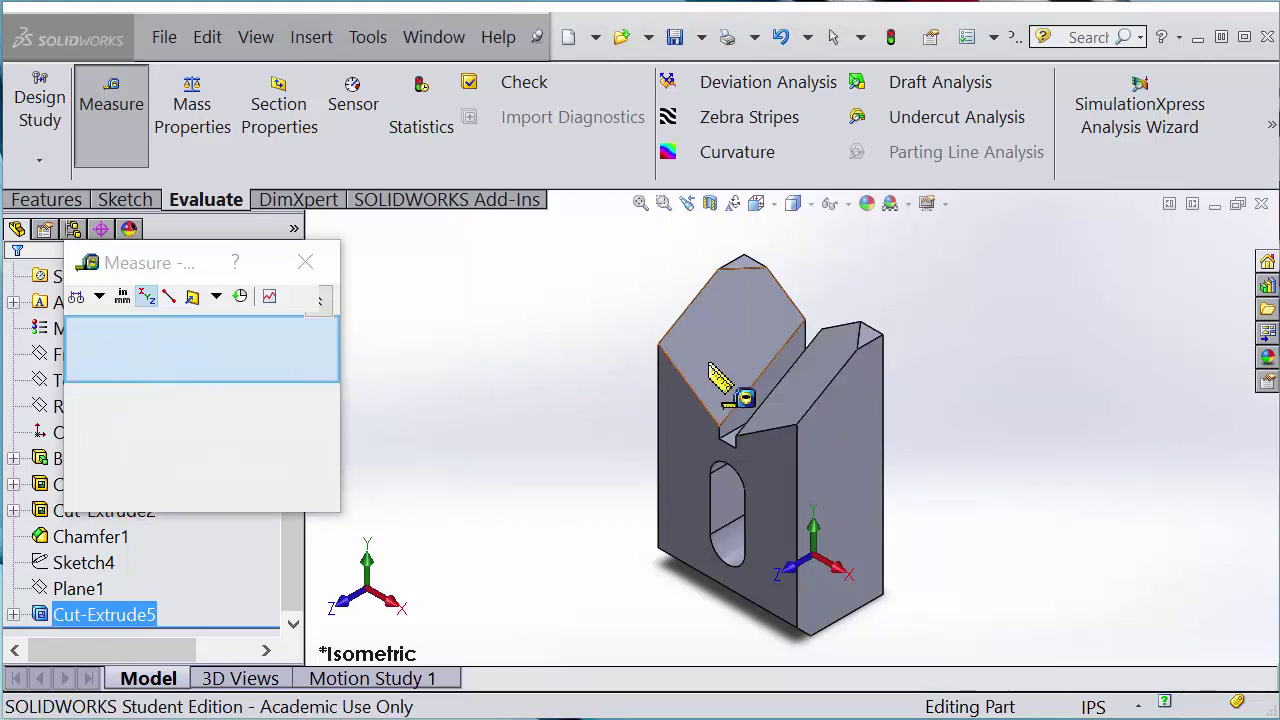
pyautogui.click(708, 362)
pyautogui.click(689, 430)
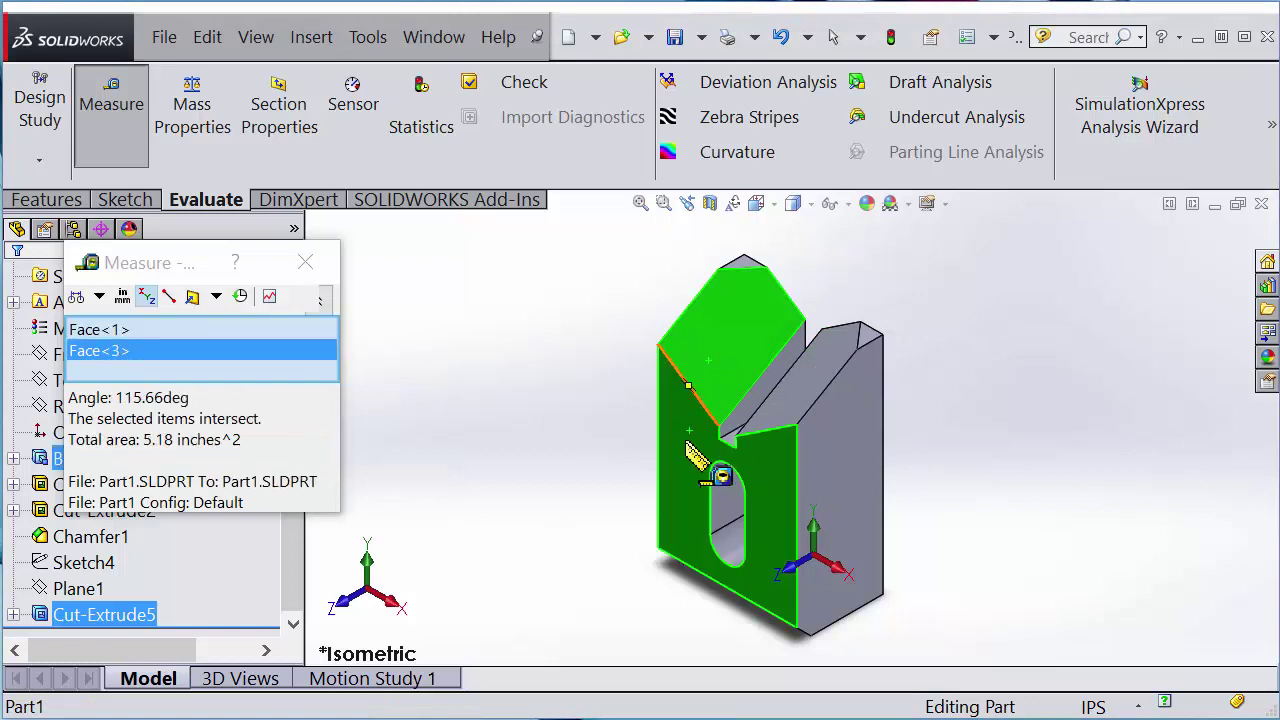